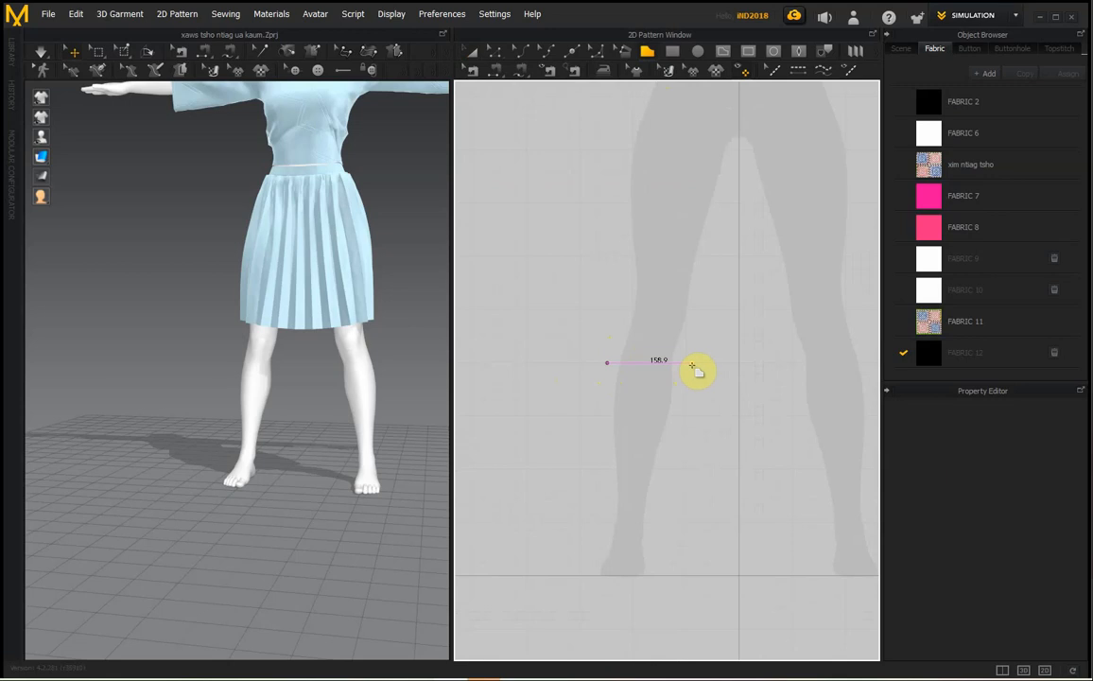
- Draw a four-sided pattern over one lower leg, about 159 mm across the top, 276 mm long and 155 mm across the bottom
left_click(692, 363)
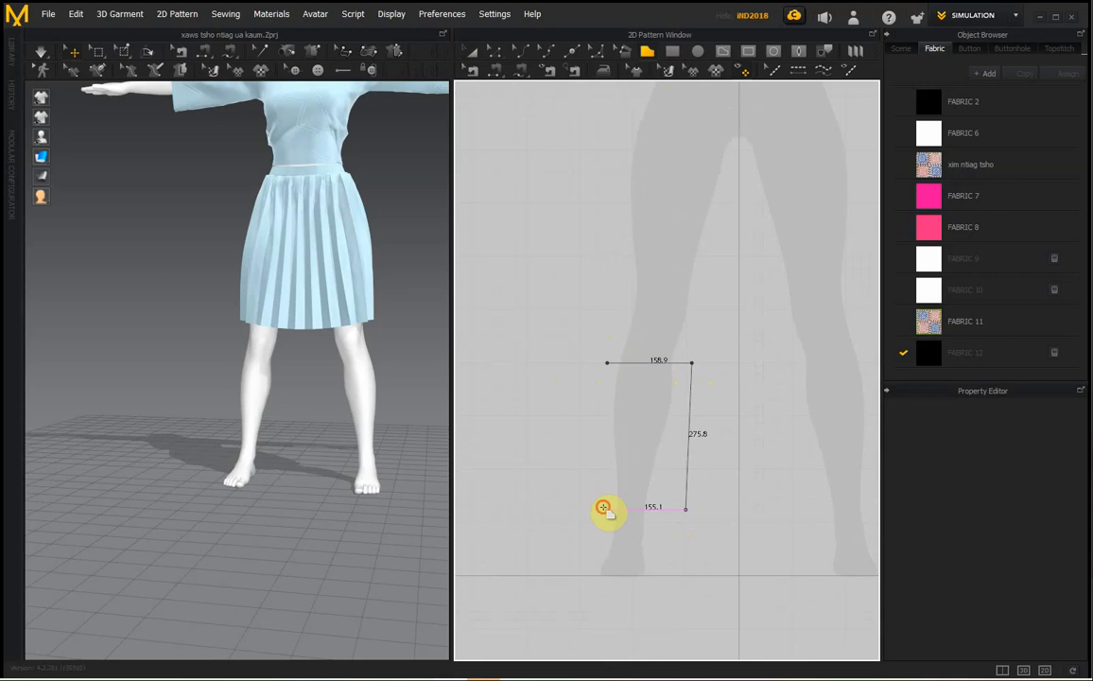
left_click(603, 508)
left_click(607, 363)
left_click(611, 364)
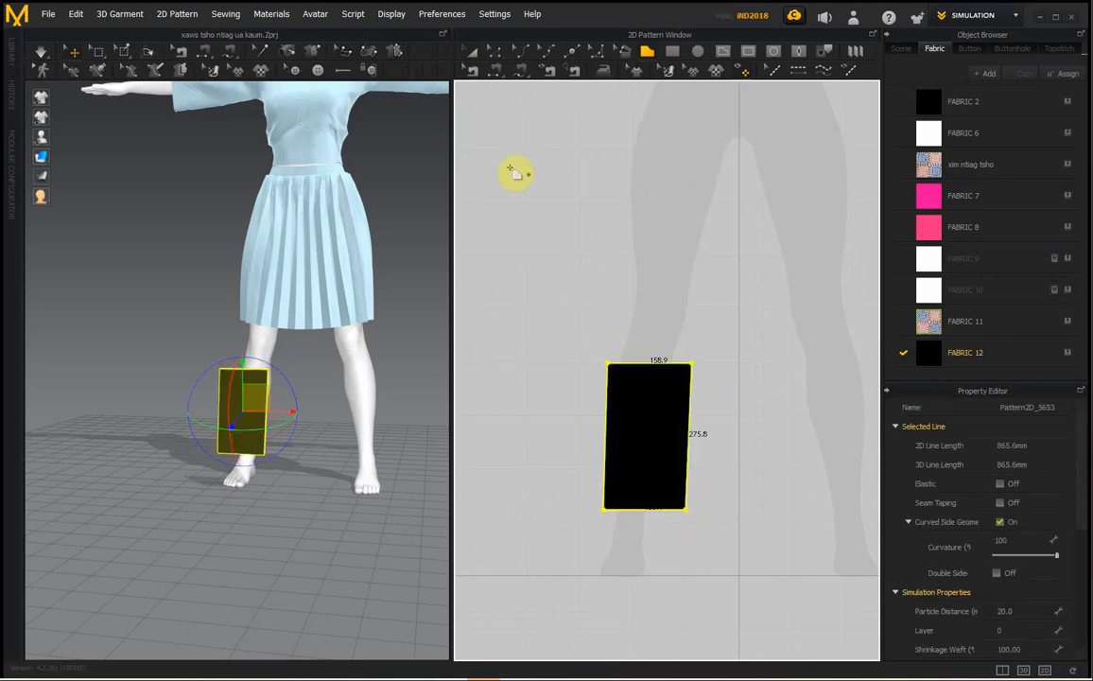
- Move the leg pattern's upper outer corner outward to widen its top edge to about 168 mm
left_click(498, 57)
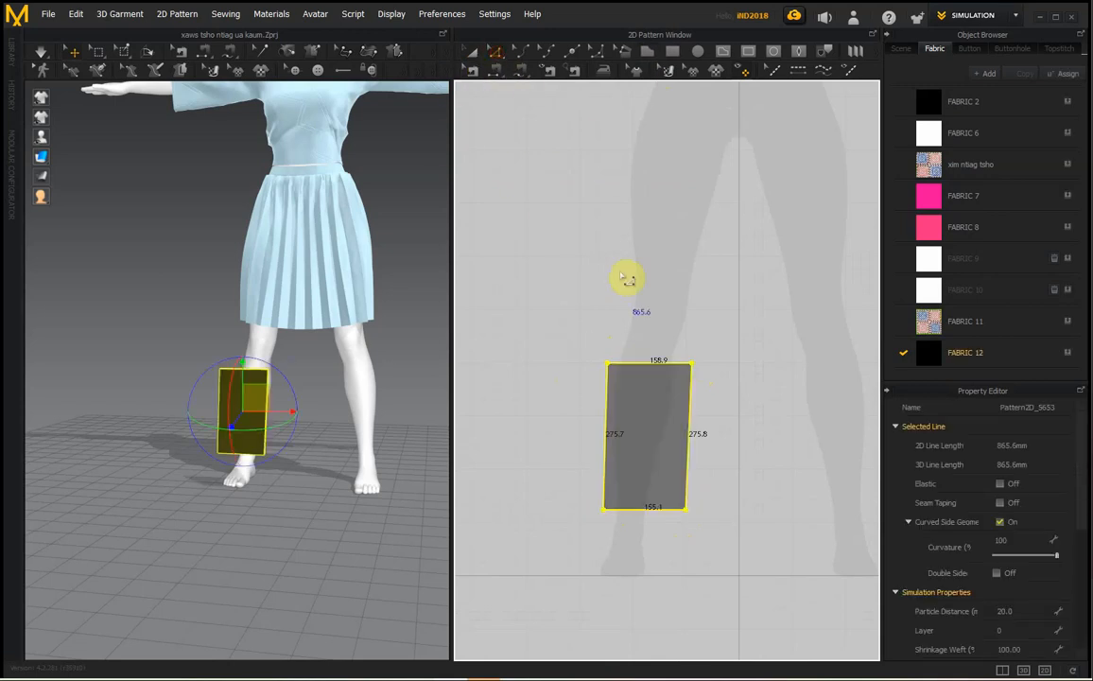
left_click_drag(610, 368, 606, 366)
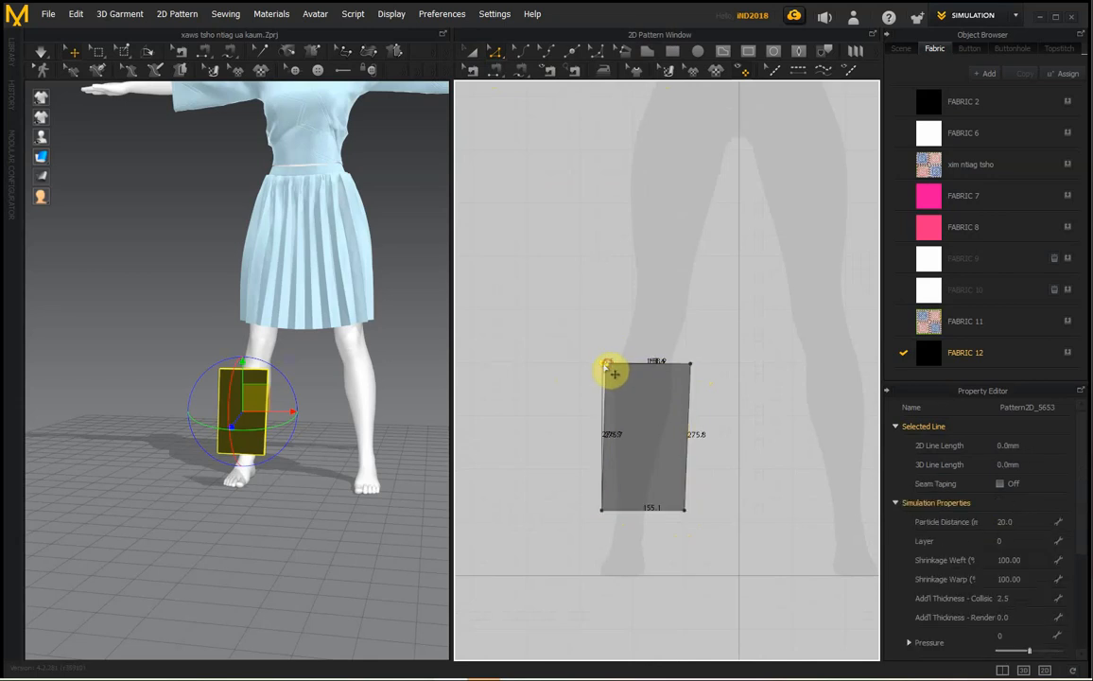
scroll(569, 253, "down", 3)
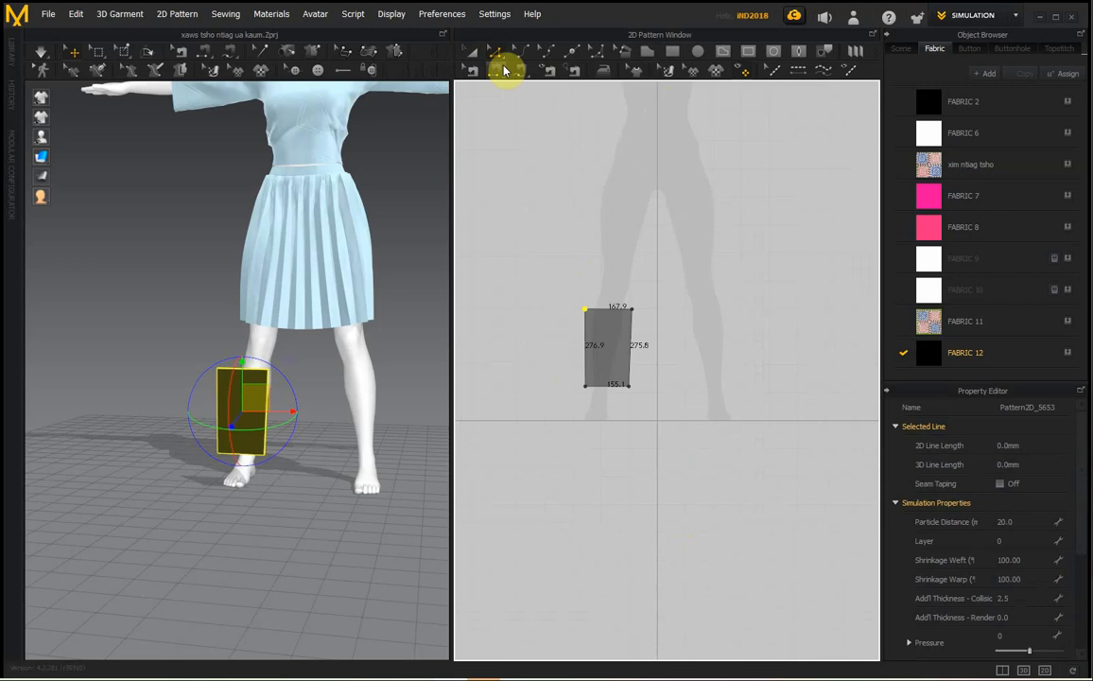
left_click(481, 61)
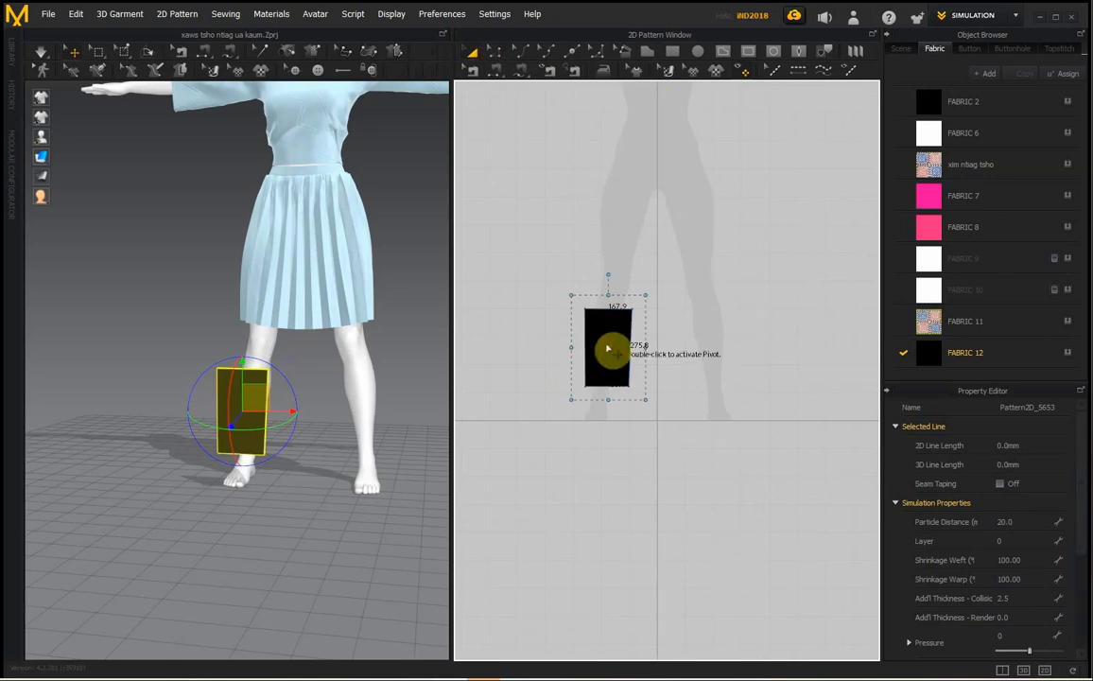
left_click(724, 356)
left_click(612, 339)
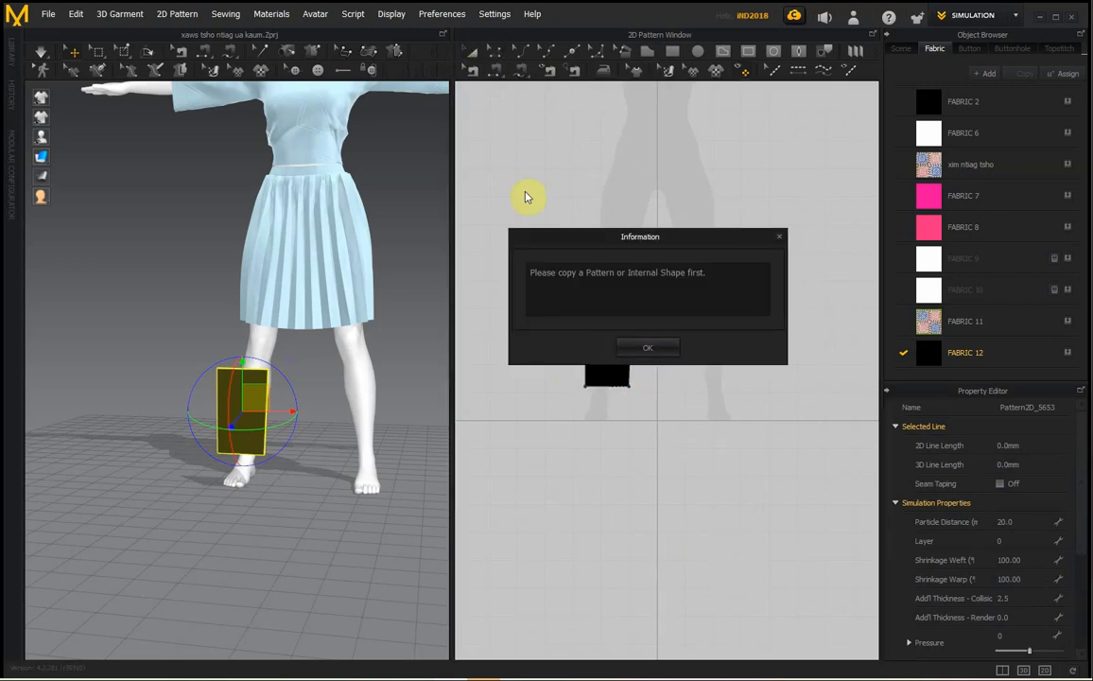
left_click(662, 358)
- Paste a linked symmetric copy of the leg panel over the other lower leg
left_click(476, 55)
left_click(532, 290)
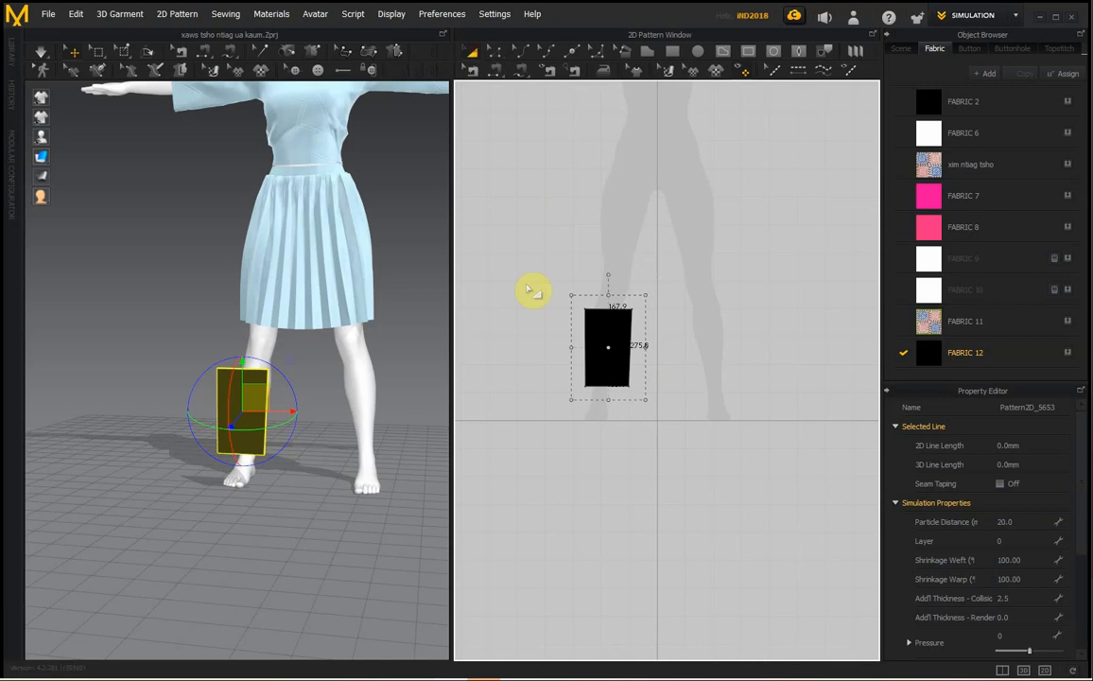
left_click(607, 346)
left_click_drag(607, 345, 706, 353)
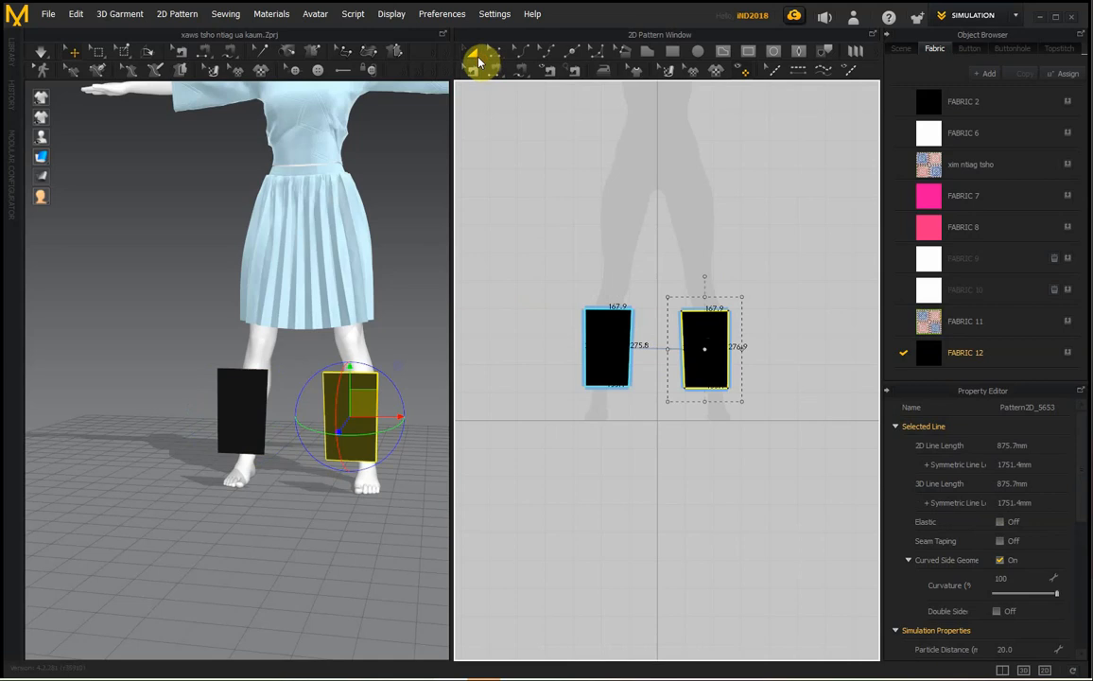
left_click(578, 315)
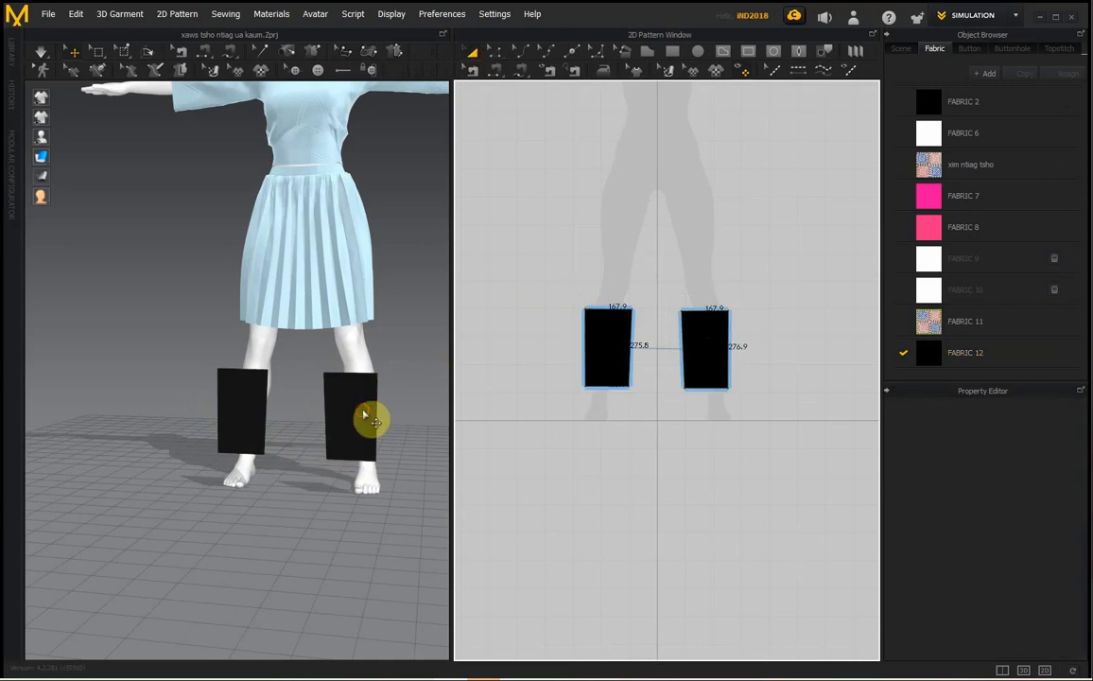
- Select both leg panels in the 3D view and reposition them together in front of the shins
left_click(367, 416)
left_click(260, 407, "shift")
right_click_drag(274, 379, 224, 351)
left_click_drag(279, 424, 319, 401)
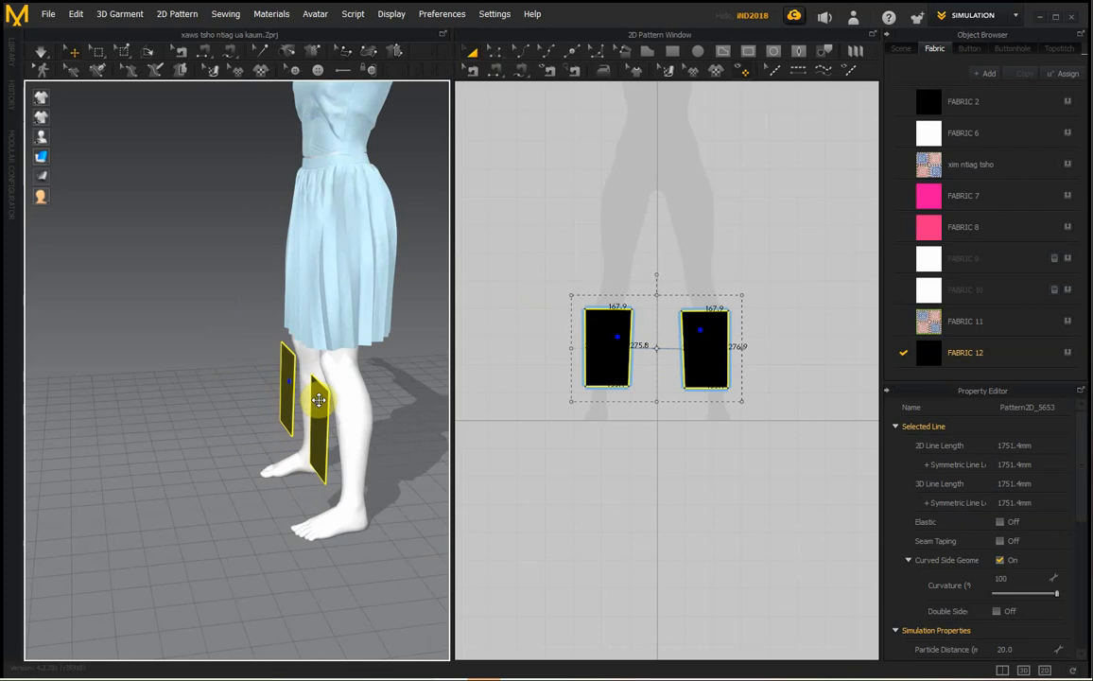
- Paste copies of both leg panels and place them behind the legs
right_click_drag(378, 395, 374, 437)
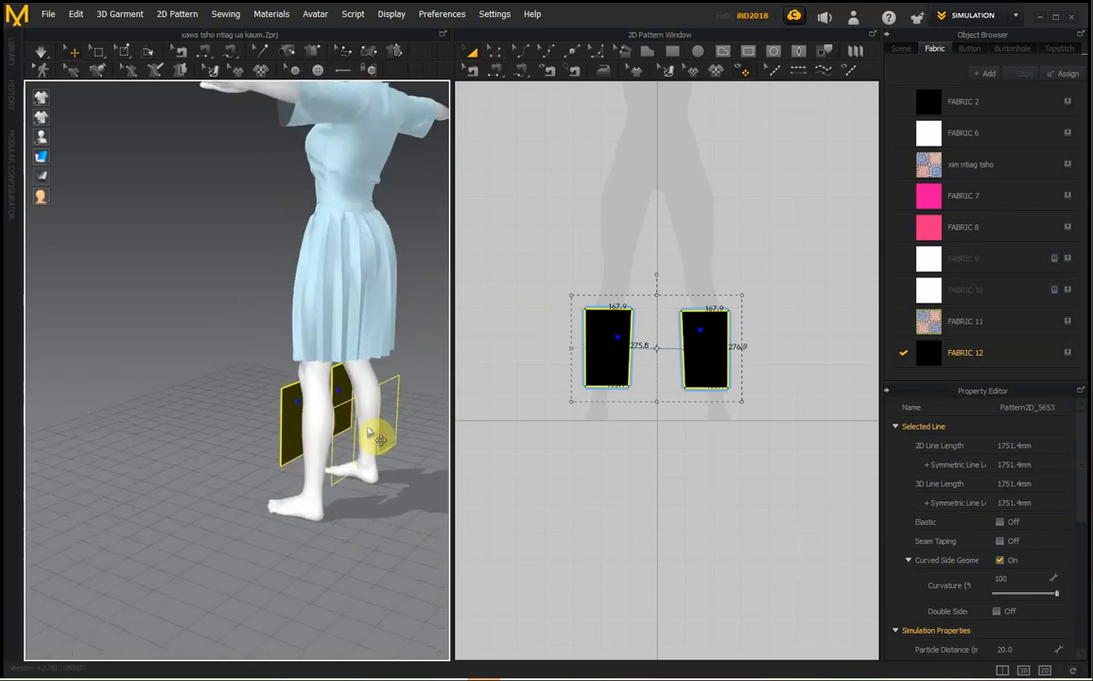
left_click(381, 440)
right_click_drag(374, 346, 326, 375)
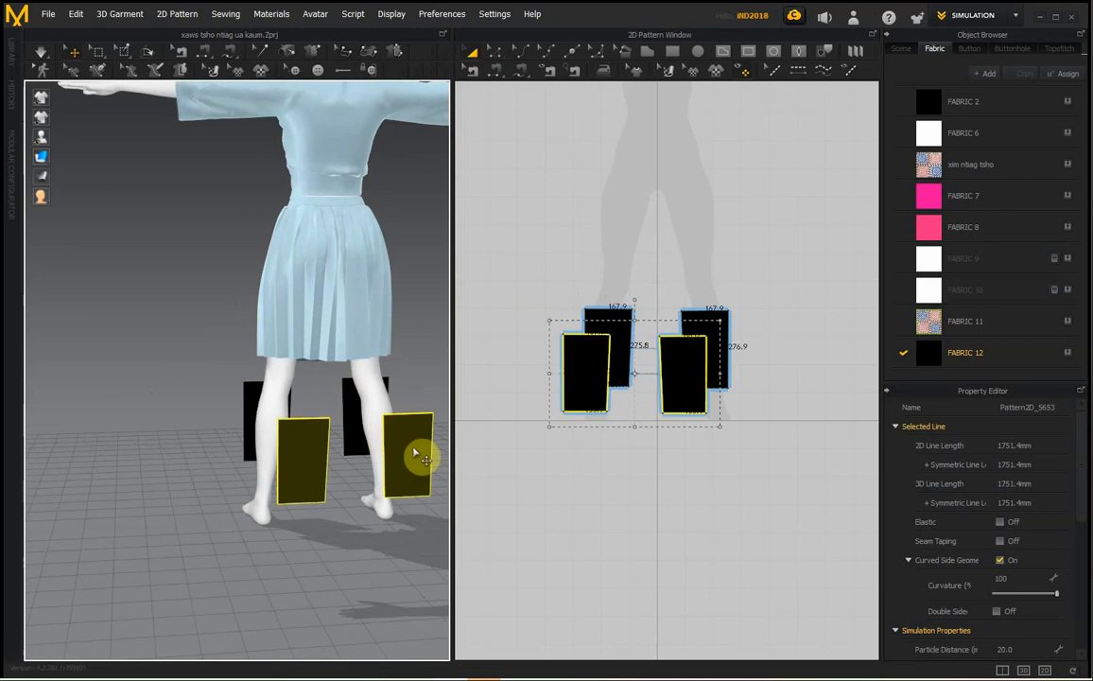
- Move the copied panels up behind the calves in 3D to line up with the front panels
left_click_drag(419, 458, 391, 417)
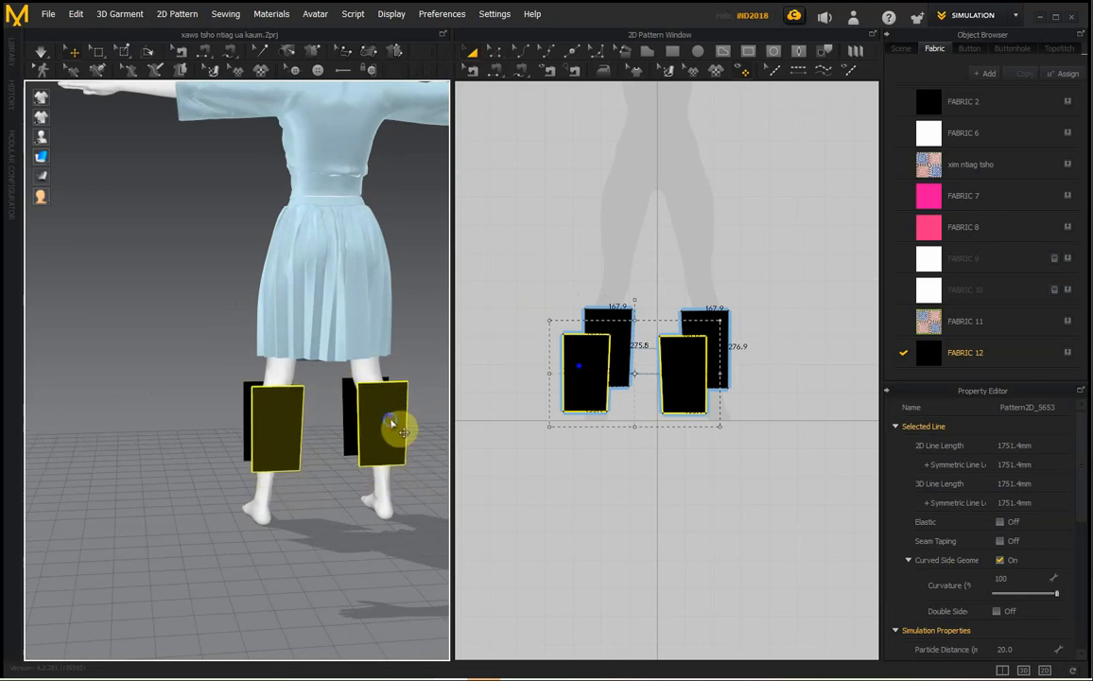
right_click(393, 427)
left_click(496, 333)
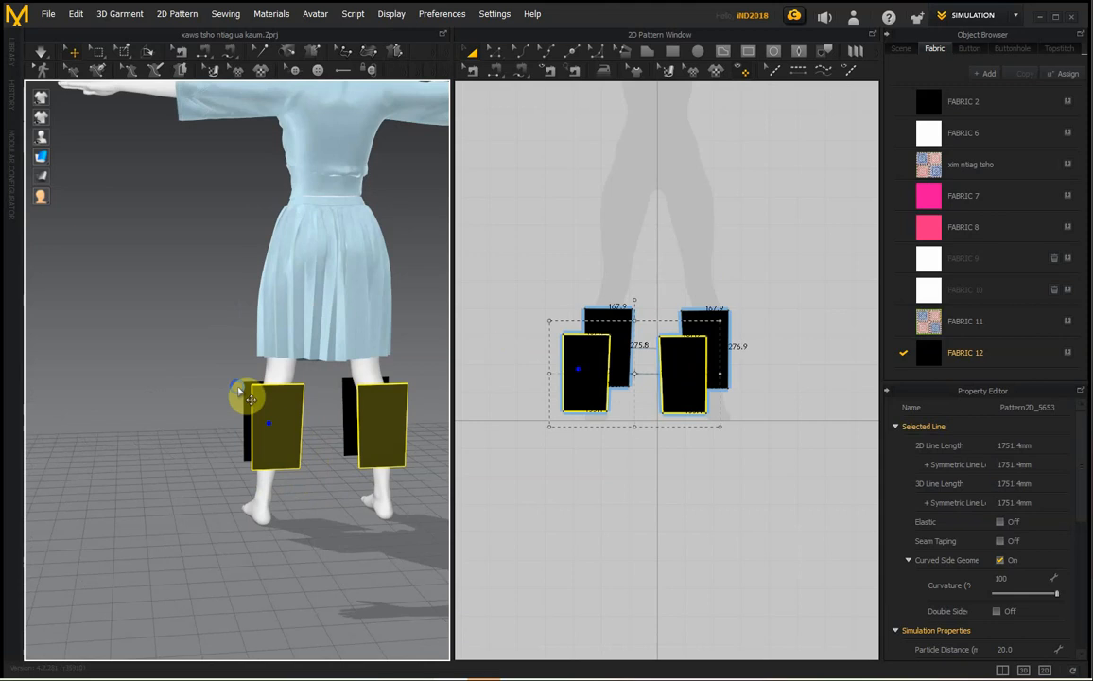
right_click_drag(242, 390, 383, 400)
right_click_drag(417, 349, 390, 360)
left_click(503, 109)
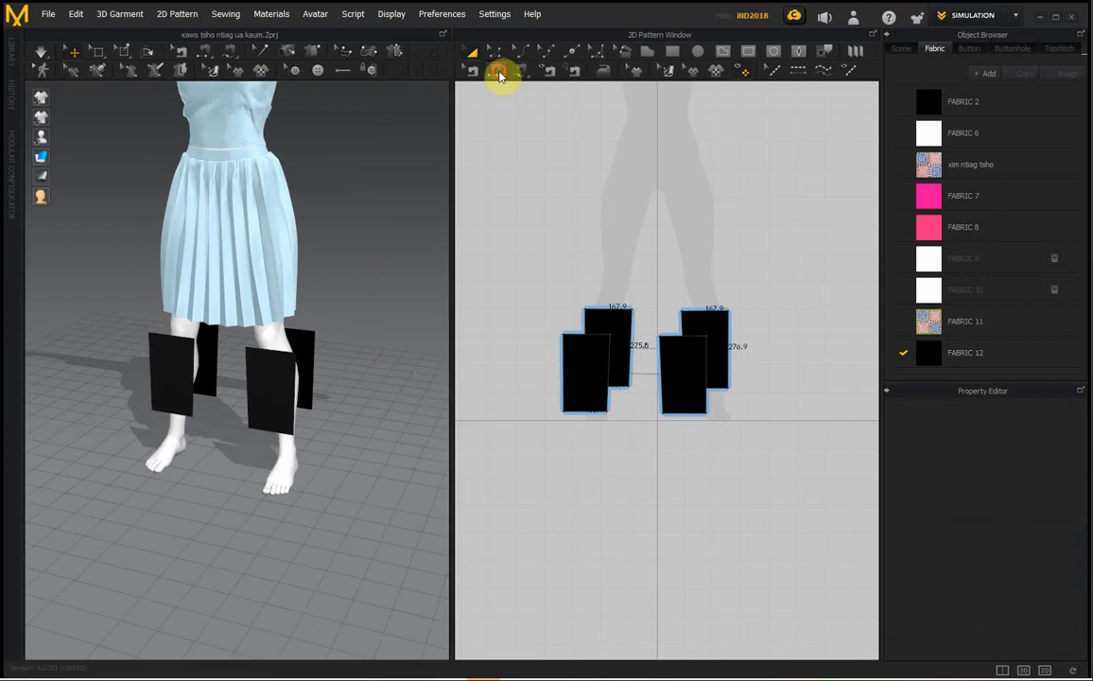
- Sew the front and back leg panels together along their outer and inner side edges, and start the simulation
left_click(499, 75)
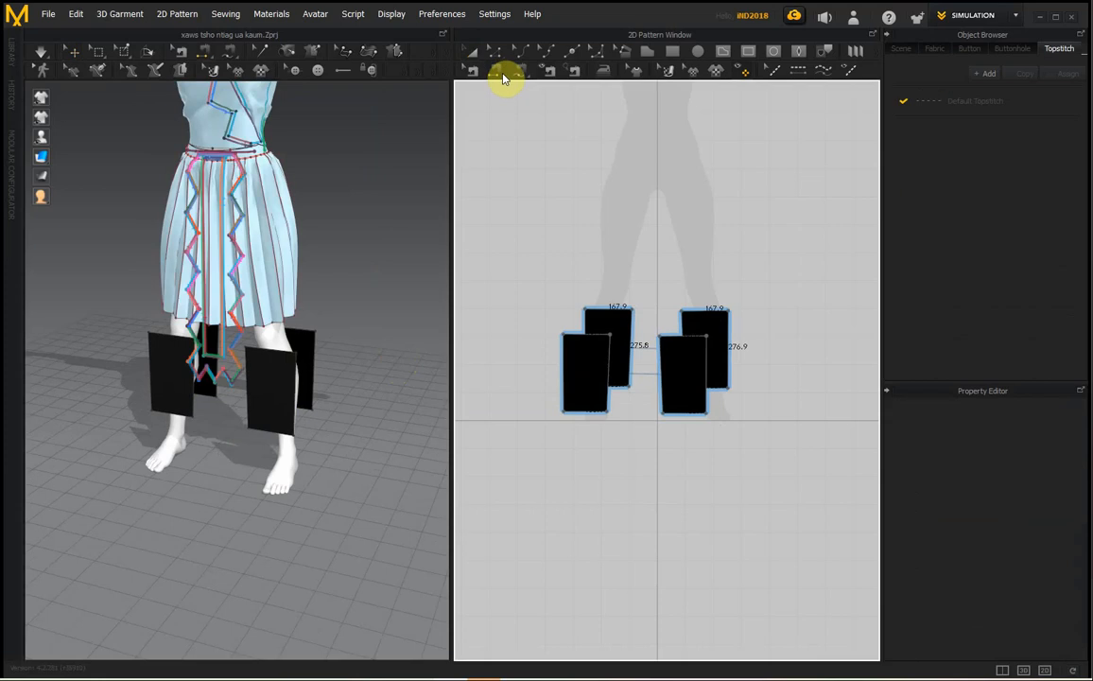
left_click(315, 371)
left_click(264, 415)
right_click_drag(264, 415, 346, 408)
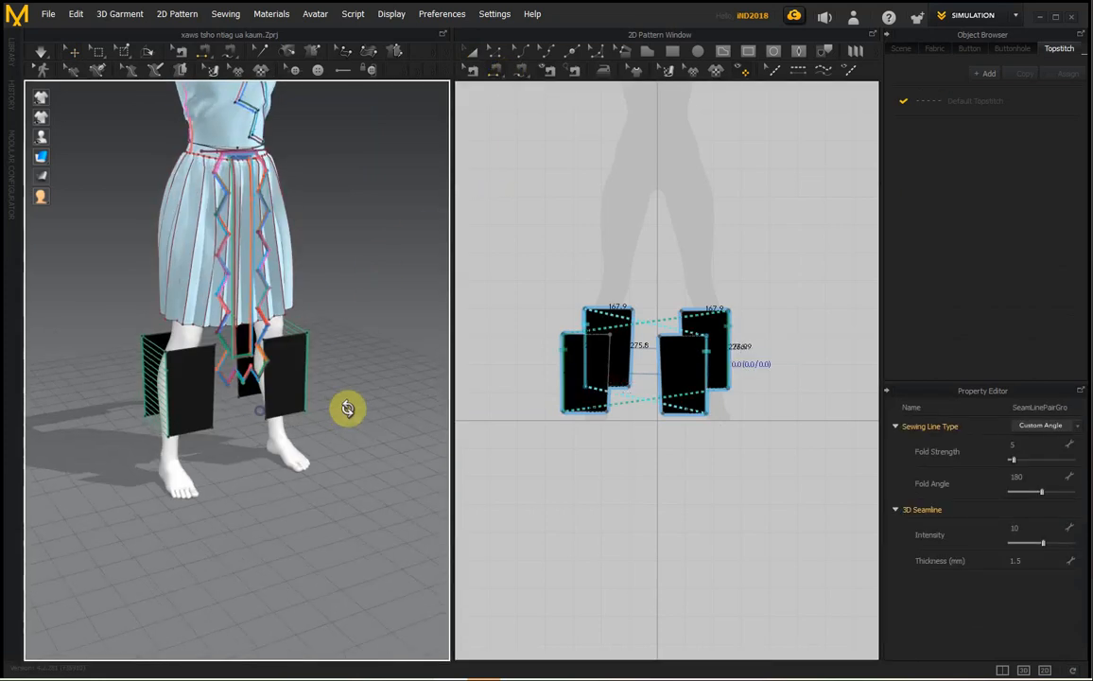
left_click(268, 404)
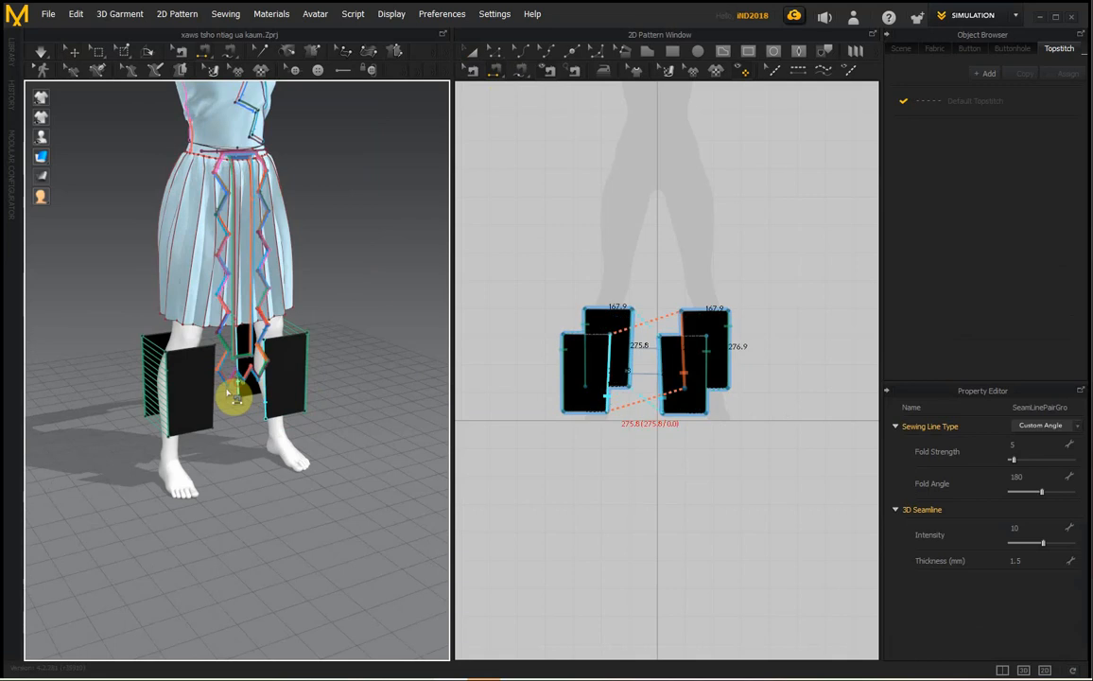
left_click(232, 392)
right_click_drag(243, 423, 175, 405)
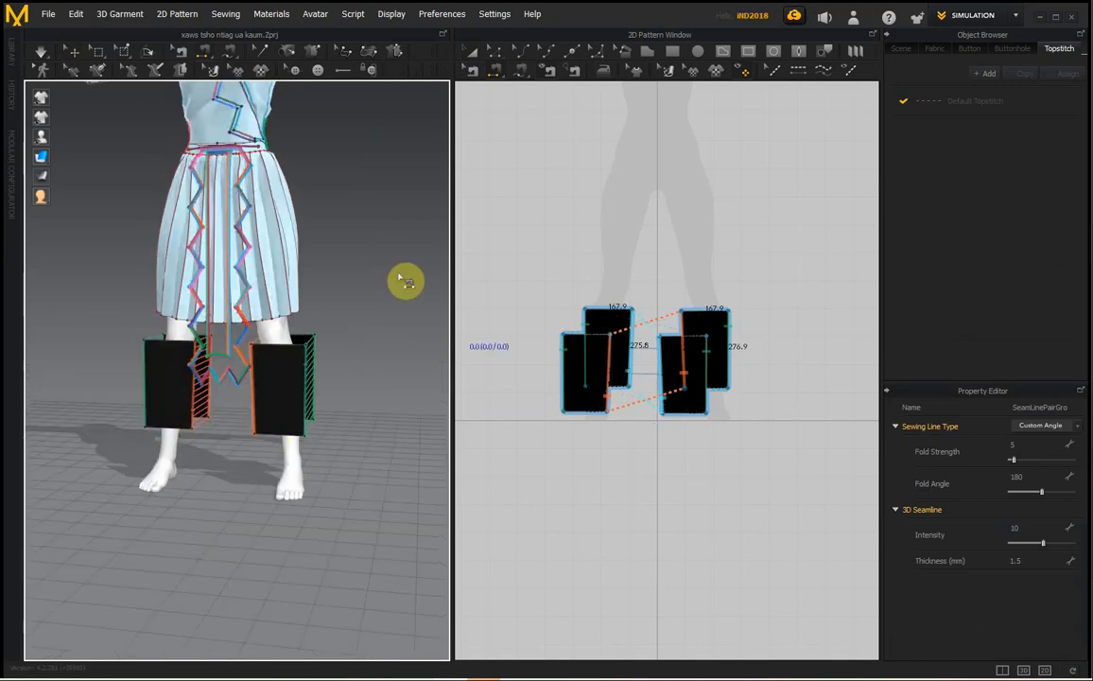
left_click(39, 58)
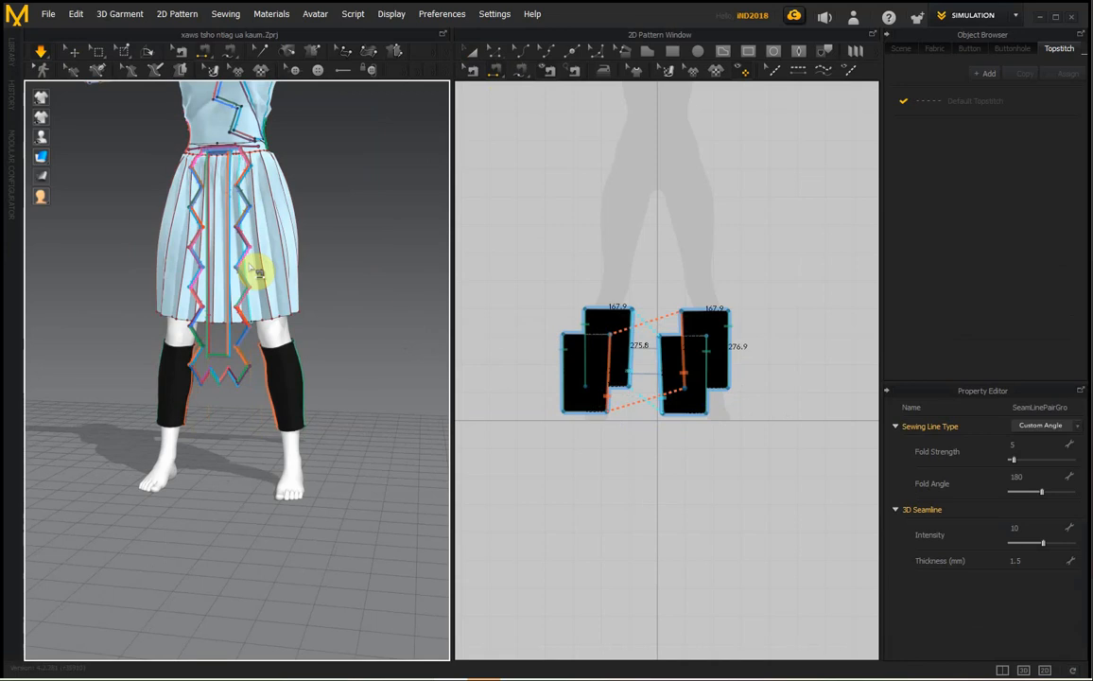
- Move the two back leg panels directly below the front panels in the 2D layout
left_click(471, 57)
right_click_drag(368, 344, 353, 371)
left_click(589, 361)
left_click(695, 377)
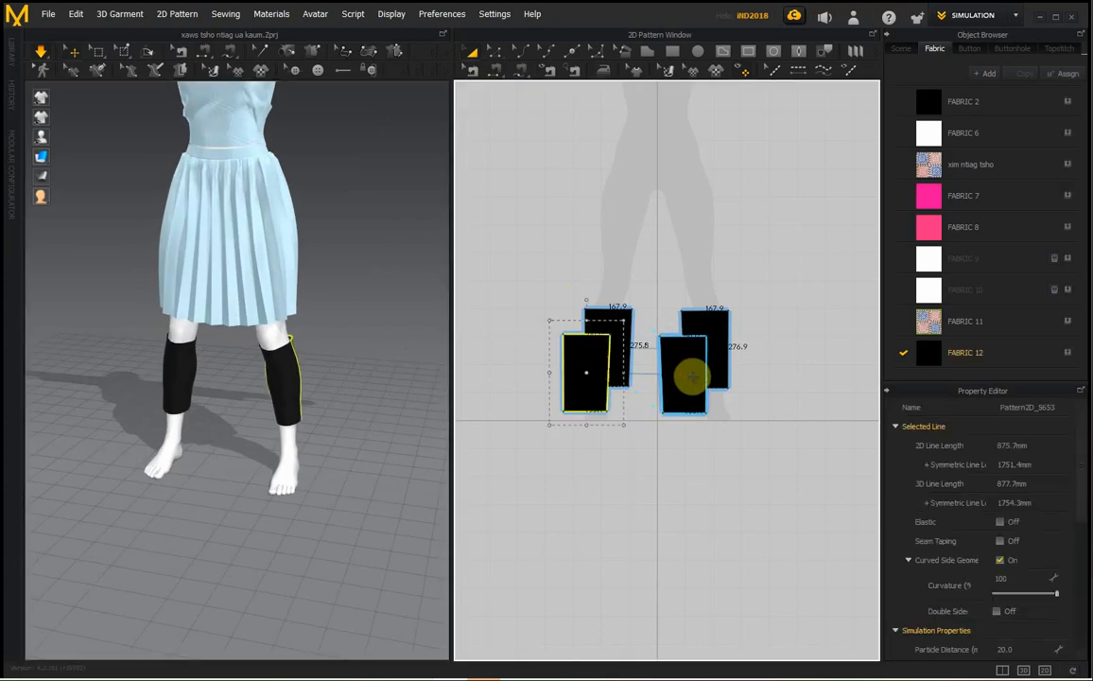
left_click(695, 371, "shift")
left_click_drag(697, 365, 718, 468)
left_click(771, 447)
mouse_move(411, 396)
right_mouse_down()
mouse_move(286, 379)
mouse_move(283, 362)
mouse_move(164, 371)
mouse_move(410, 378)
right_mouse_up()
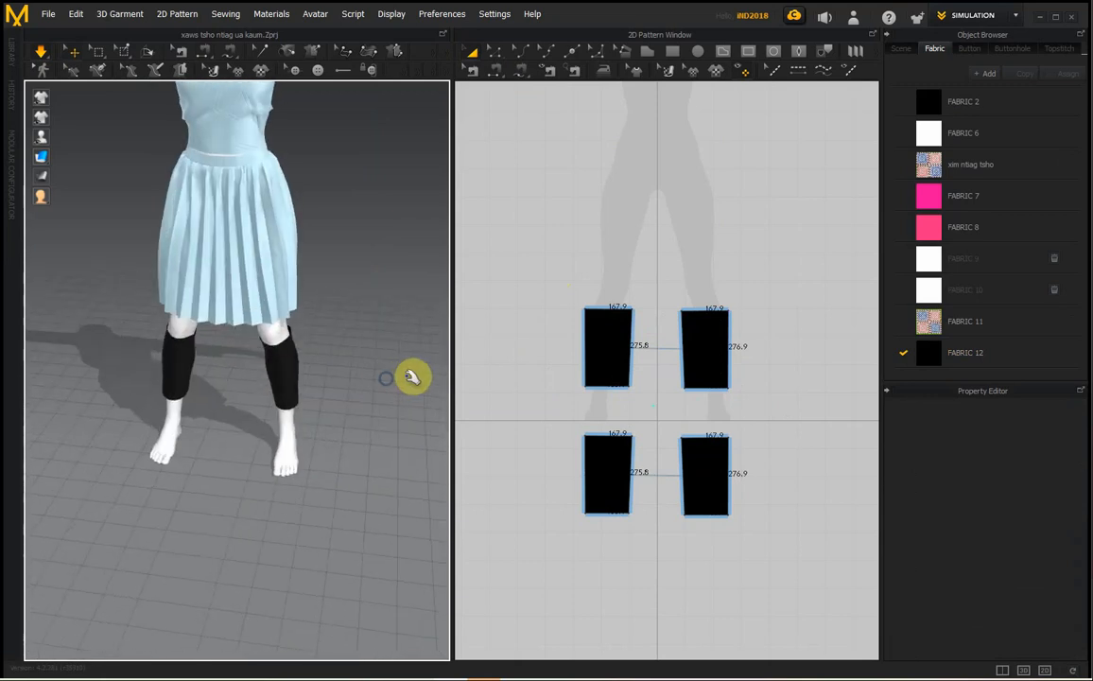
- Select all four leg panels, shorten them to about 261 mm along the inner sides, and simulate the new length
left_click(608, 338)
left_click(701, 365, "shift")
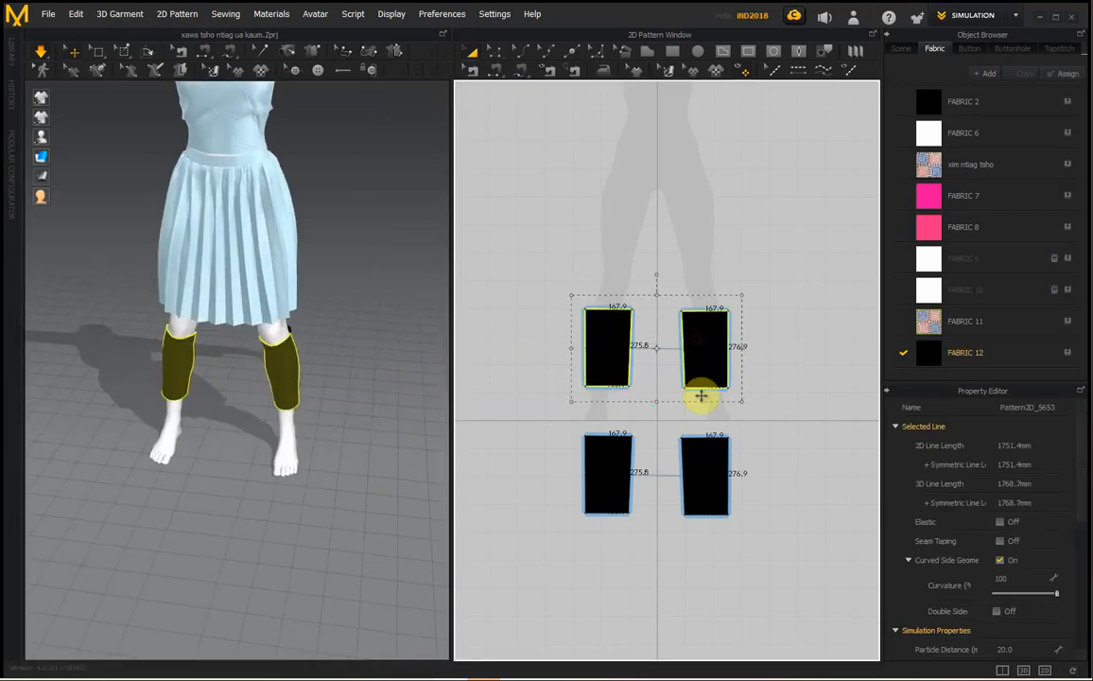
left_click(700, 452, "shift")
left_click(615, 453, "shift")
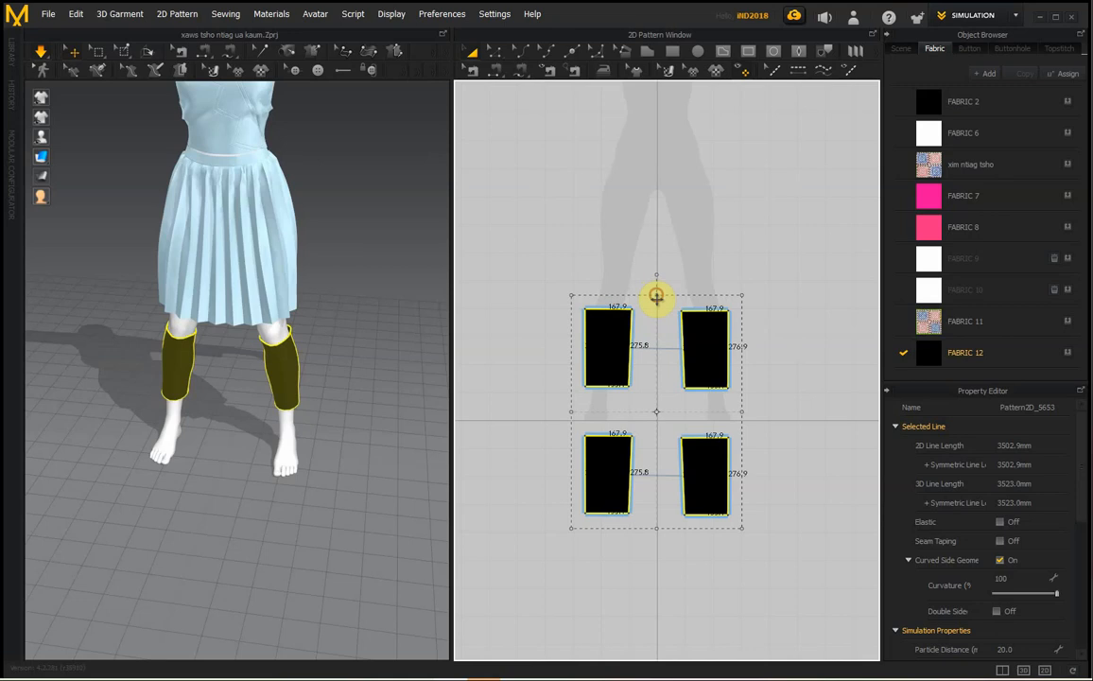
left_click_drag(656, 297, 657, 301)
left_click_drag(527, 360, 420, 376)
key("space")
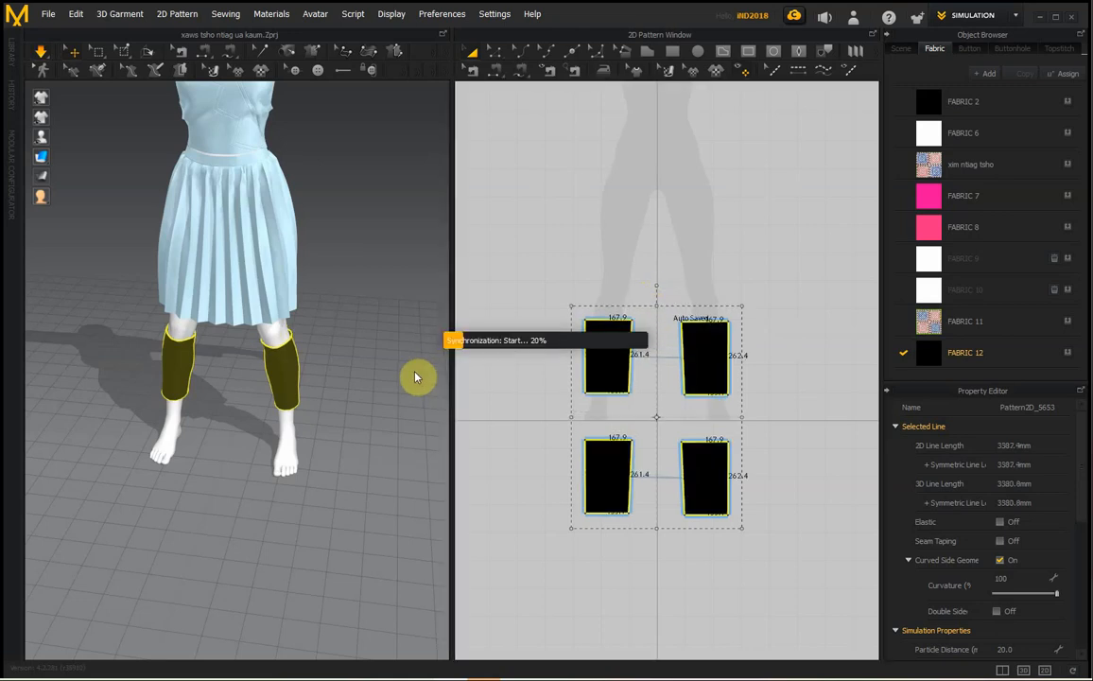
left_click(360, 358)
right_click_drag(354, 358, 305, 320)
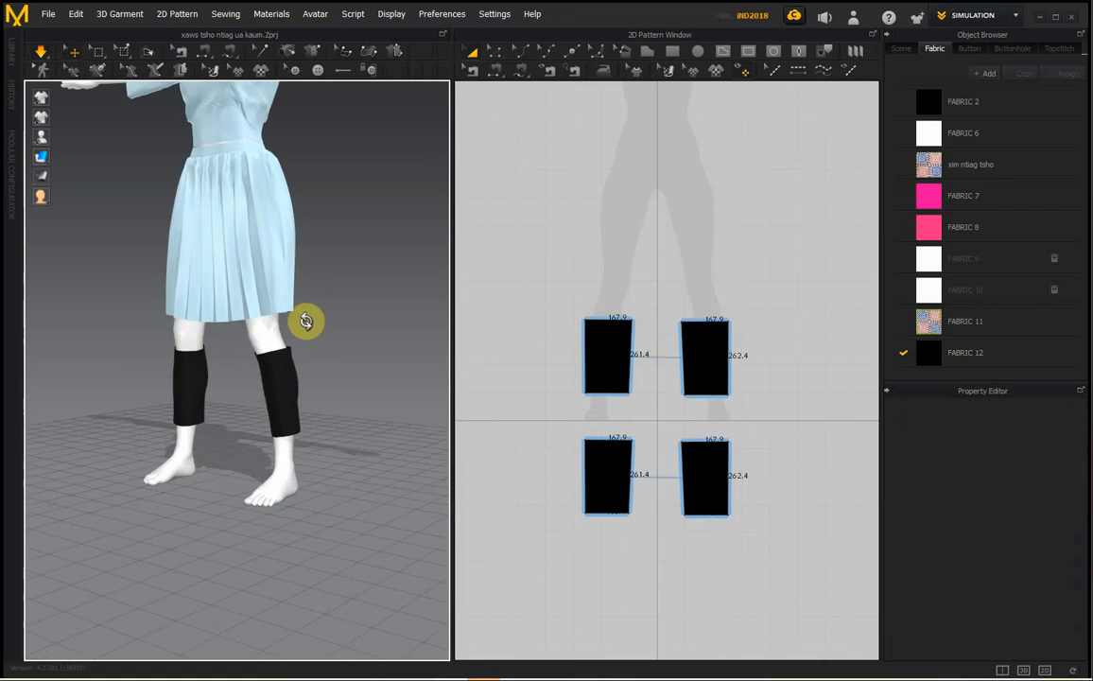
- Narrow all four leg panels together to about 158.5 mm across the top and check the fit around the calves
left_click_drag(546, 286, 753, 547)
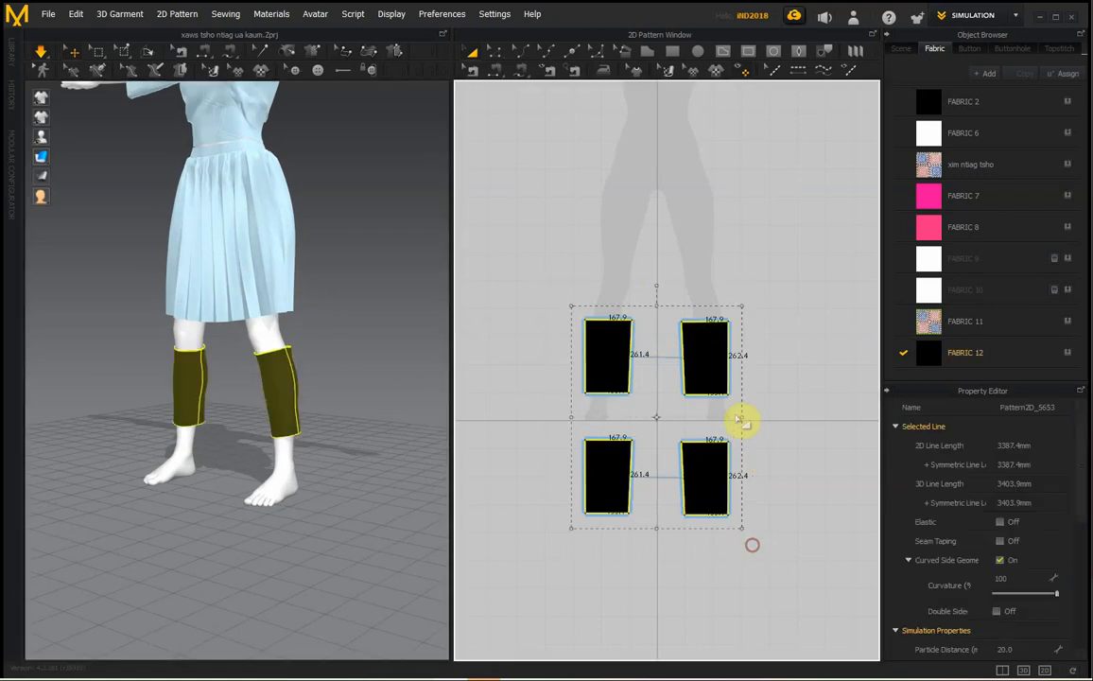
left_click_drag(741, 415, 722, 419)
left_click(382, 416)
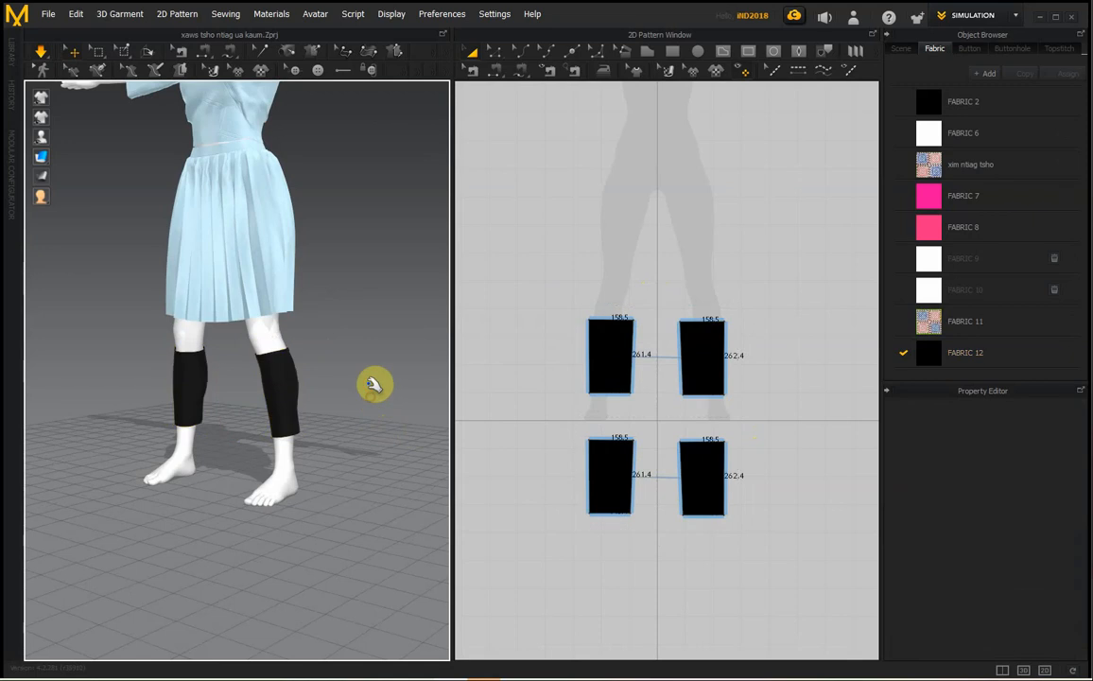
right_click_drag(375, 384, 289, 369)
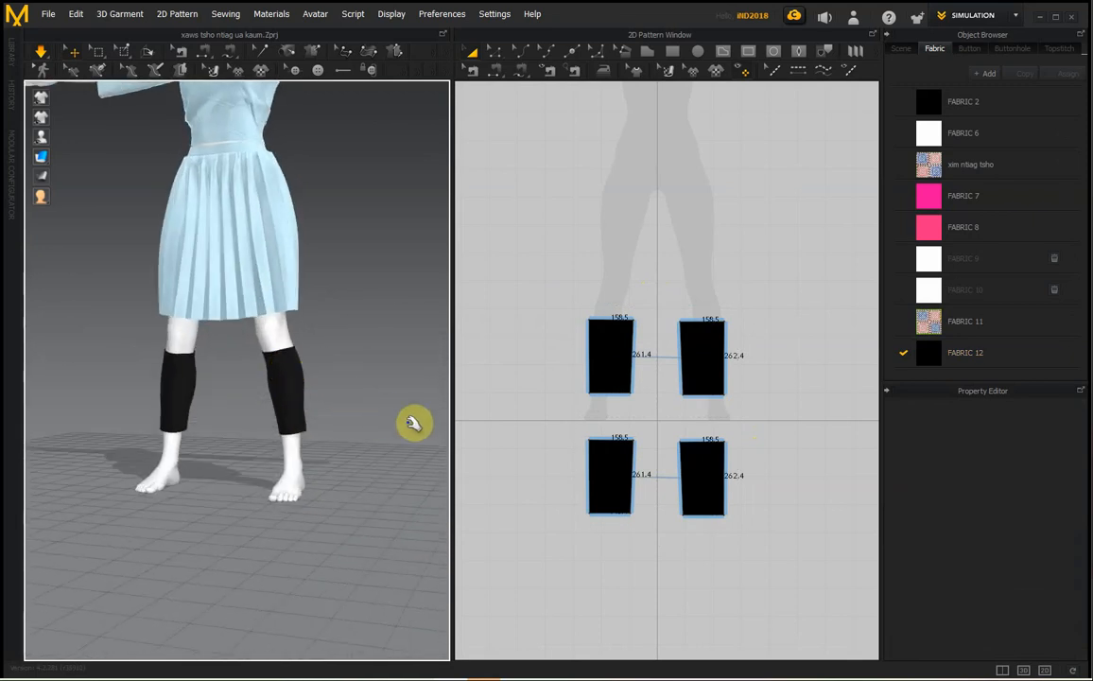
scroll(295, 414, "up", 5)
right_click_drag(354, 380, 251, 391)
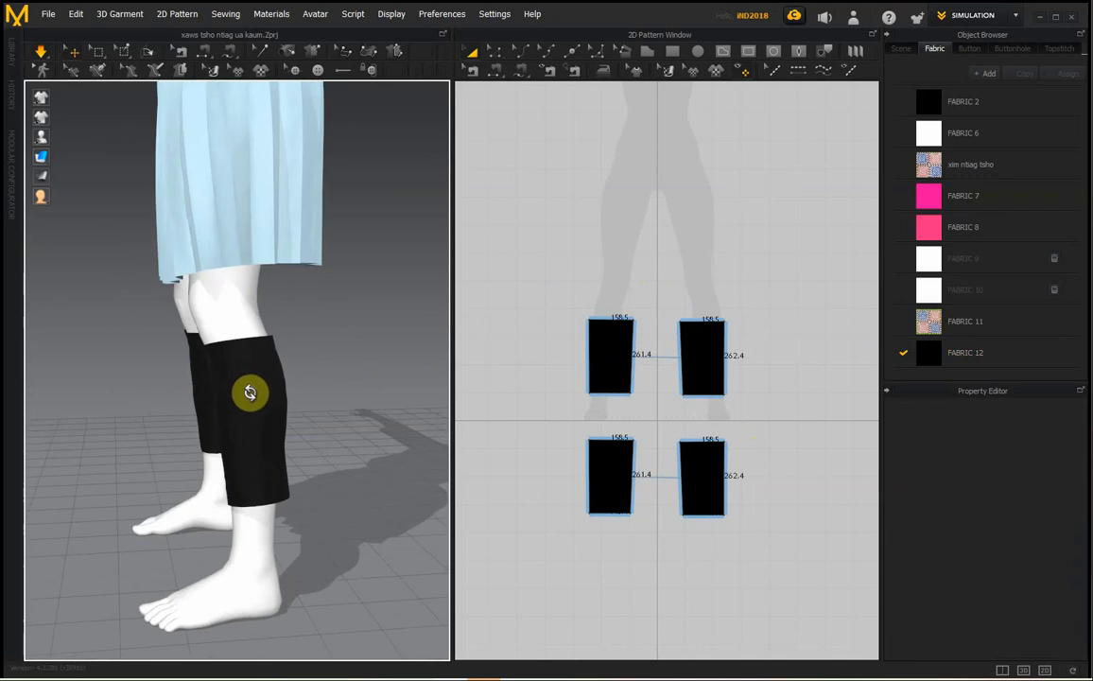
right_click_drag(312, 371, 524, 385)
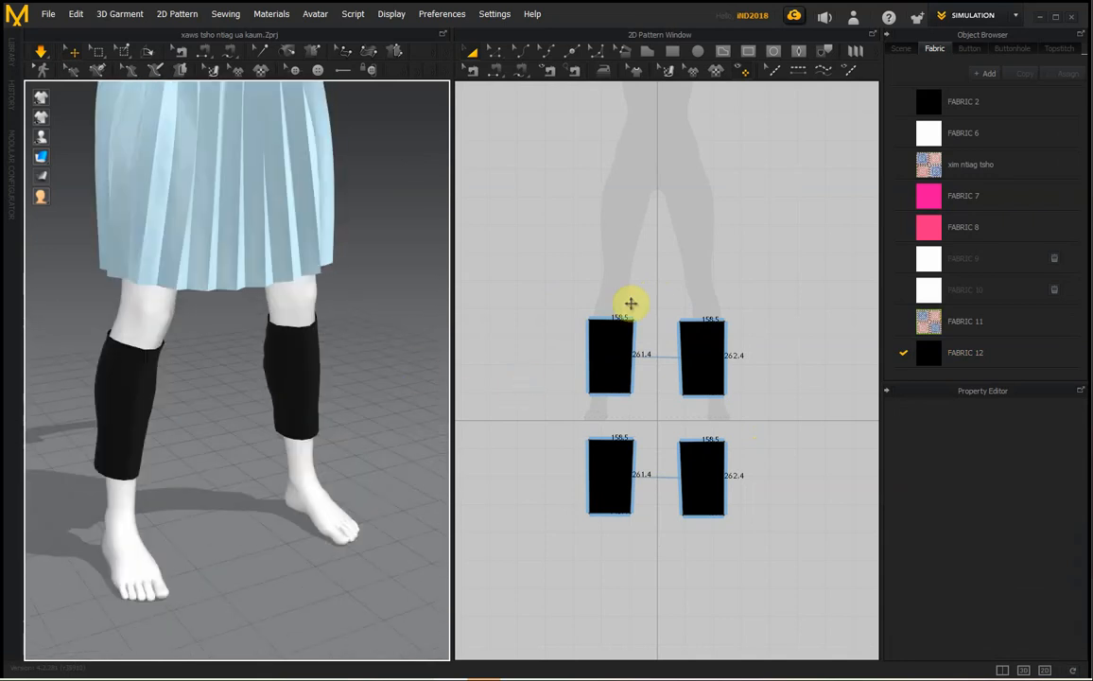
- Offset the top edges of the left front and back leg panels as internal lines at a distance of 30 mm
left_click(496, 50)
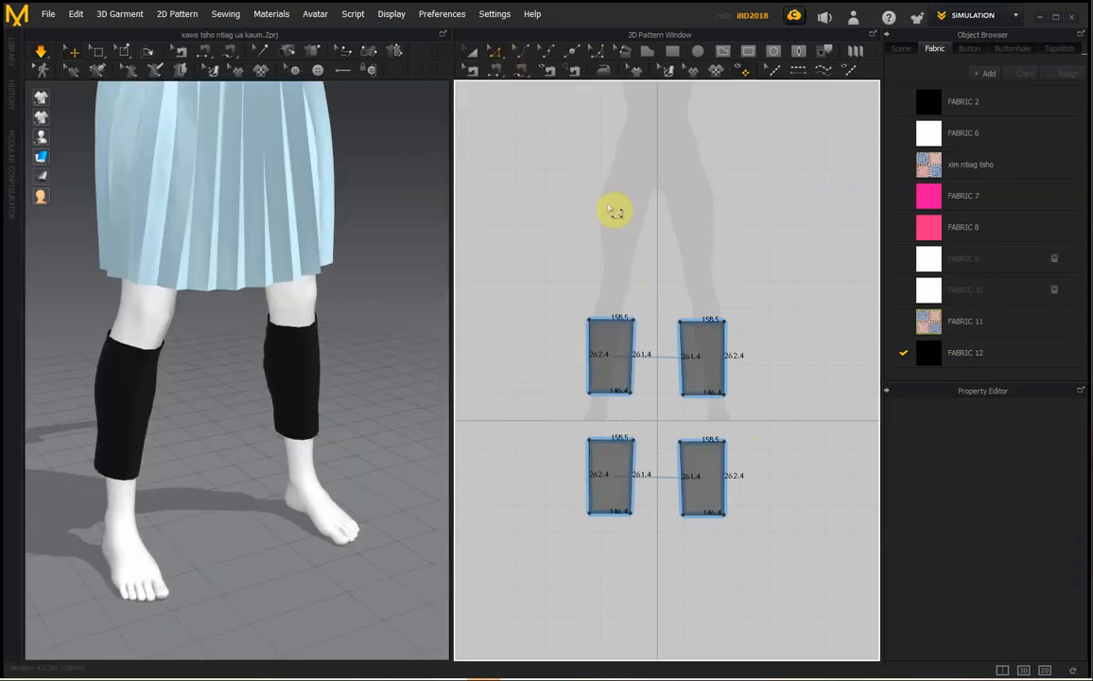
left_click(615, 322)
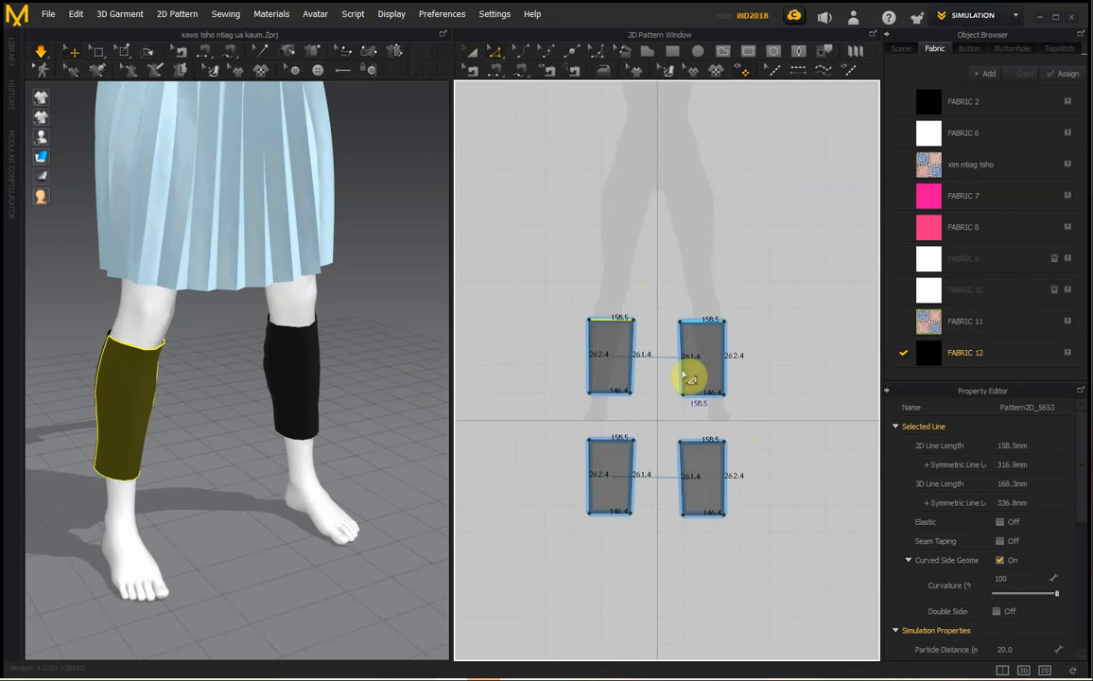
right_click(616, 443)
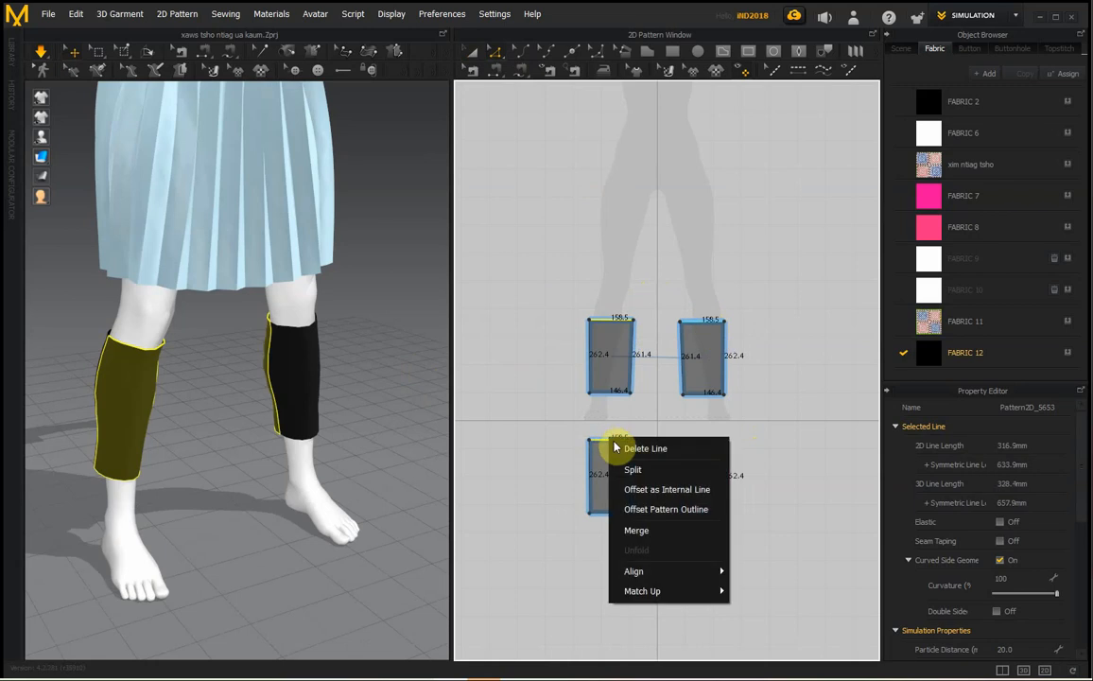
left_click(664, 488)
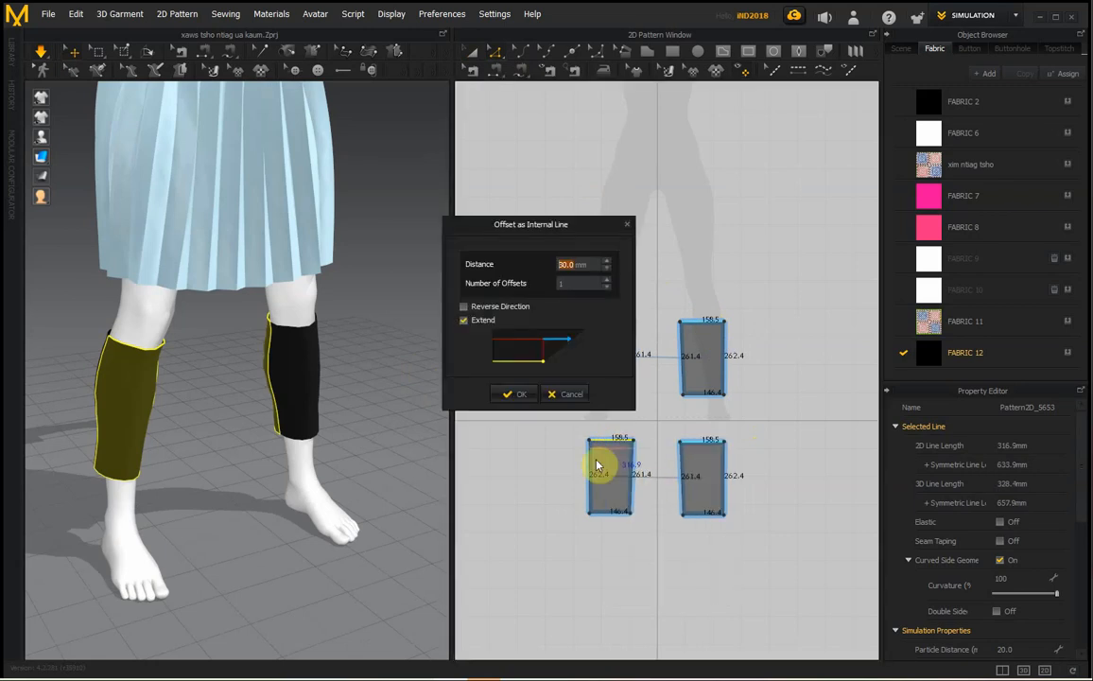
left_click(523, 394)
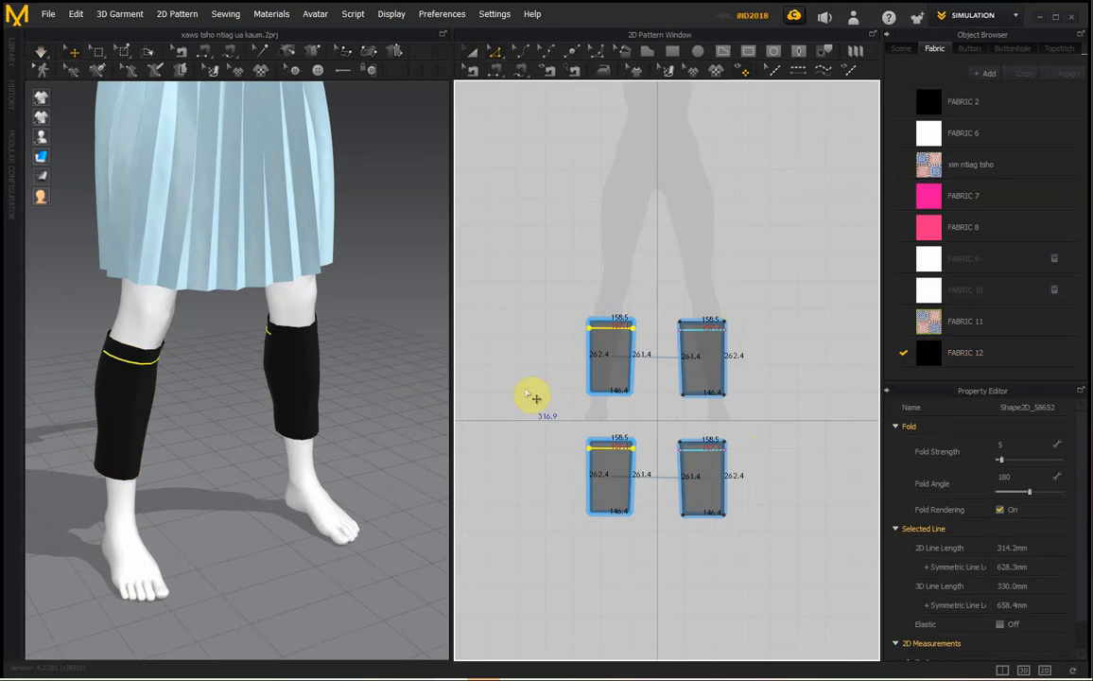
- Cut and sew the leg panels along the new internal lines to separate the top bands, and check the seams
right_click(623, 458)
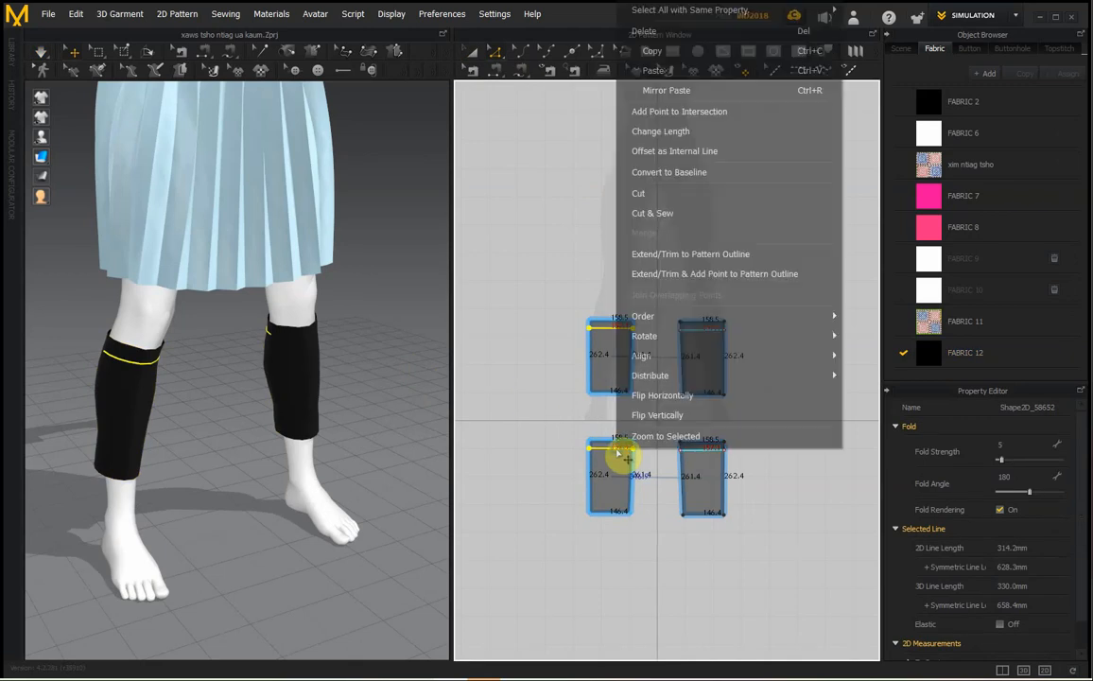
left_click(659, 201)
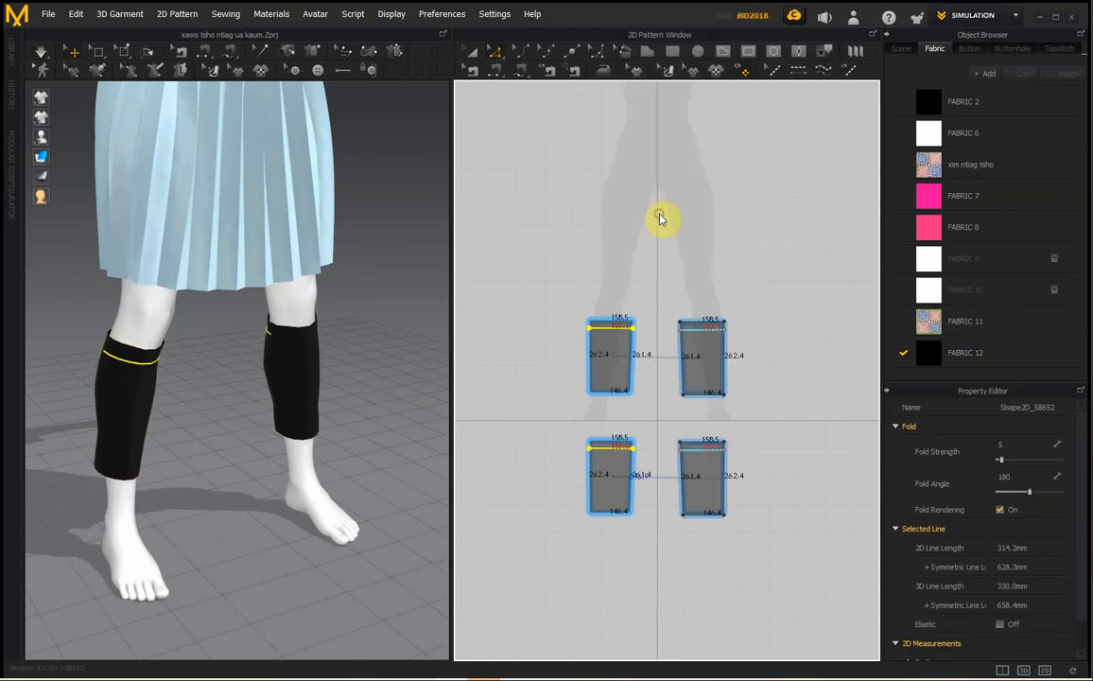
scroll(639, 459, "up", 4)
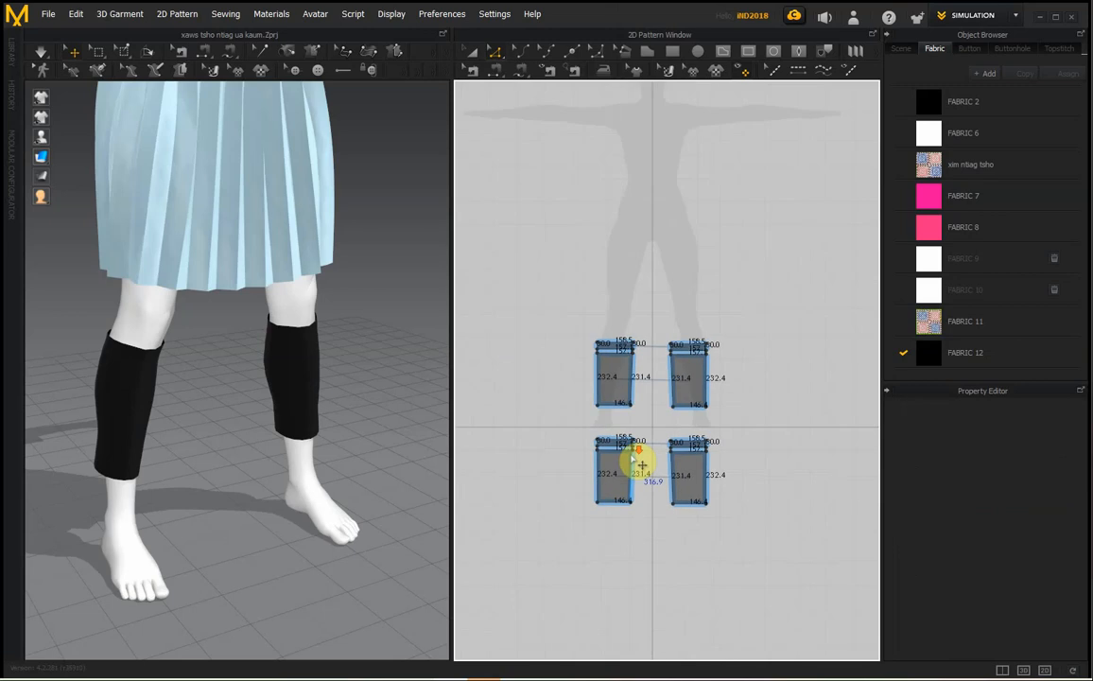
left_click(471, 50)
left_click(598, 178)
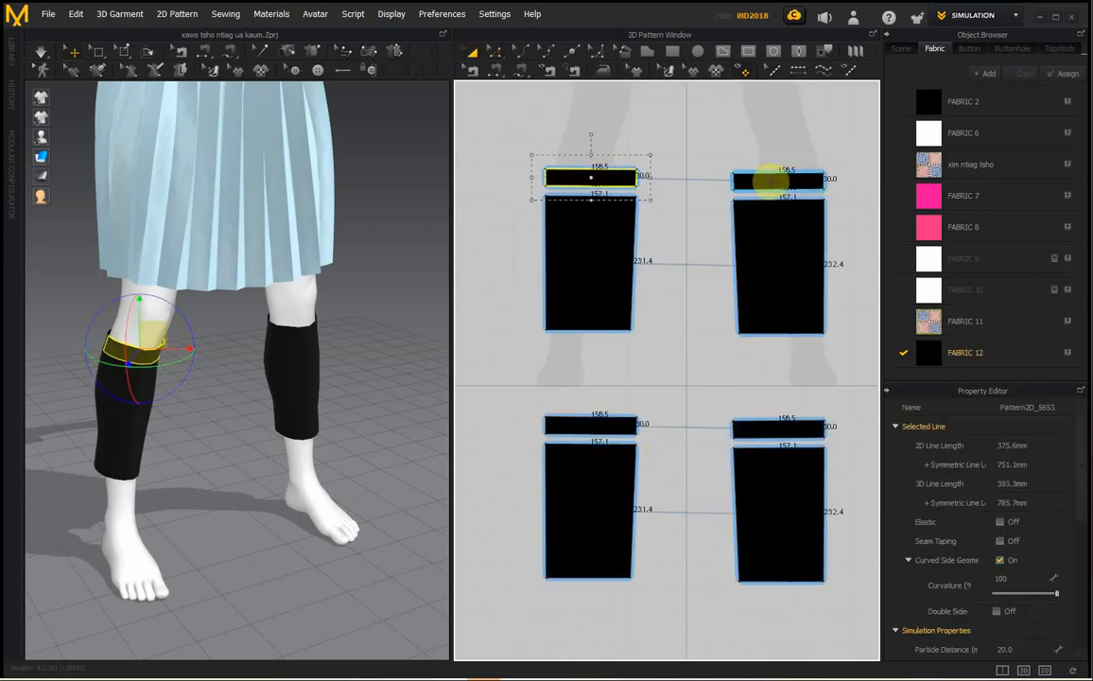
left_click(516, 111)
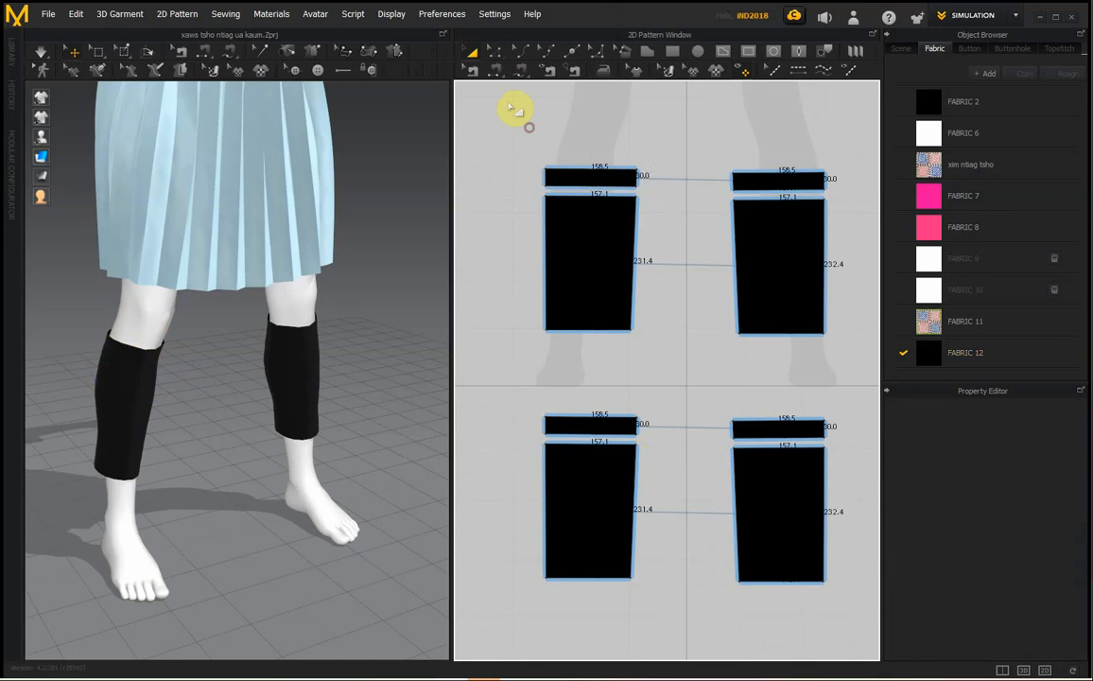
left_click(495, 69)
left_click(474, 54)
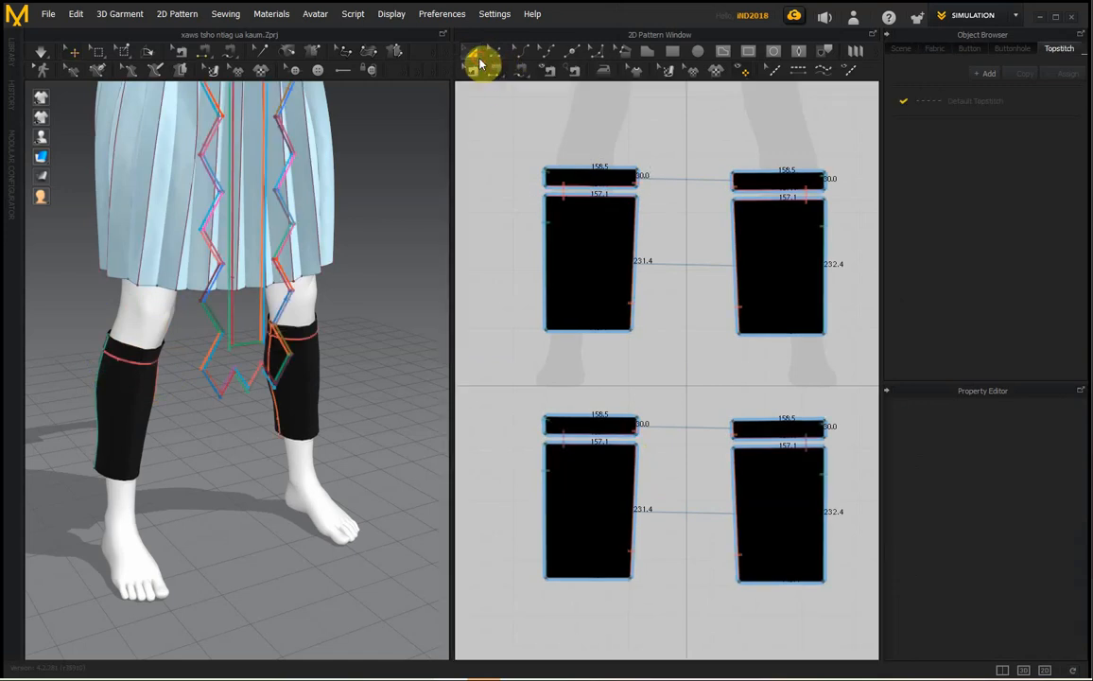
- Select the four top bands and offset their outlines inward as internal lines at a distance of 5 mm
left_click(615, 171)
left_click(789, 179, "shift")
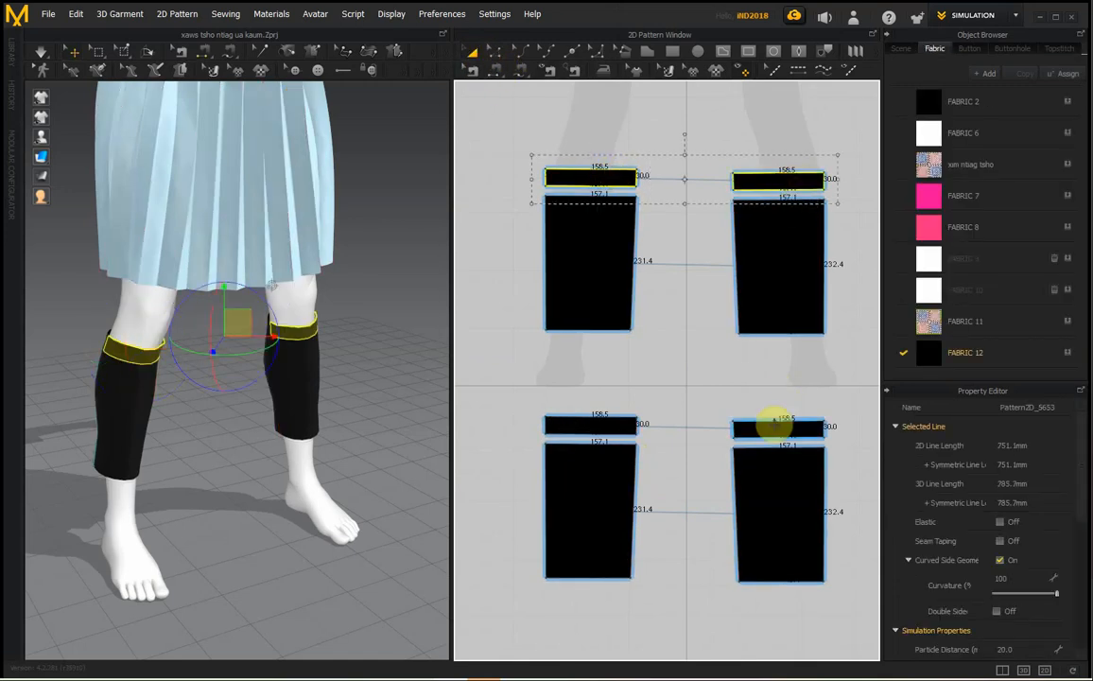
left_click(617, 418, "shift")
right_click(613, 425)
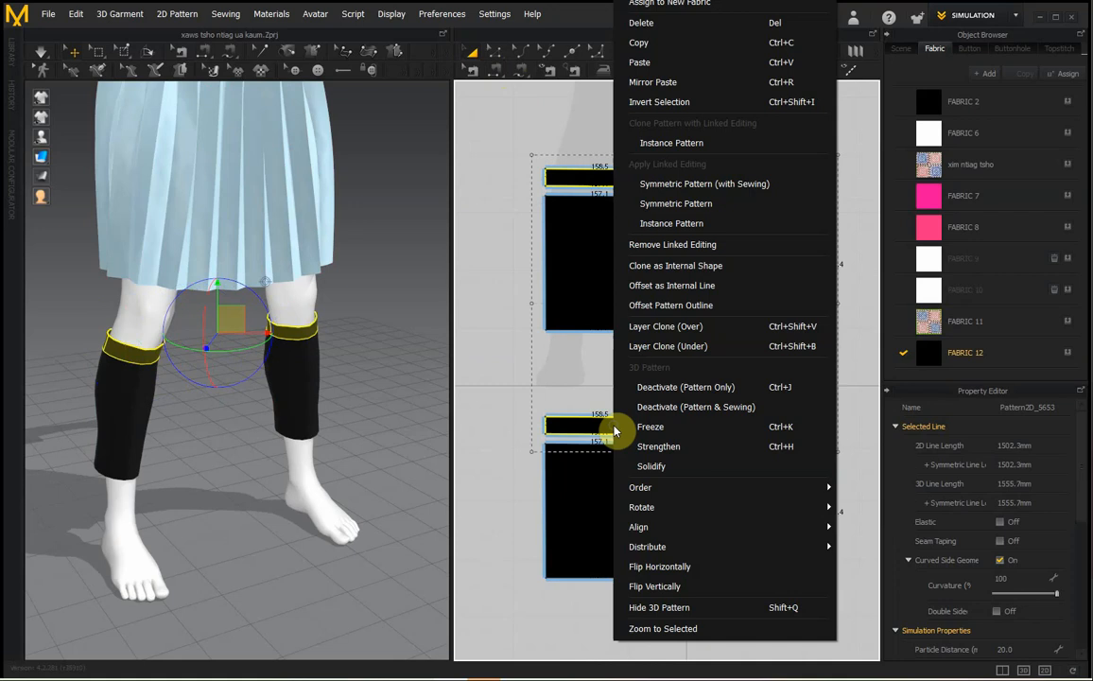
left_click(712, 291)
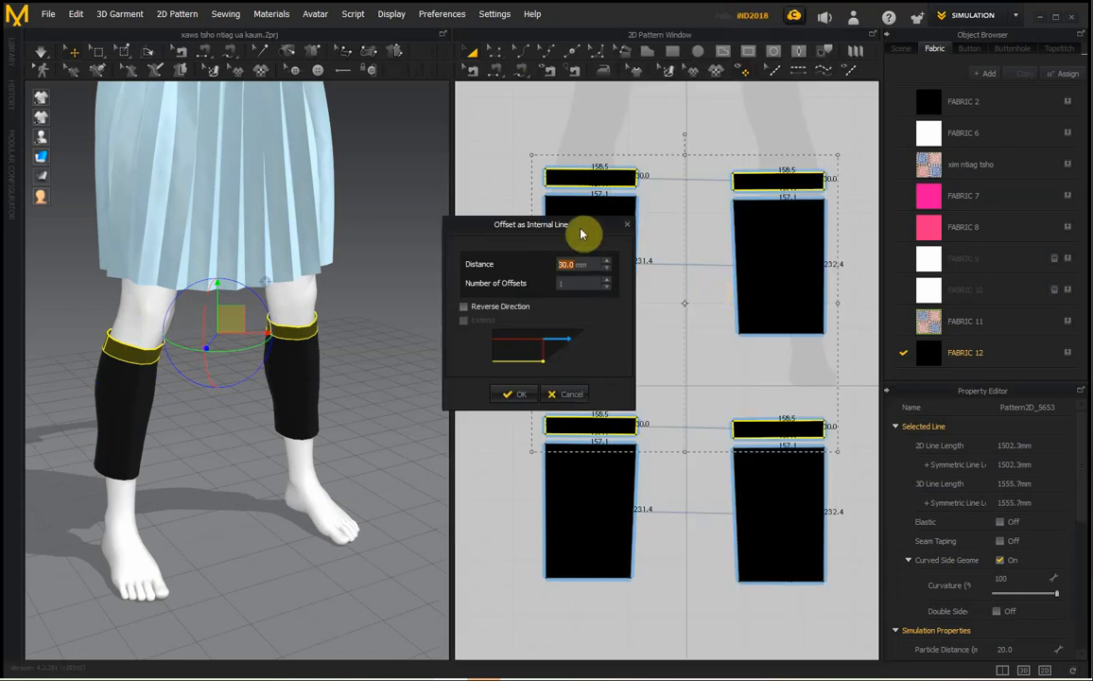
left_click_drag(585, 232, 469, 234)
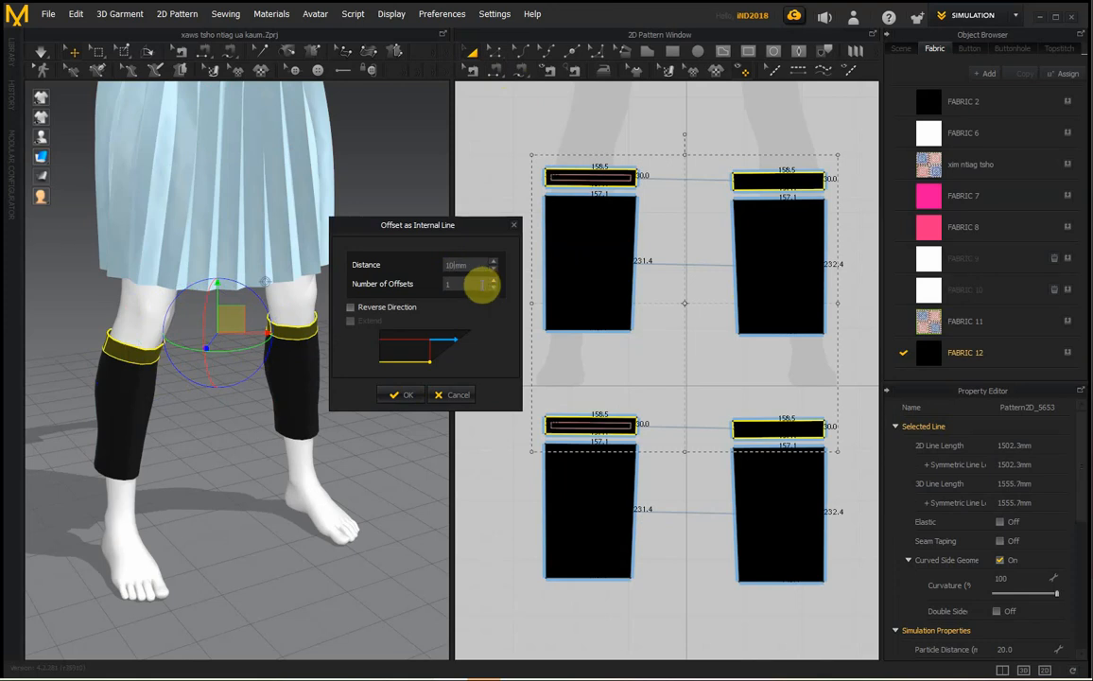
left_click(458, 264)
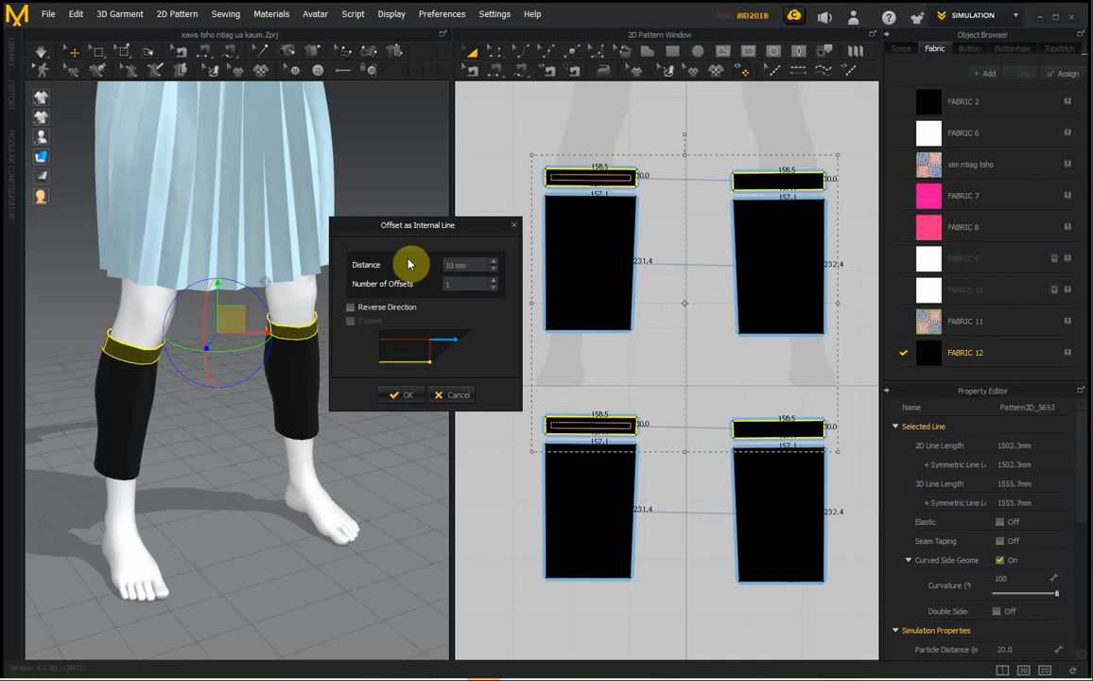
left_click(457, 264)
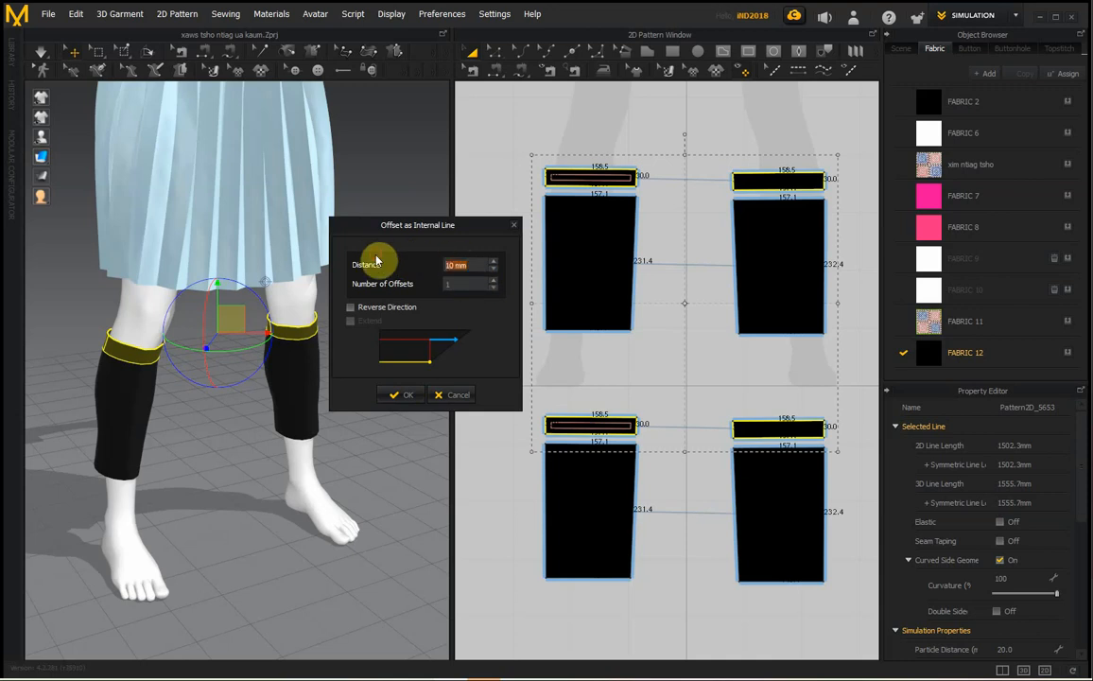
type("5mm")
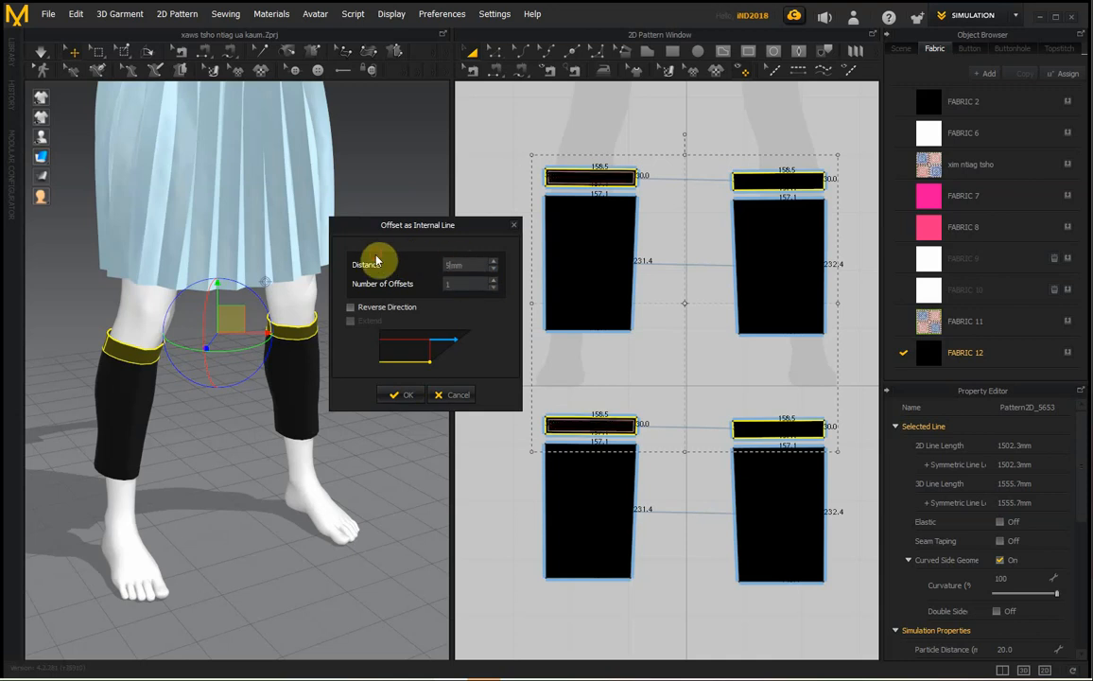
left_click(396, 394)
- Cut and sew the top bands along their inner offset outlines to separate the borders from the centre strips
left_click(646, 440)
scroll(629, 408, "up", 5)
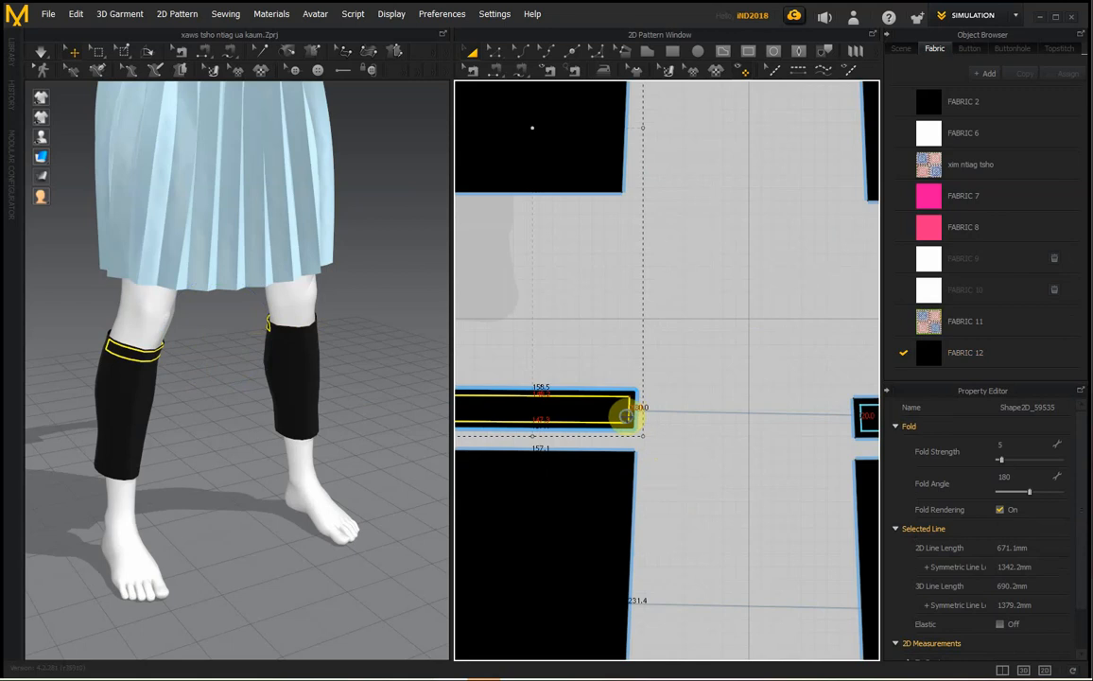
right_click(628, 416)
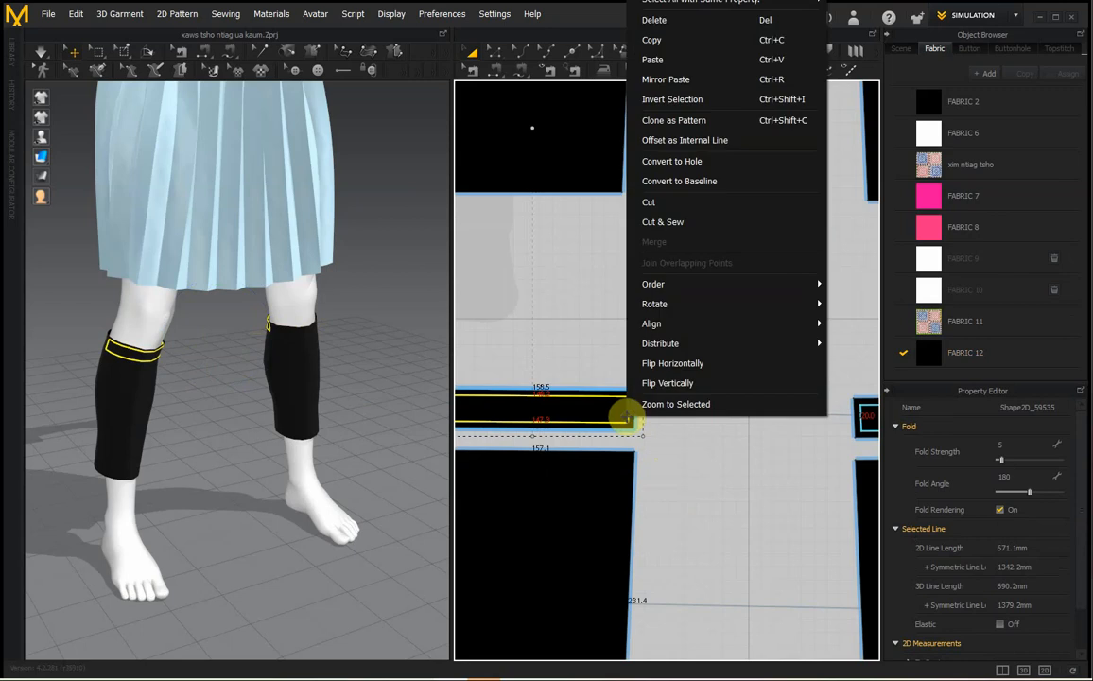
left_click(681, 222)
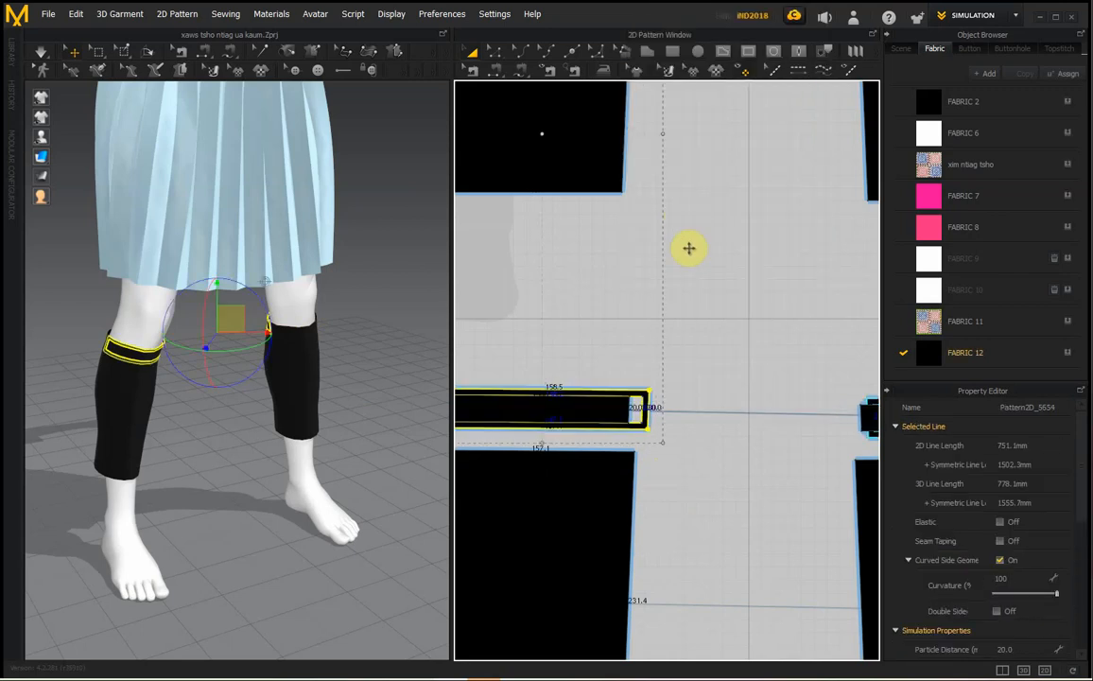
left_click(697, 321)
left_click(589, 402)
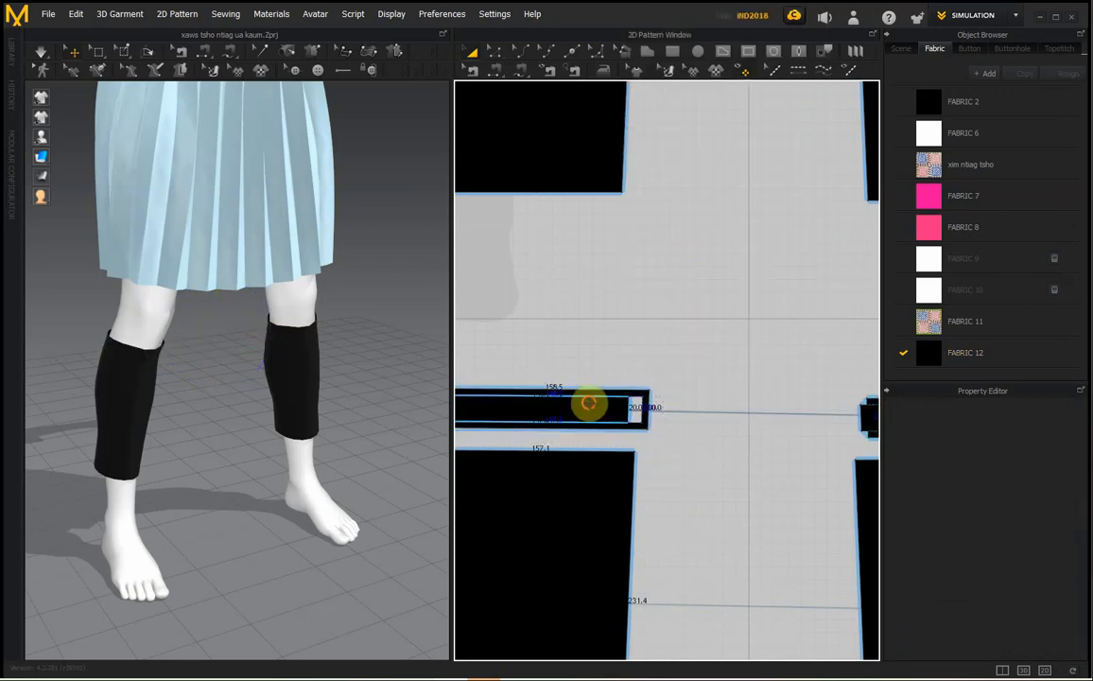
left_click(644, 417)
scroll(646, 415, "down", 4)
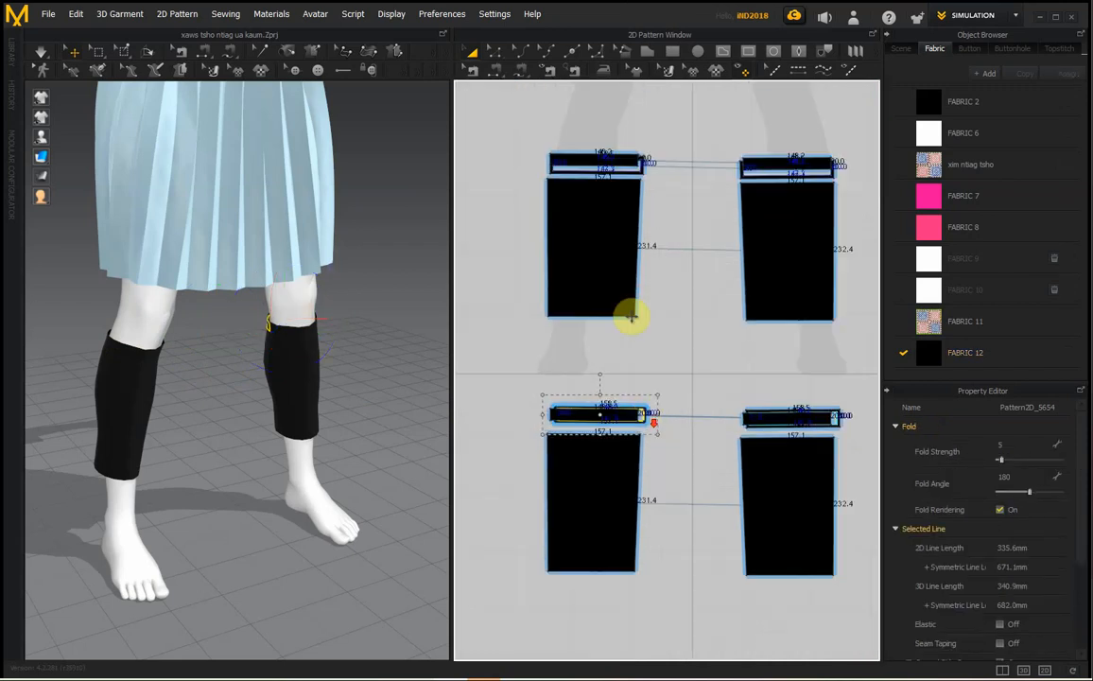
left_click(643, 169, "shift")
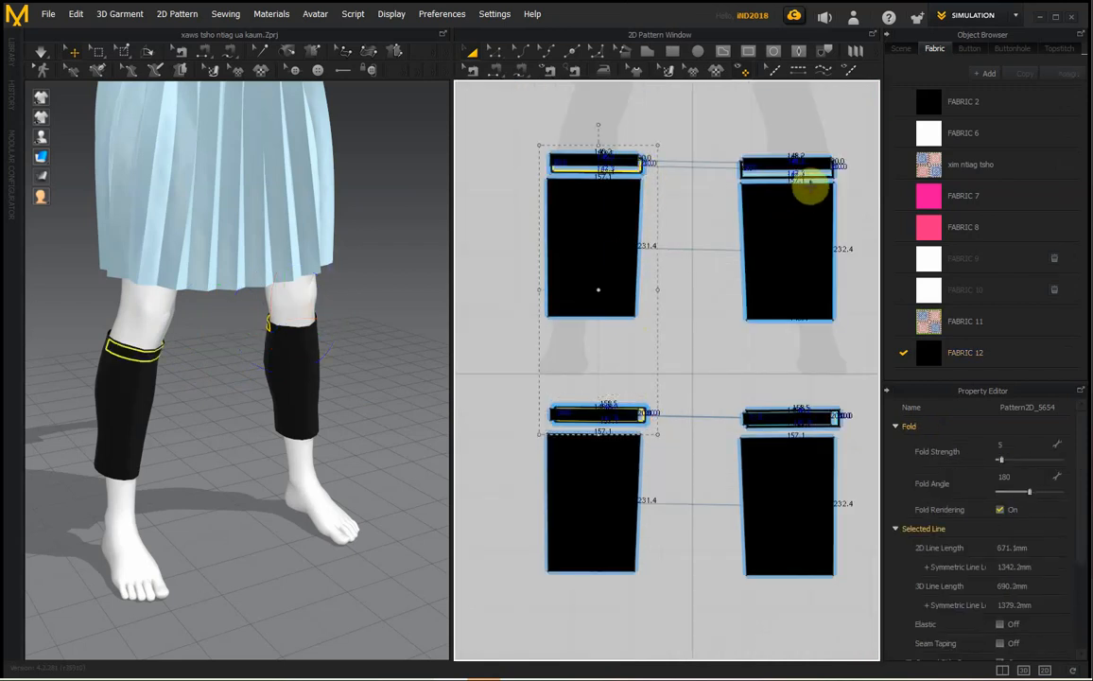
scroll(1047, 580, "down", 4)
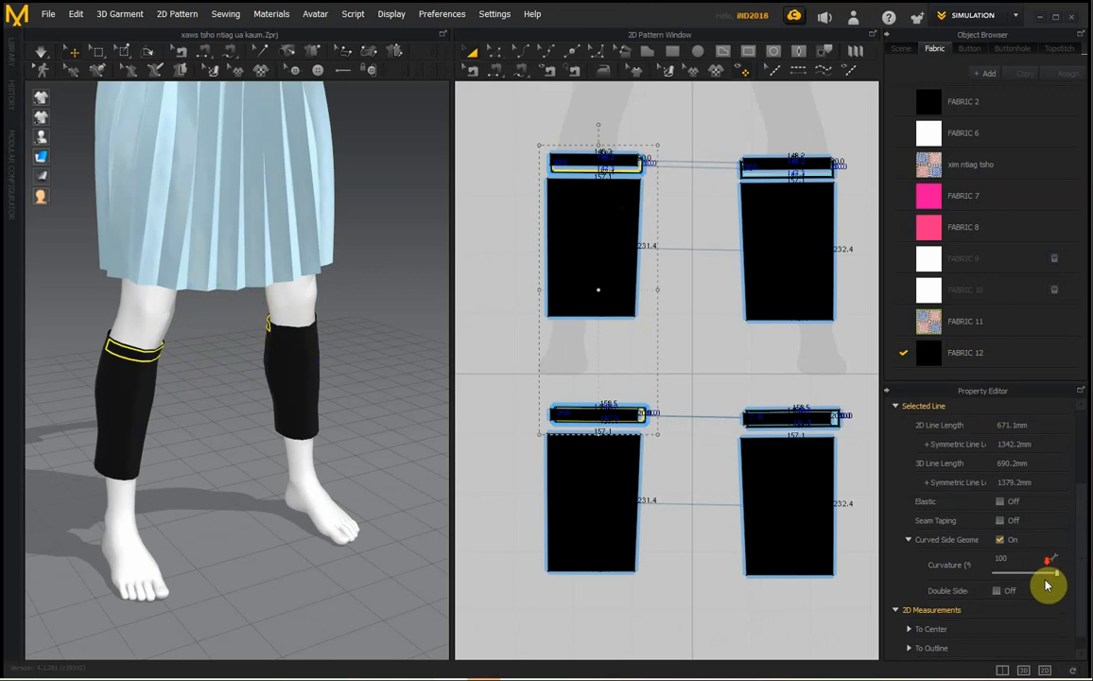
scroll(1050, 576, "up", 4)
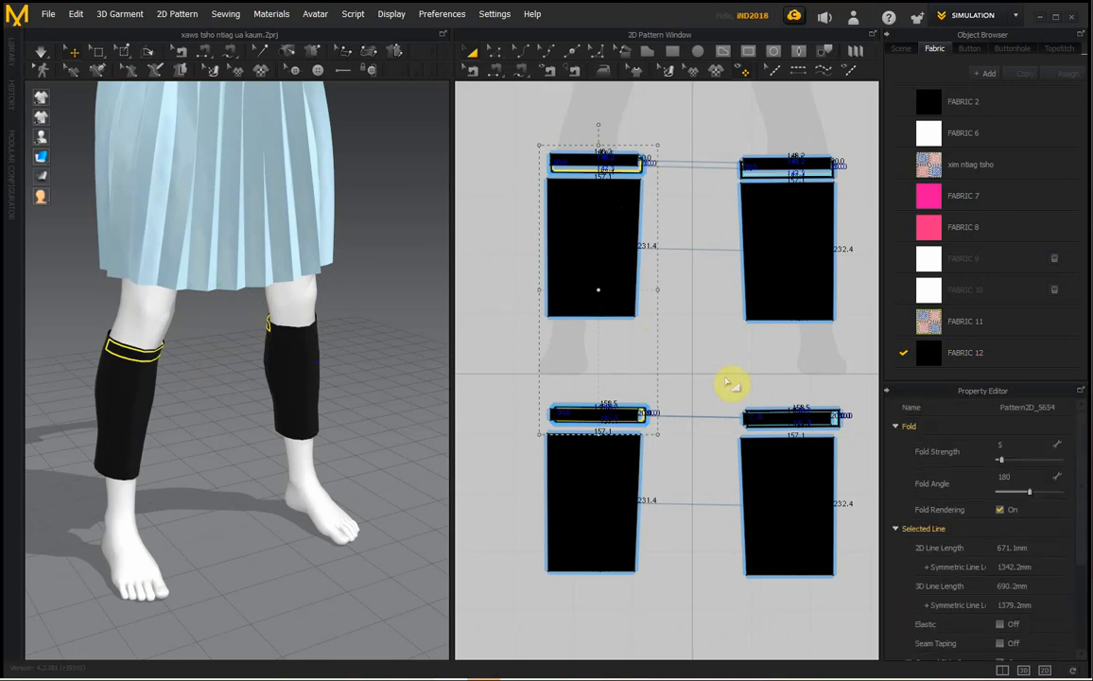
scroll(673, 402, "down", 2)
left_click(656, 438)
- Assign FABRIC 8 to the border frame of the left back band in the 2D layout
scroll(647, 408, "up", 5)
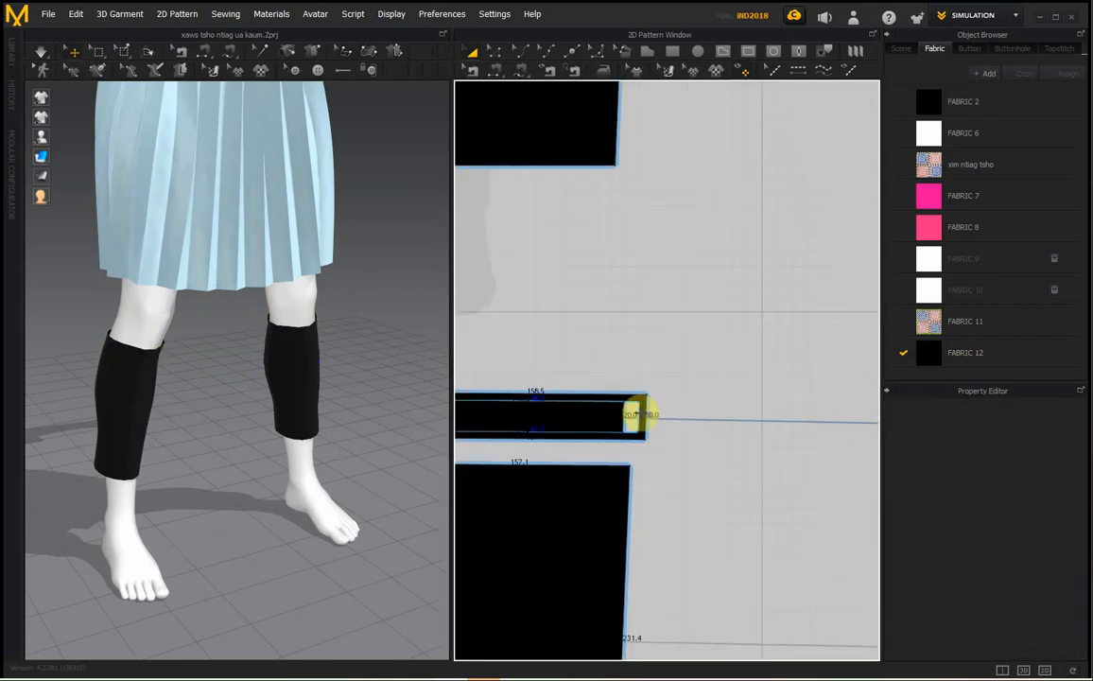
left_click(651, 416)
scroll(1049, 533, "down", 6)
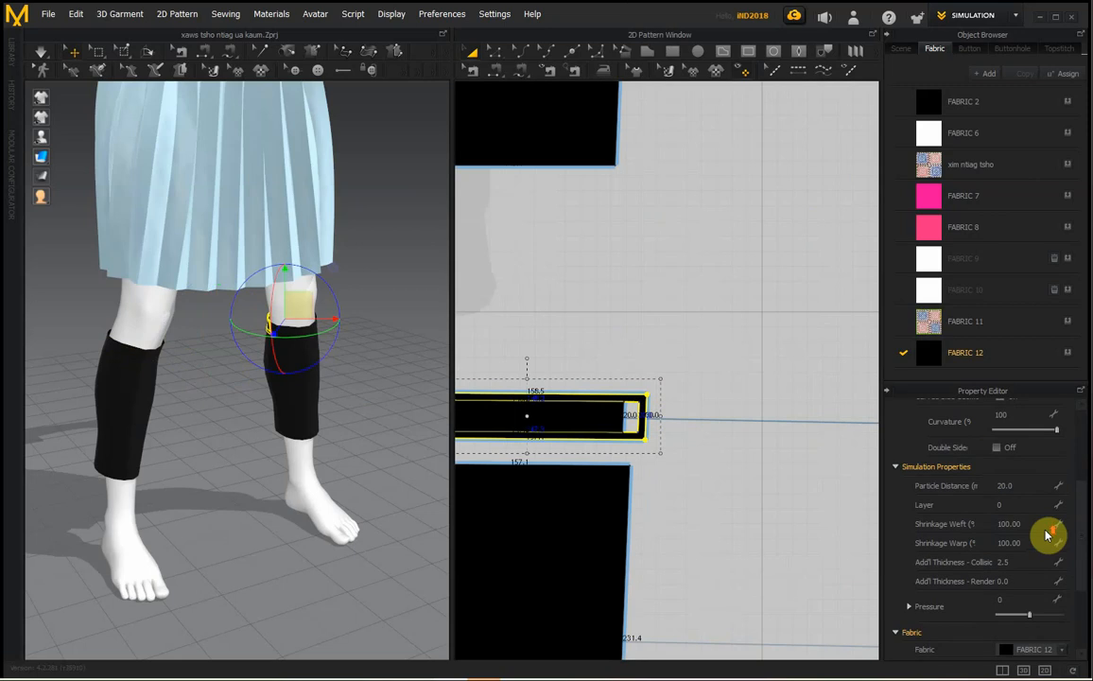
left_click(1052, 578)
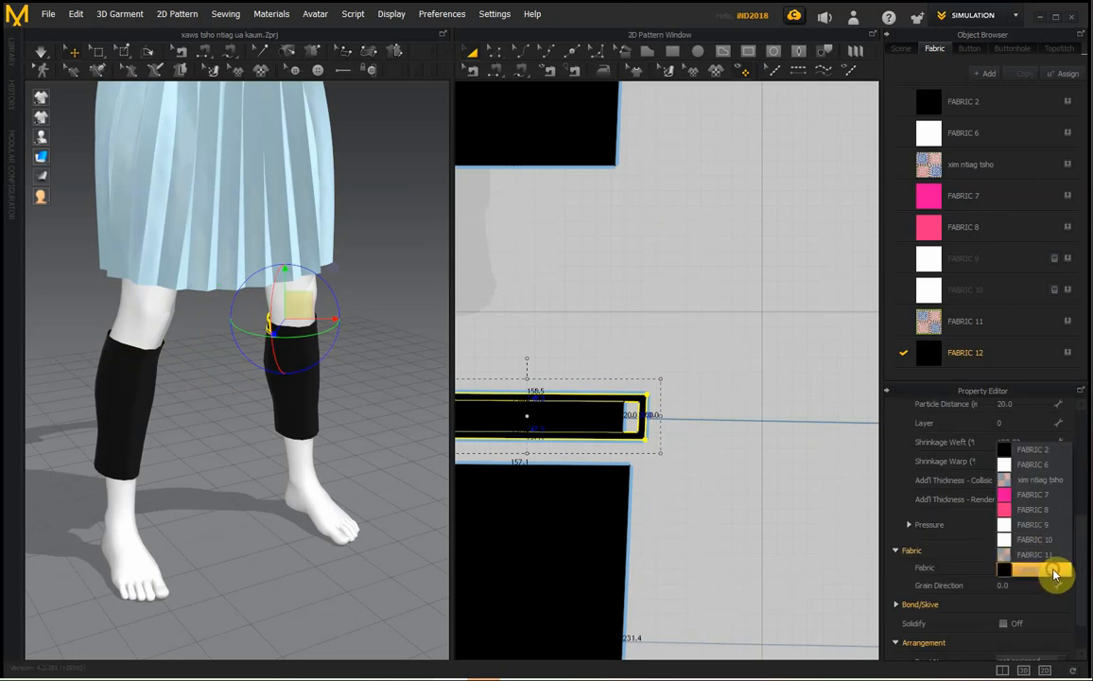
left_click(1044, 511)
- Assign FABRIC 8 to the border frame of the left front band in the 2D layout
scroll(723, 446, "down", 5)
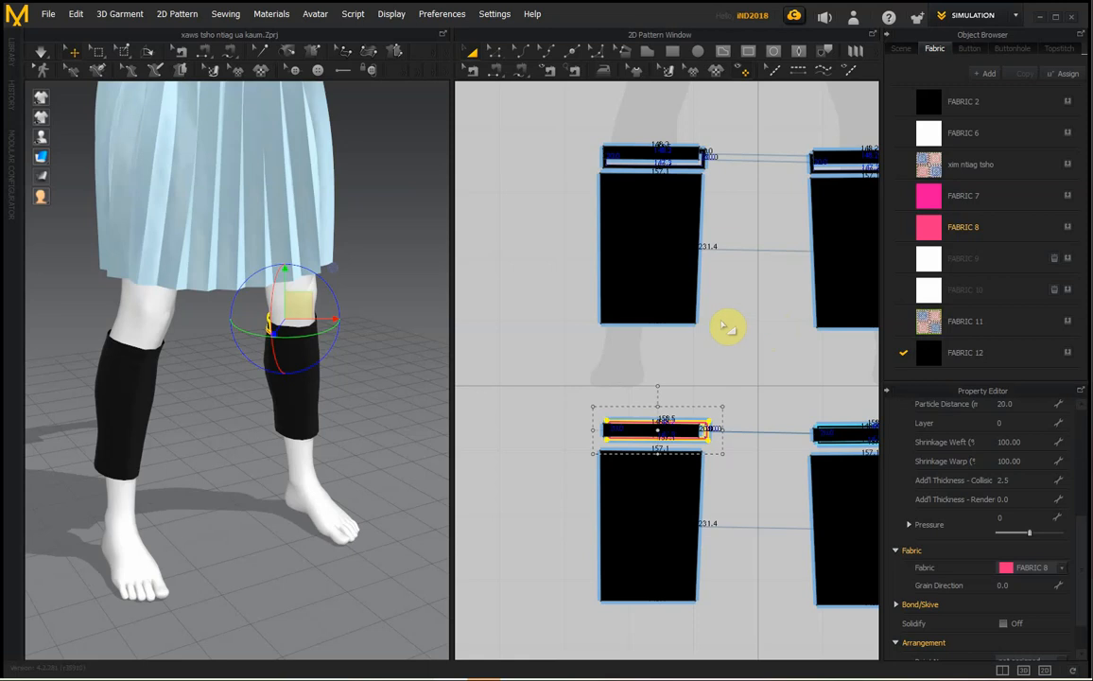
left_click(704, 163)
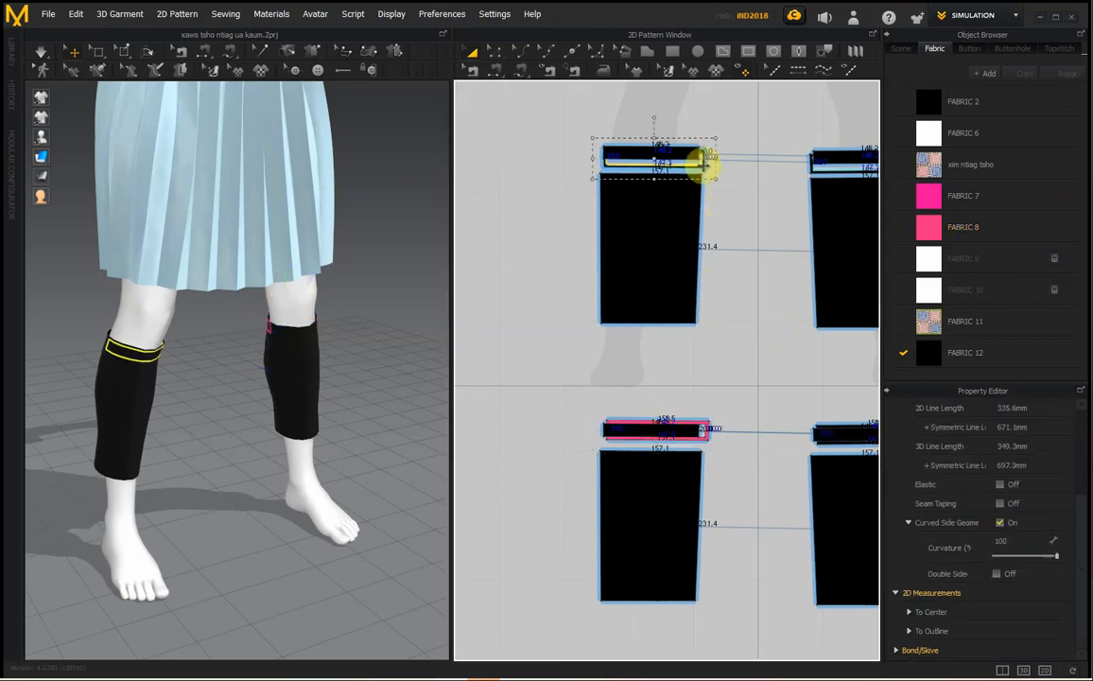
left_click(714, 164)
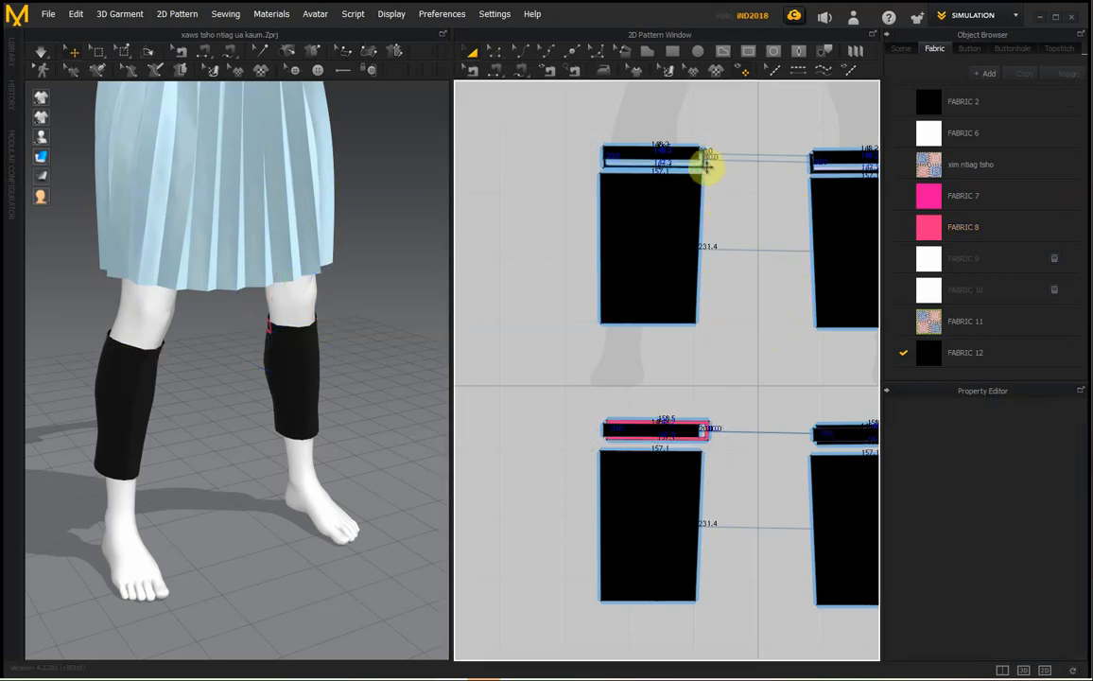
left_click(705, 165)
scroll(1044, 594, "down", 3)
left_click(1040, 594)
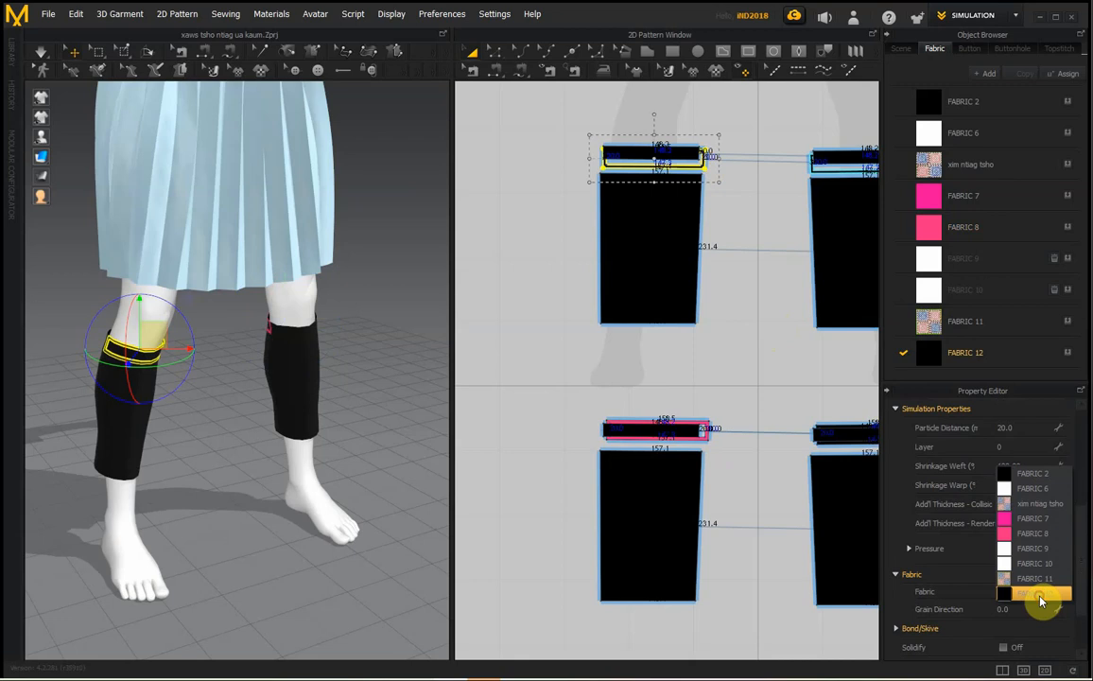
left_click(1046, 535)
scroll(676, 341, "down", 3)
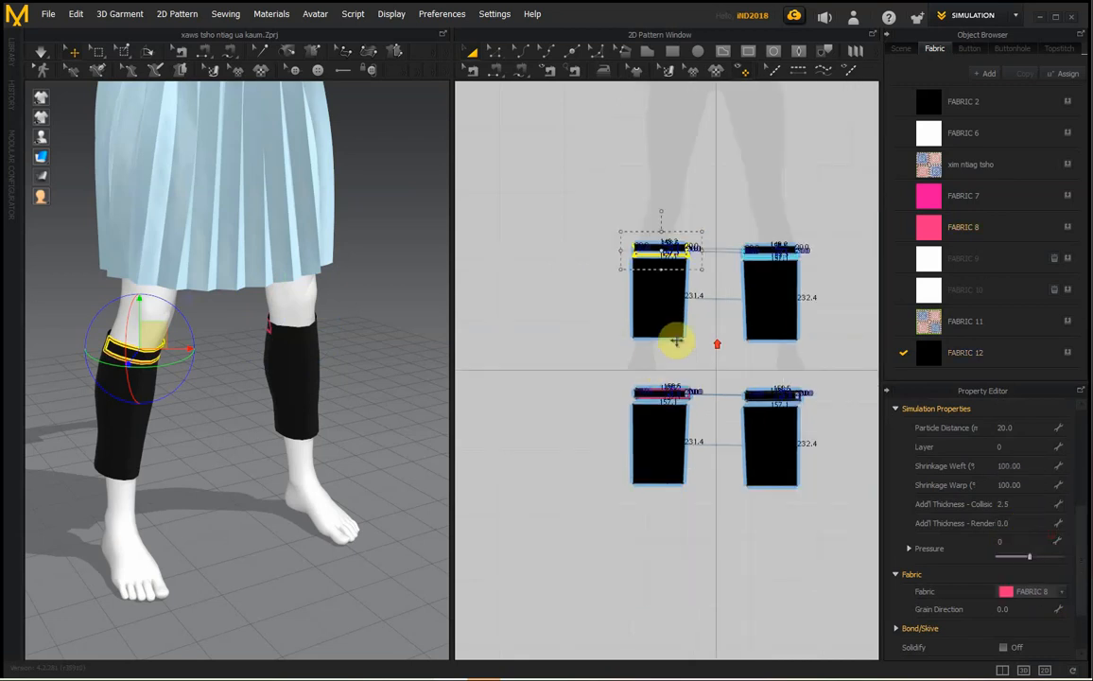
scroll(818, 279, "up", 5)
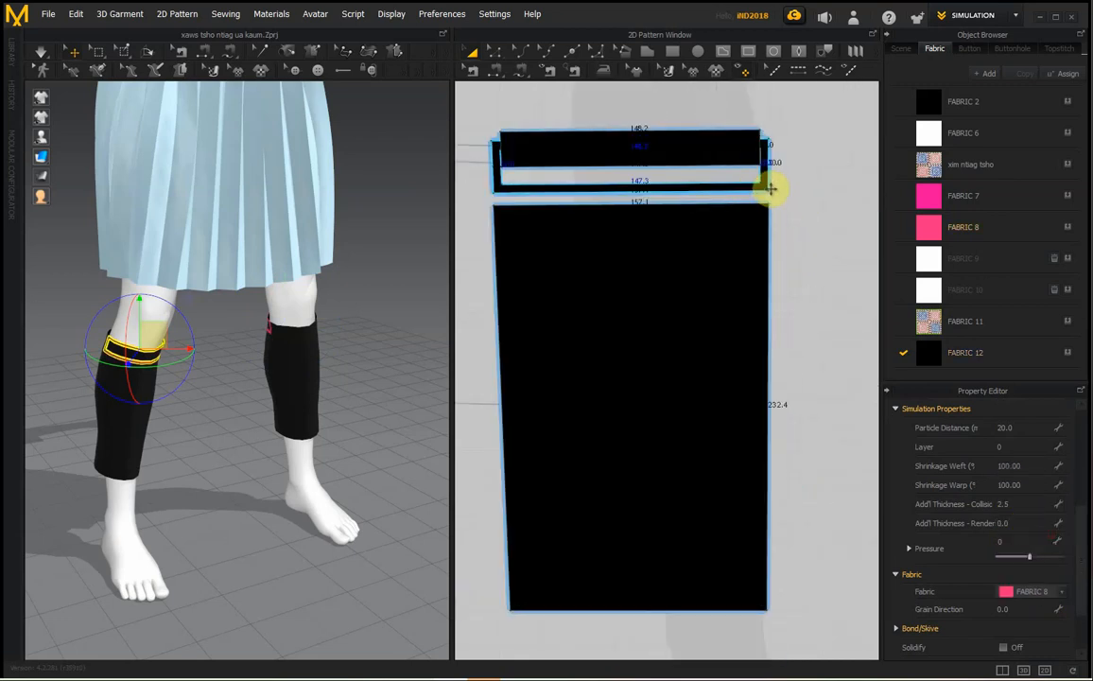
- Assign FABRIC 8 to the border frame of the right front band in the 2D layout
left_click(771, 189)
left_click(1048, 592)
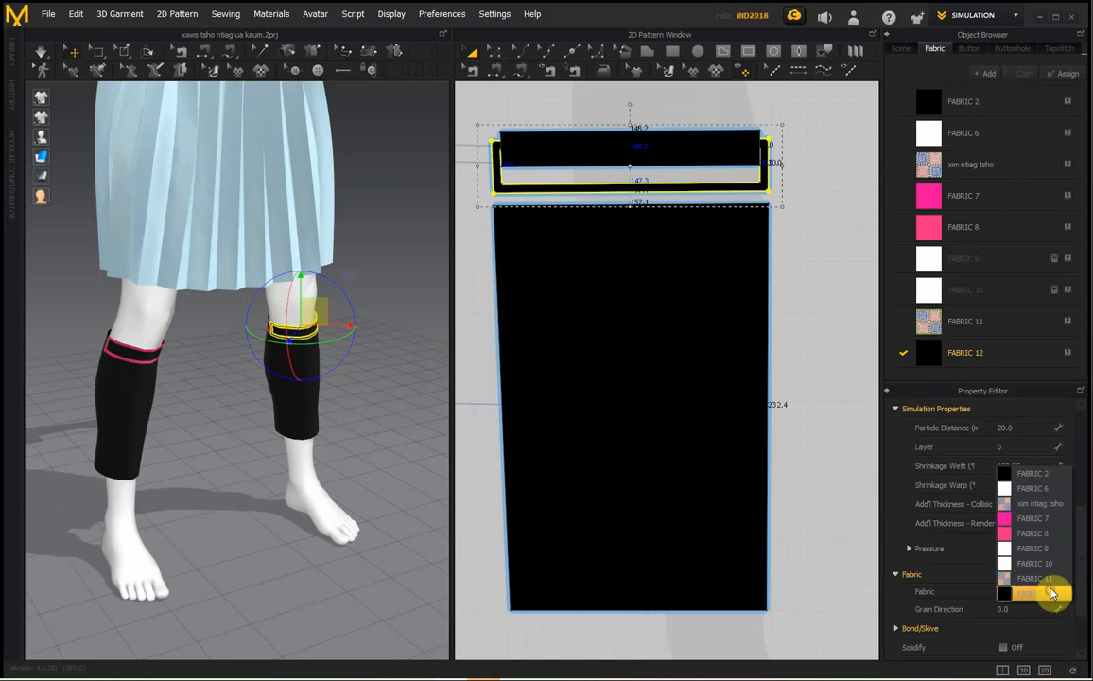
left_click(1042, 533)
scroll(816, 445, "down", 4)
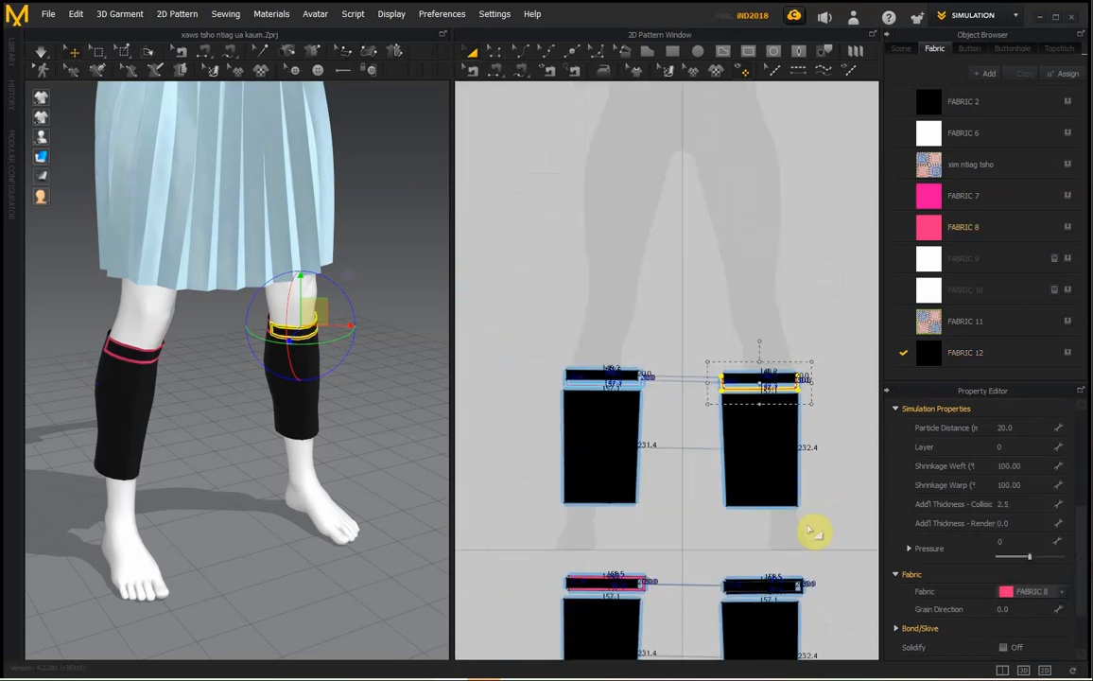
- Assign FABRIC 8 to the border frame of the right back band in the 2D layout
scroll(769, 539, "up", 5)
left_click(759, 472)
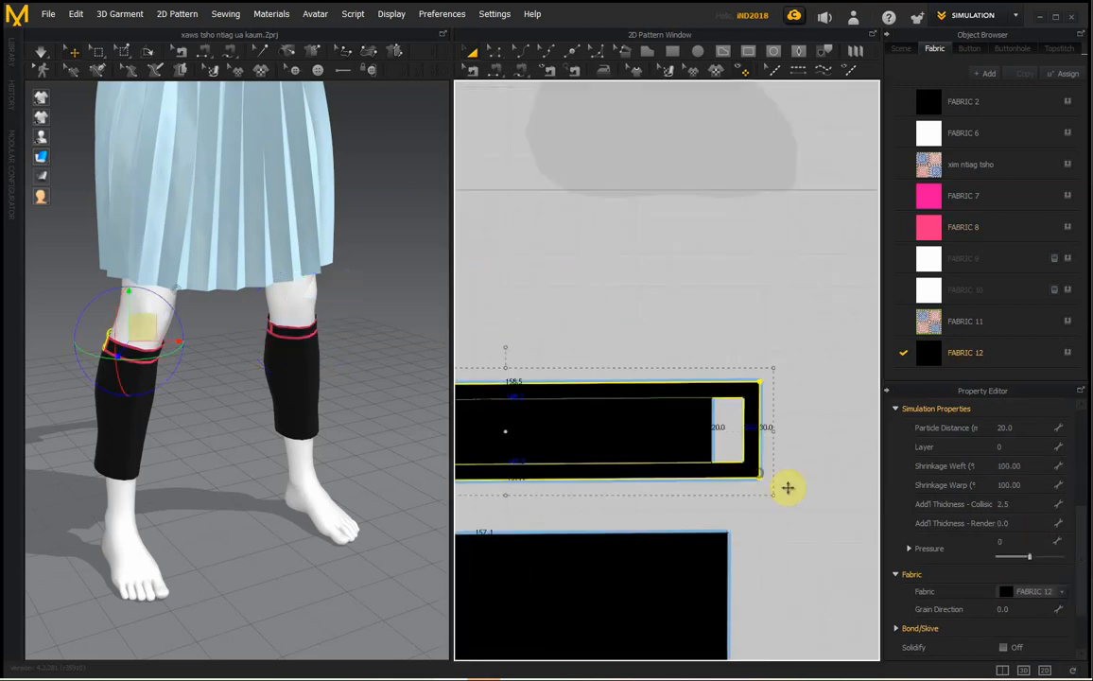
left_click(1040, 592)
left_click(1039, 536)
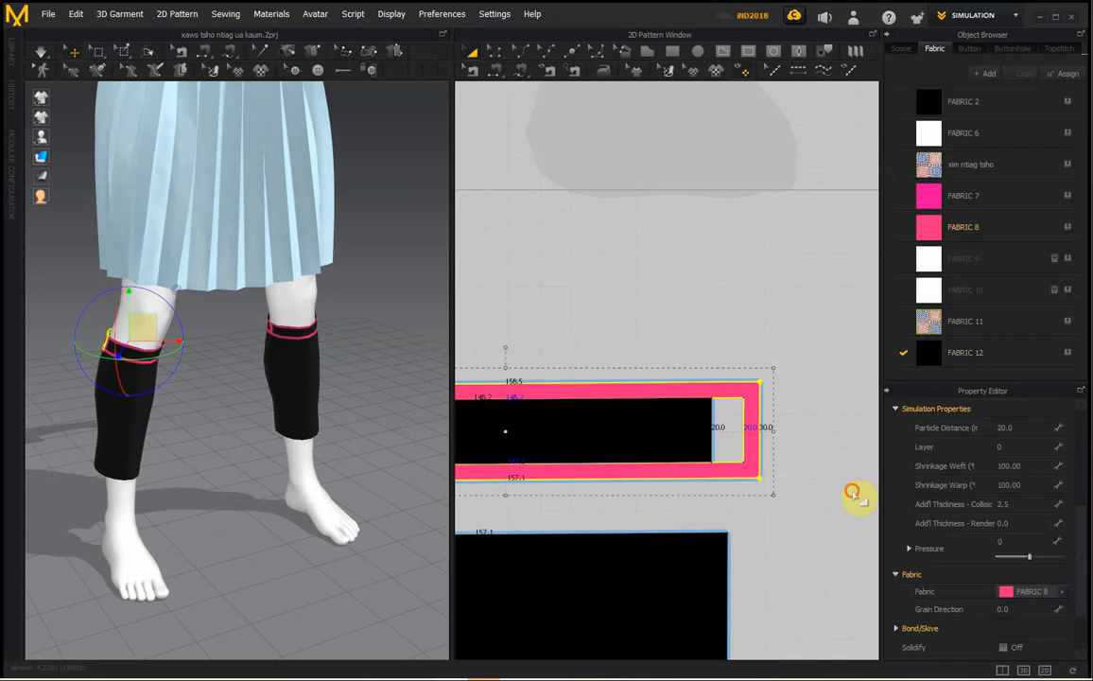
left_click(812, 481)
- Assign the xim ntiag tsho fabric to the centre strips of all four top bands
scroll(813, 483, "down", 2)
left_click(736, 458)
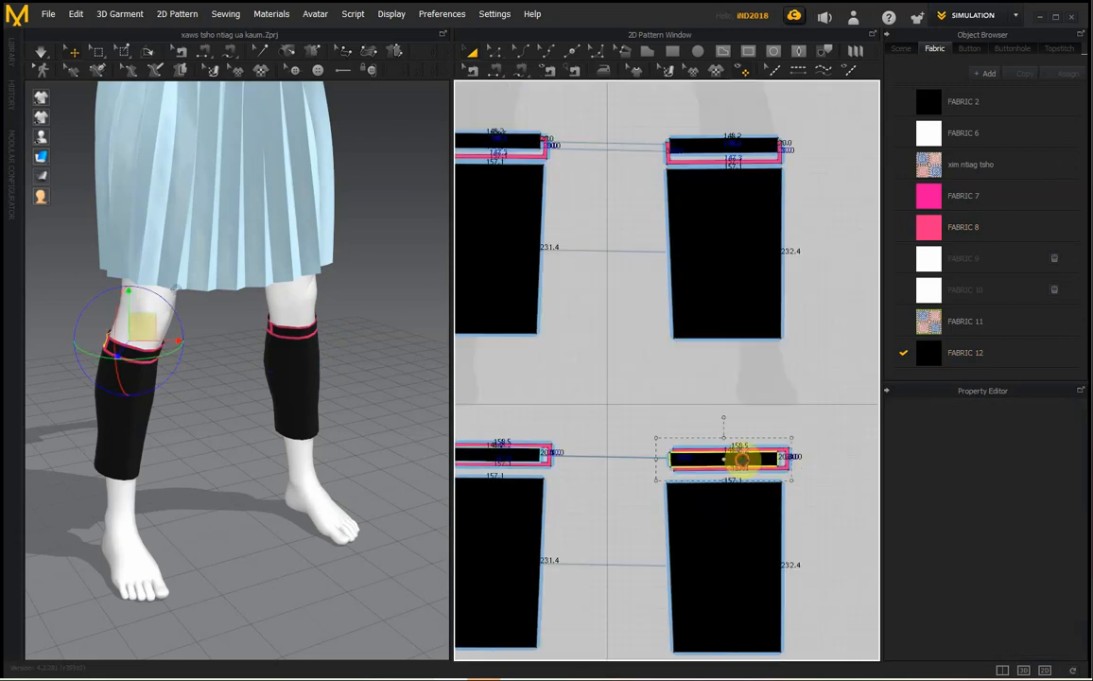
left_click(747, 150, "shift")
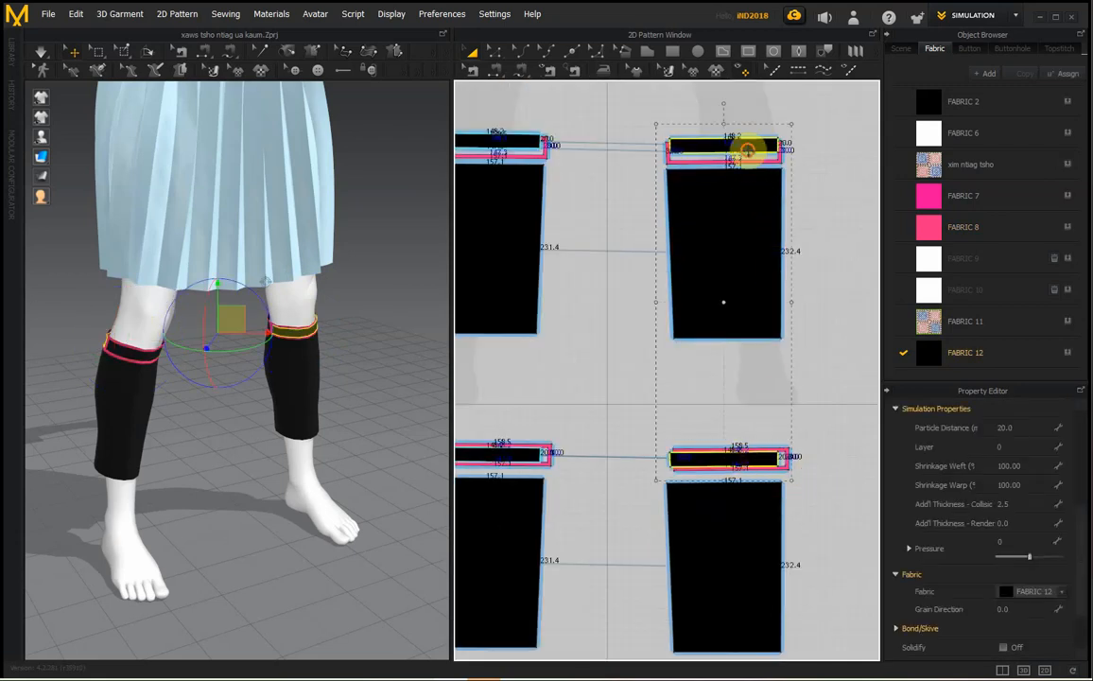
left_click(528, 143, "shift")
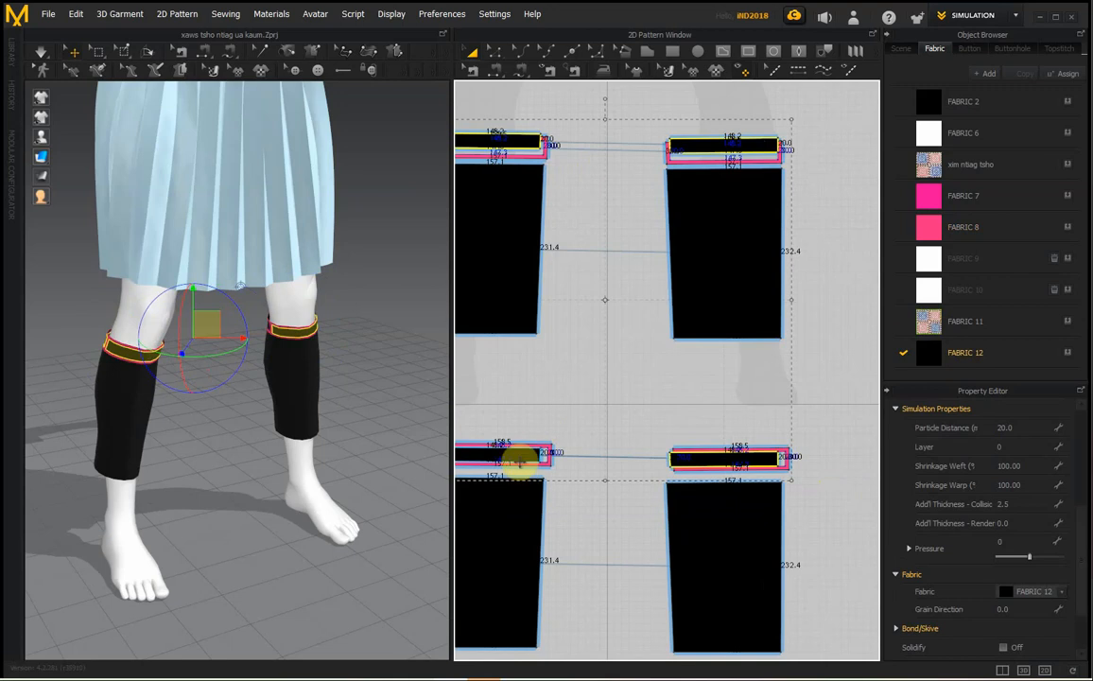
left_click(521, 455, "shift")
left_click(1057, 592)
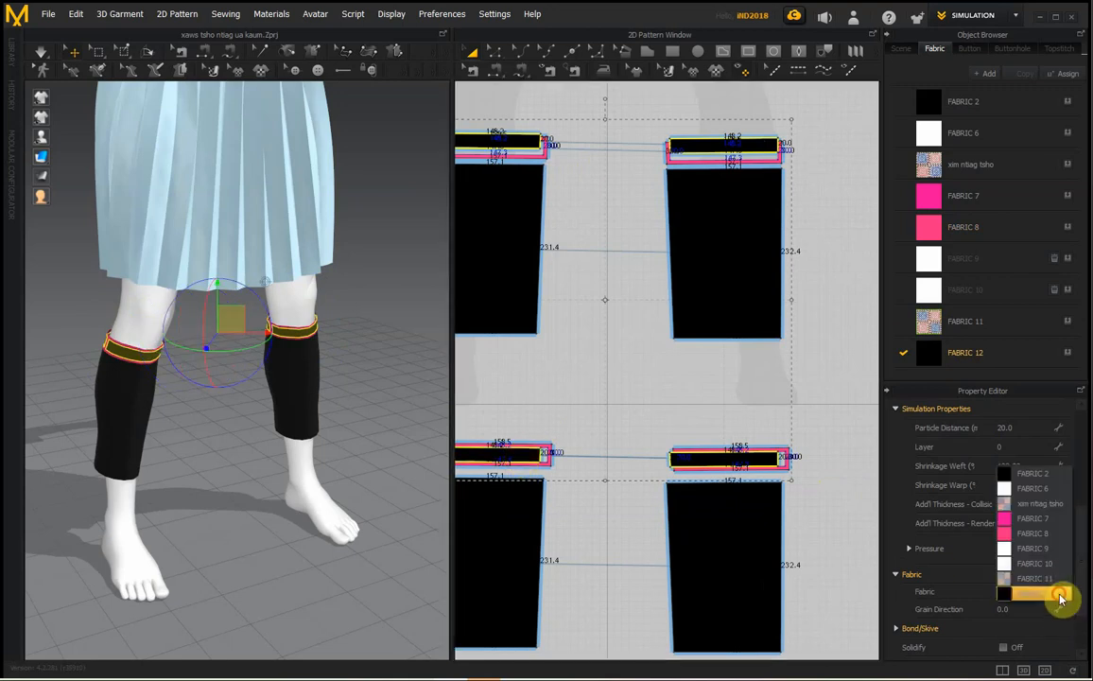
left_click(1050, 513)
left_click(799, 372)
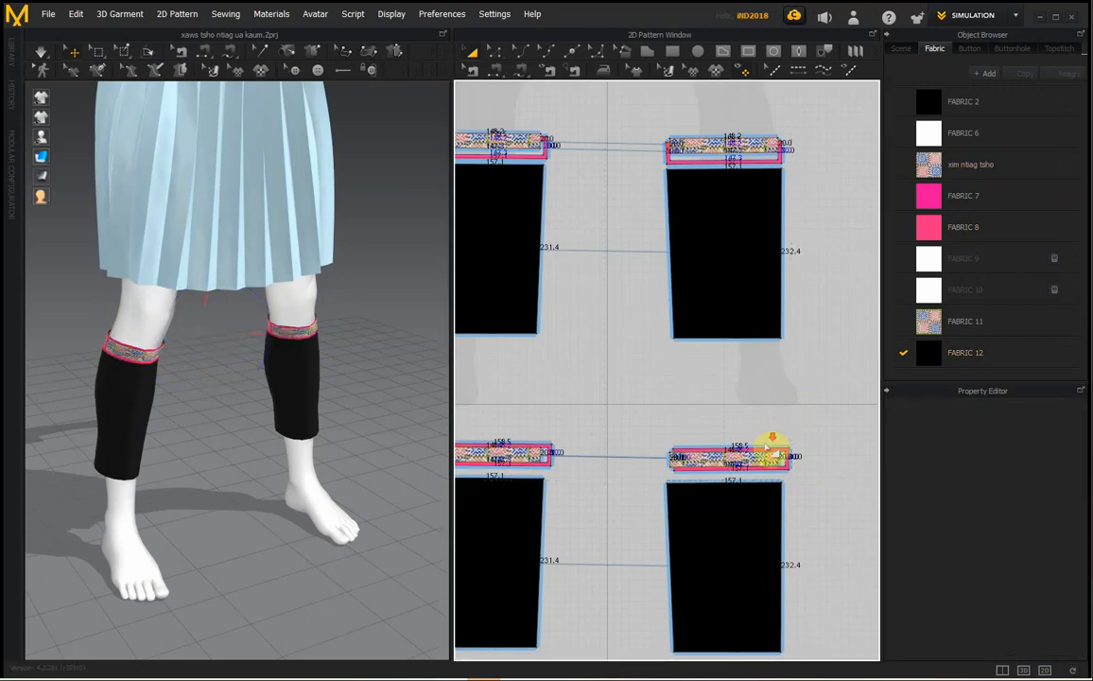
- Simulate the garment and inspect the patterned top bands on both lower legs
scroll(770, 451, "up", 5)
left_click(771, 492)
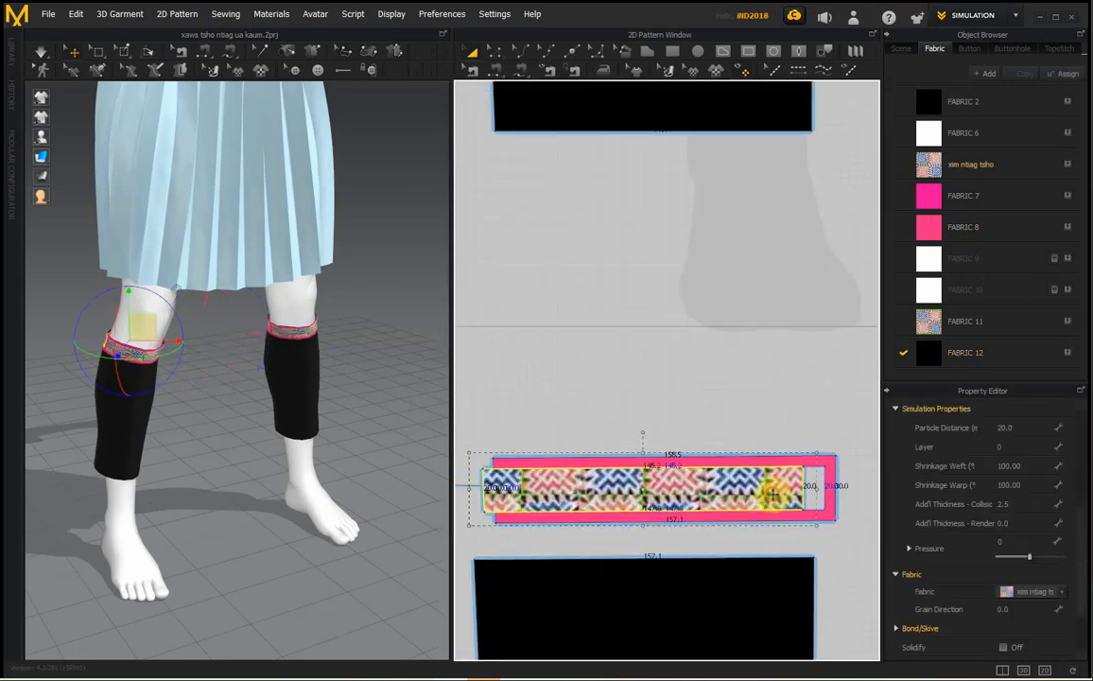
left_click(404, 354)
scroll(302, 340, "up", 4)
right_click_drag(383, 324, 356, 318)
key("space")
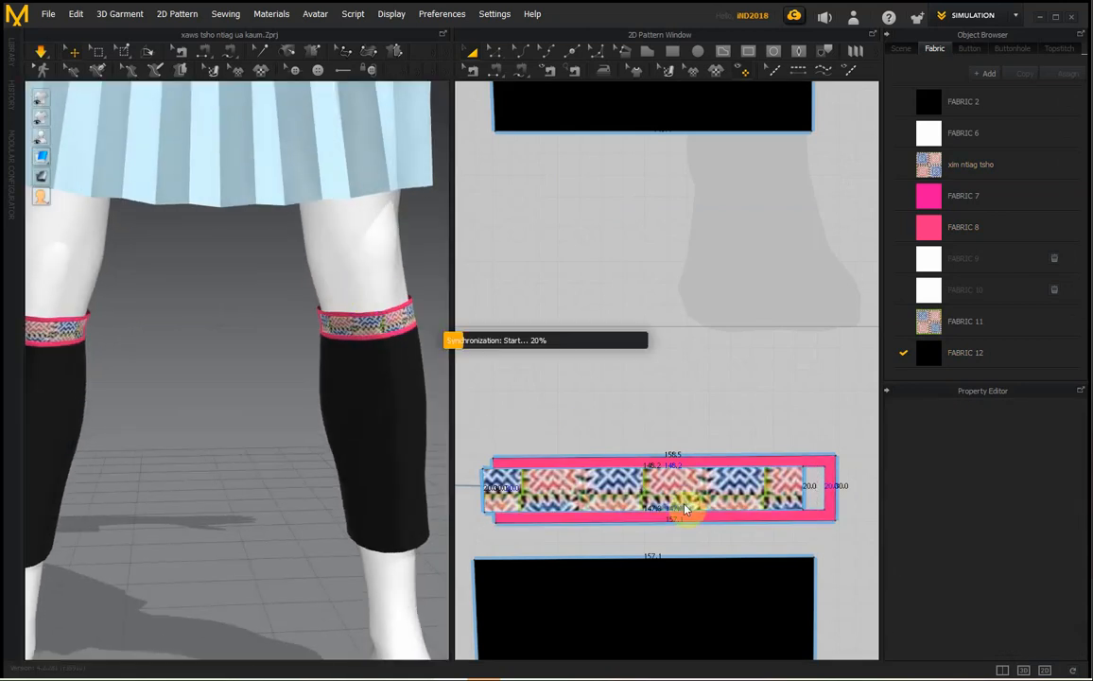
scroll(357, 418, "down", 5)
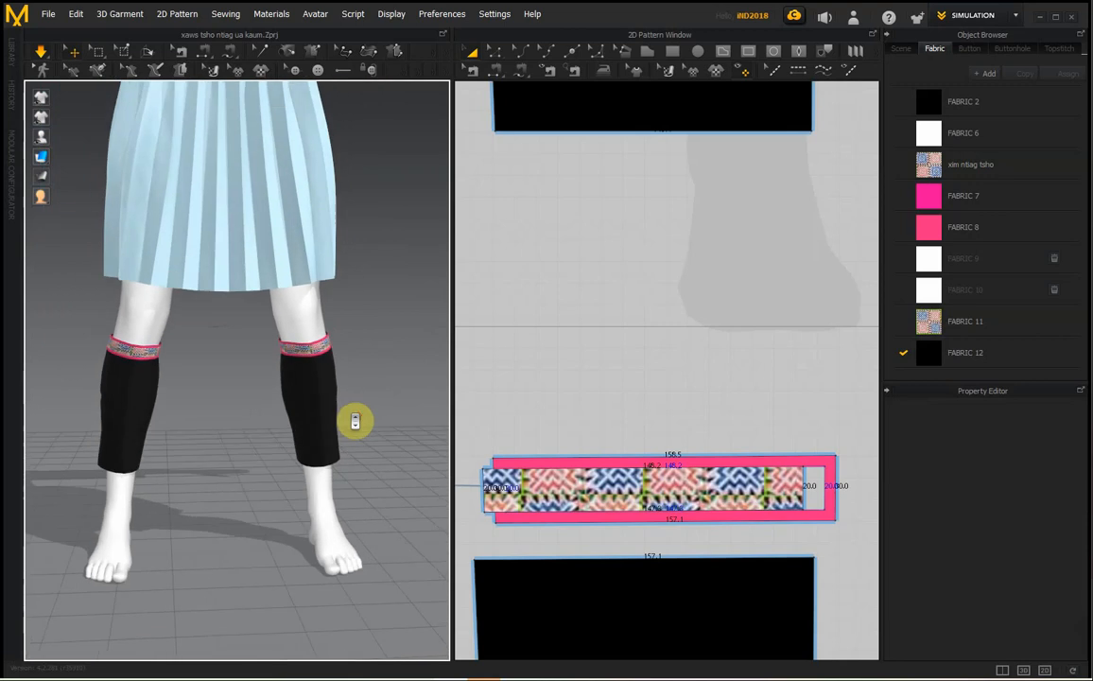
right_click_drag(356, 422, 285, 423)
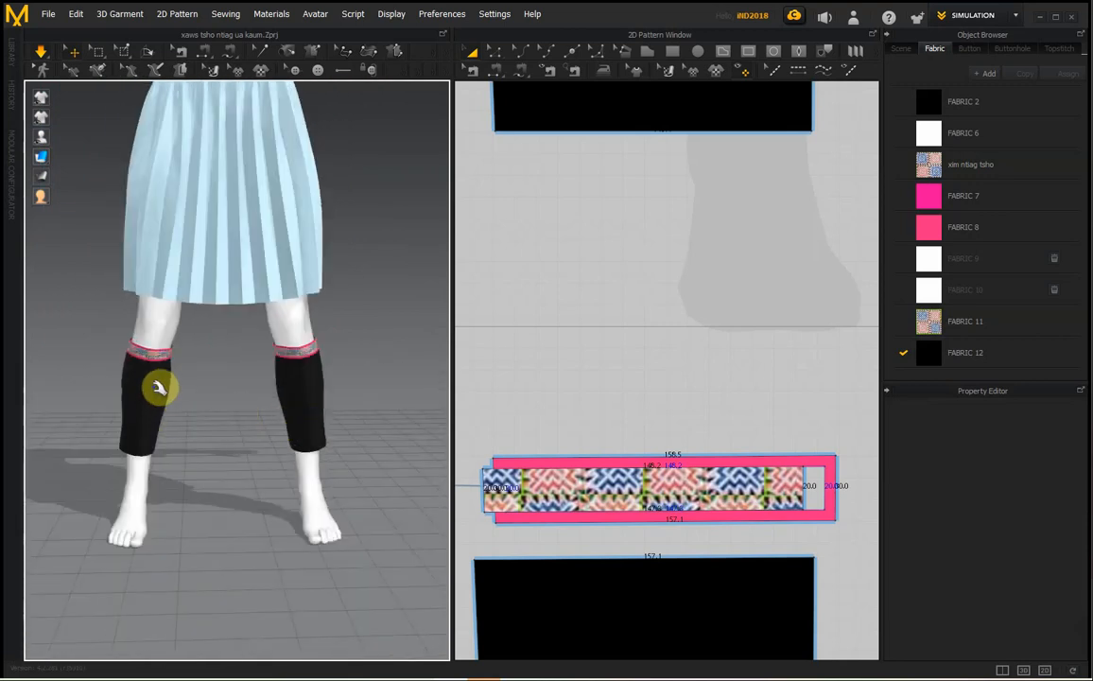
- Split the top edge of the left front wrap panel uniformly into two equal segments
scroll(757, 364, "down", 5)
scroll(756, 365, "down", 3)
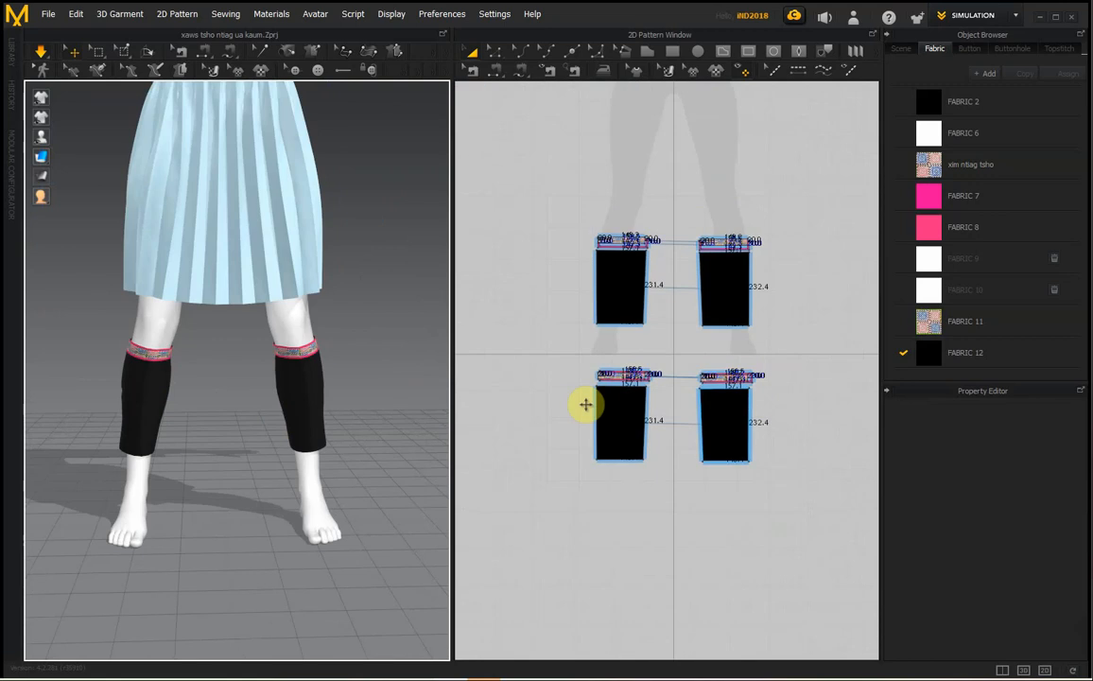
scroll(586, 403, "up", 4)
scroll(784, 420, "up", 1)
right_click_drag(783, 420, 676, 447)
middle_click_drag(676, 446, 674, 447)
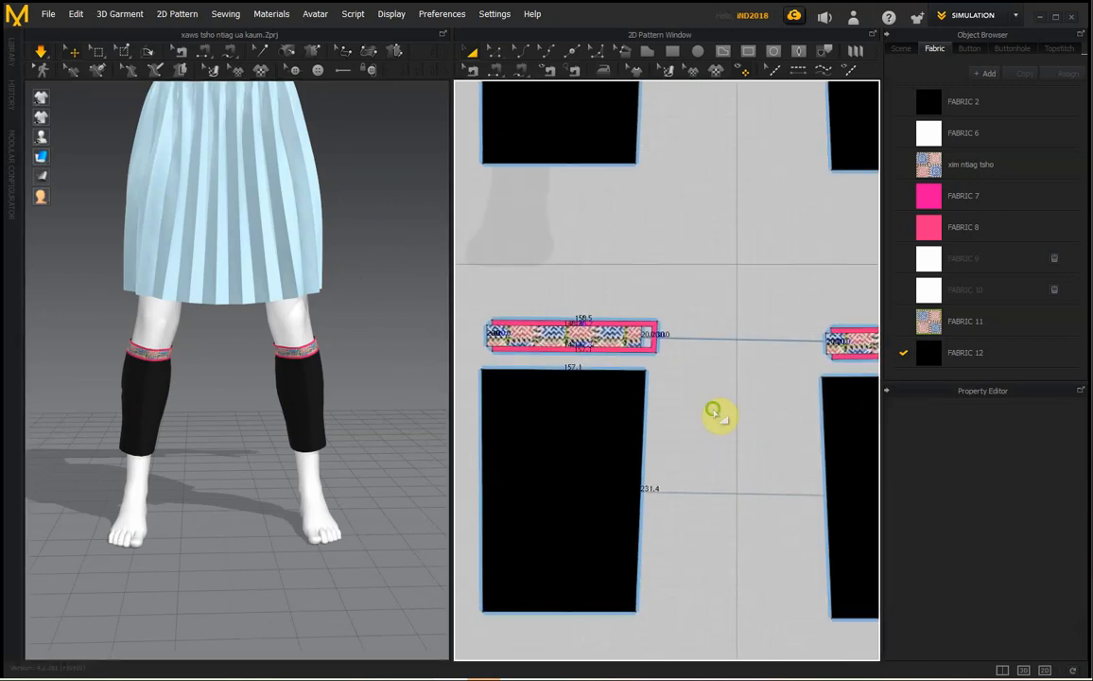
middle_click_drag(721, 404, 742, 655)
middle_click_drag(713, 355, 702, 492)
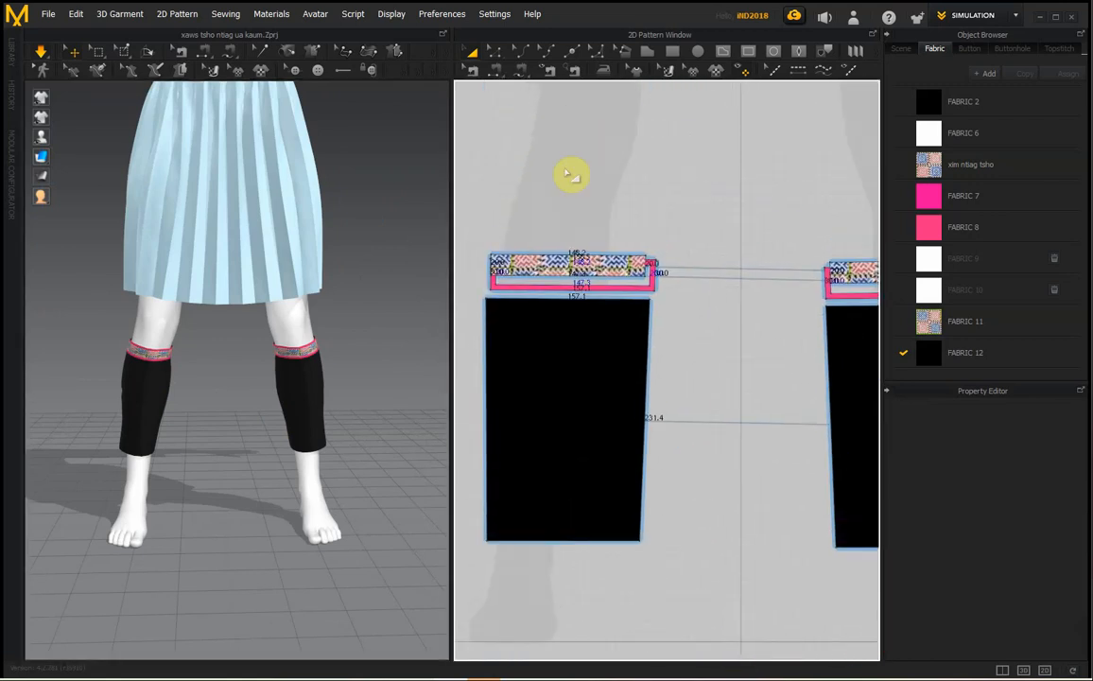
left_click(498, 53)
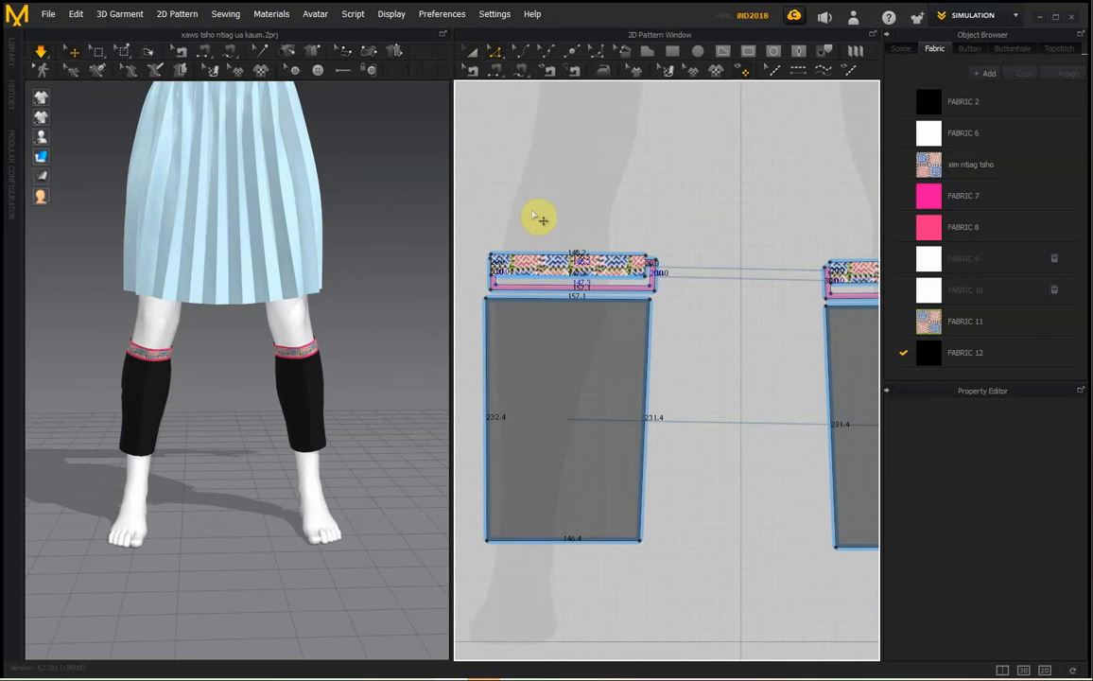
left_click(574, 52)
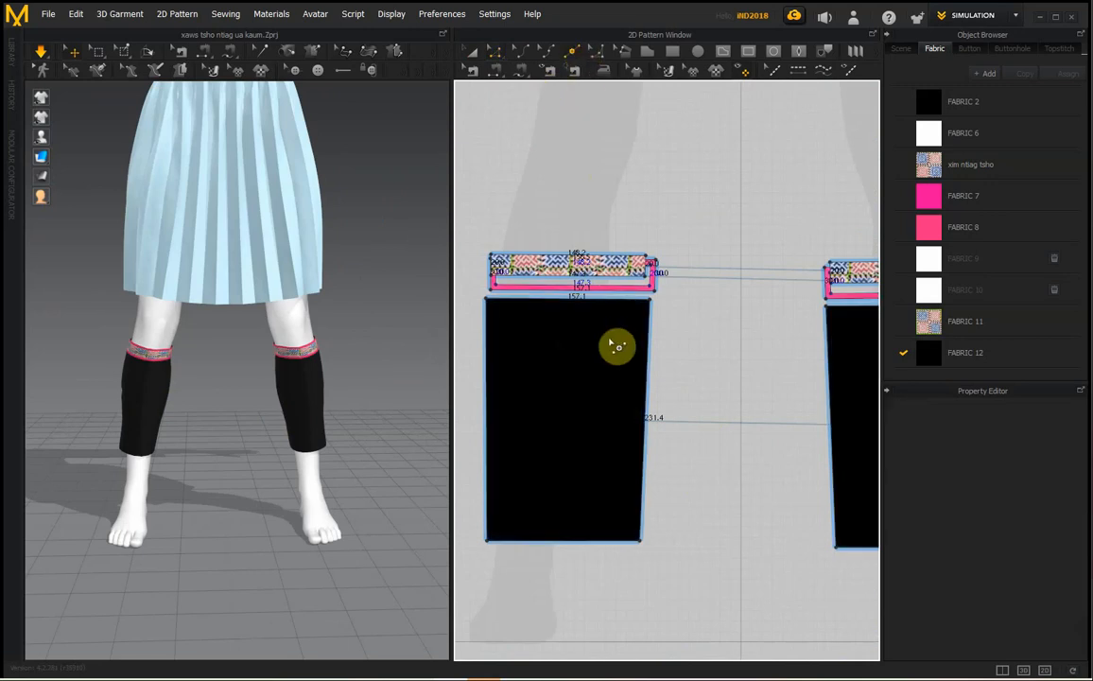
left_click(577, 307)
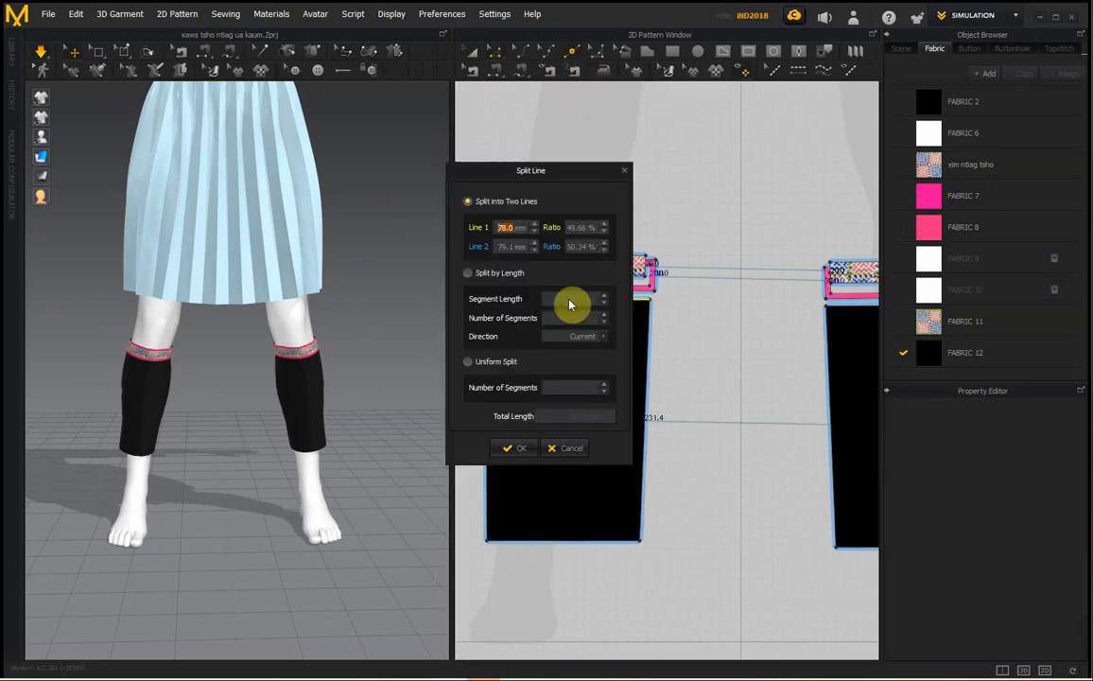
left_click(477, 362)
left_click(519, 450)
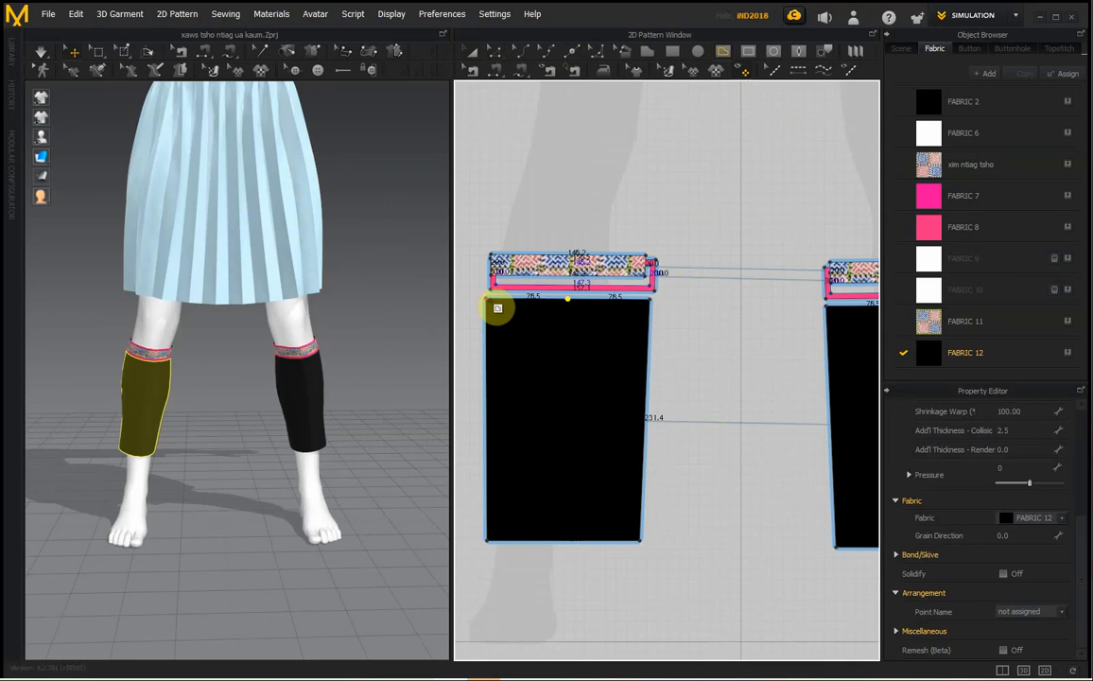
- Draw a V-shaped internal line on the left front wrap panel, joining its top corners through a centred point about 86 mm down
left_click(492, 308)
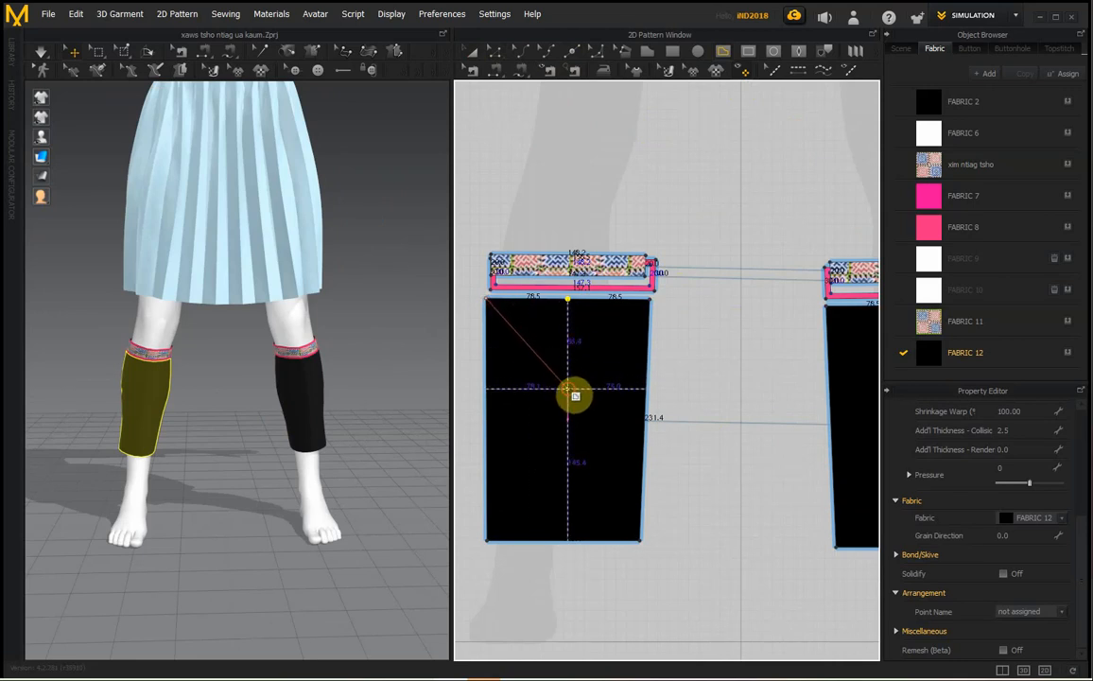
left_click(567, 387)
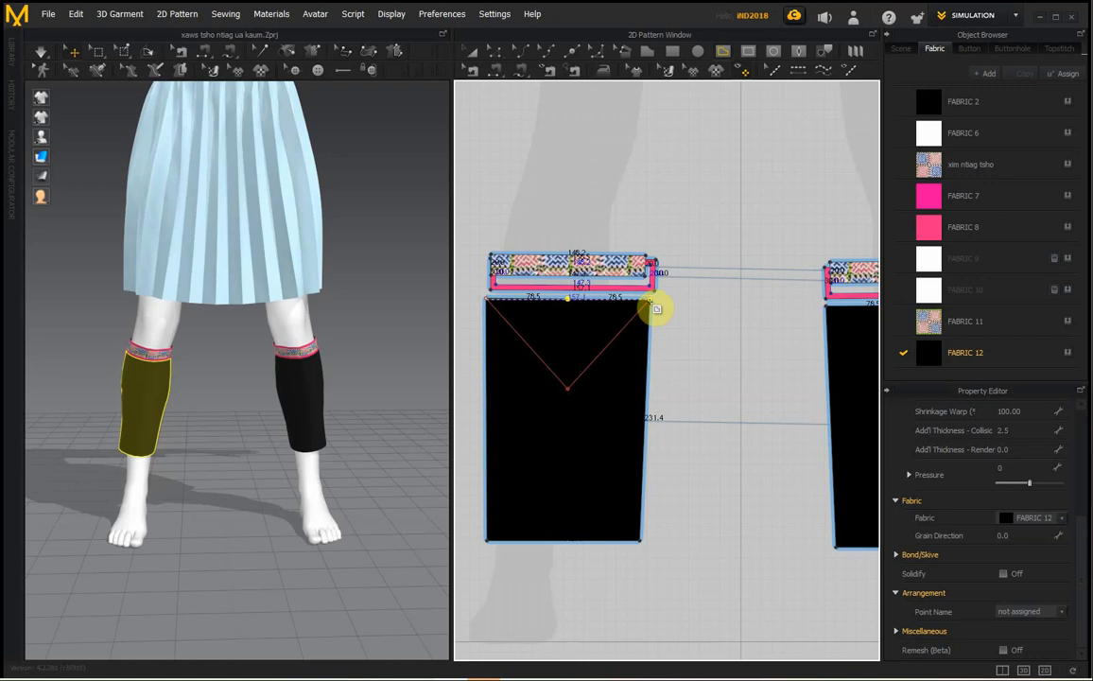
left_click(651, 302)
left_click(474, 52)
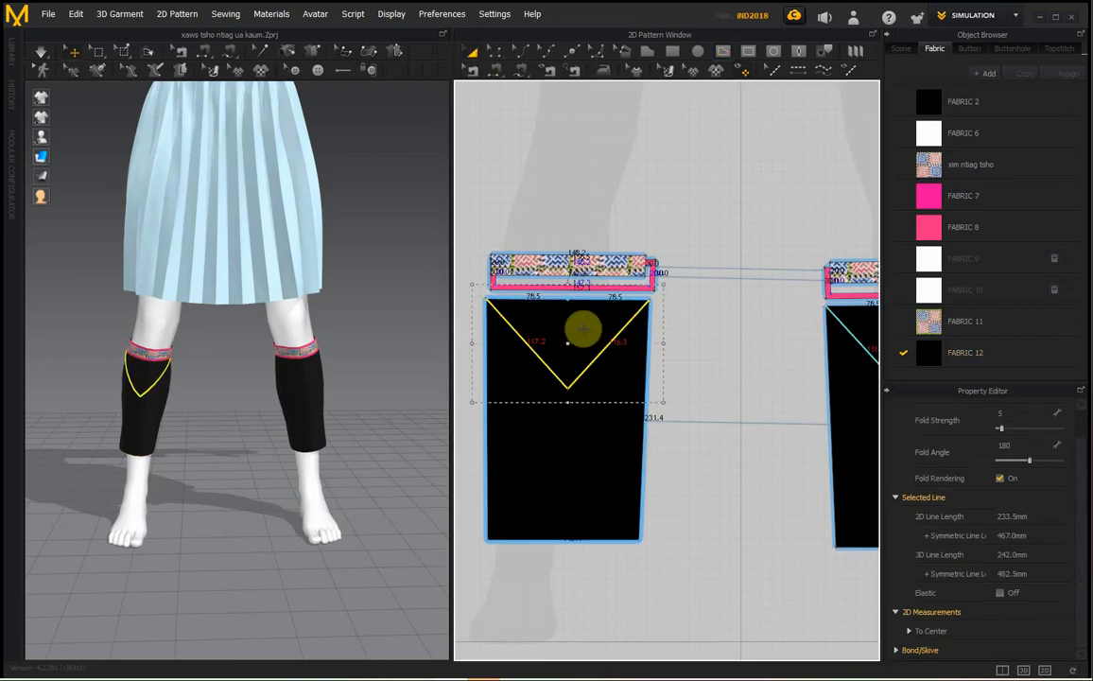
- Cut and sew the left front wrap panel along the V-shaped internal line
scroll(587, 376, "down", 3)
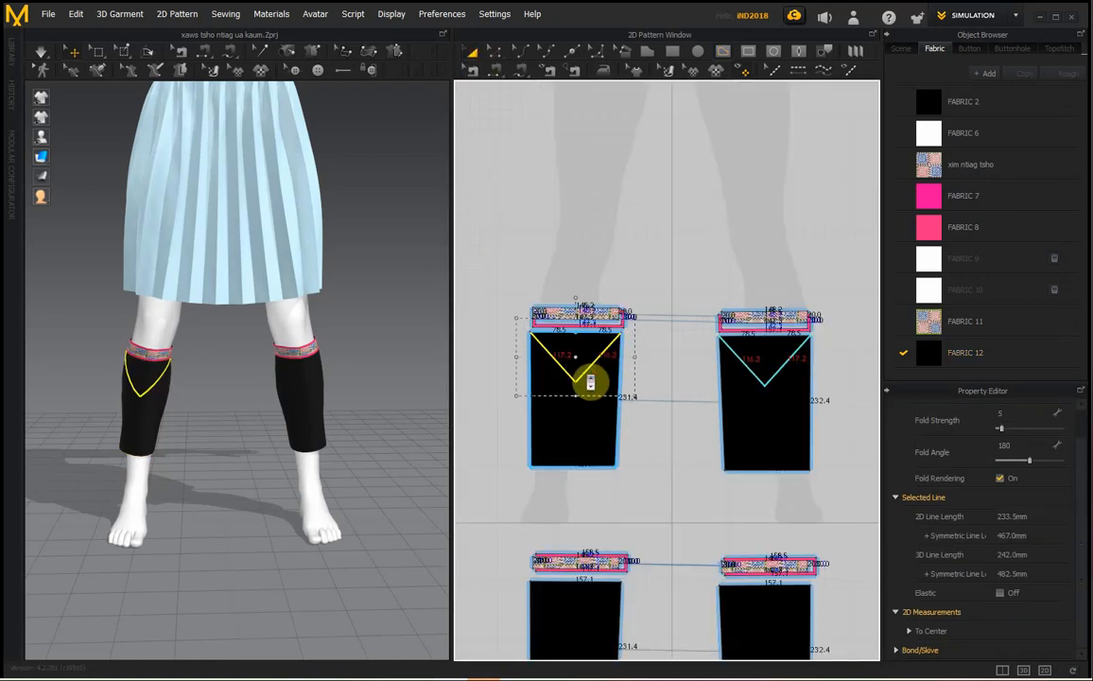
scroll(590, 382, "up", 3)
right_click(586, 371)
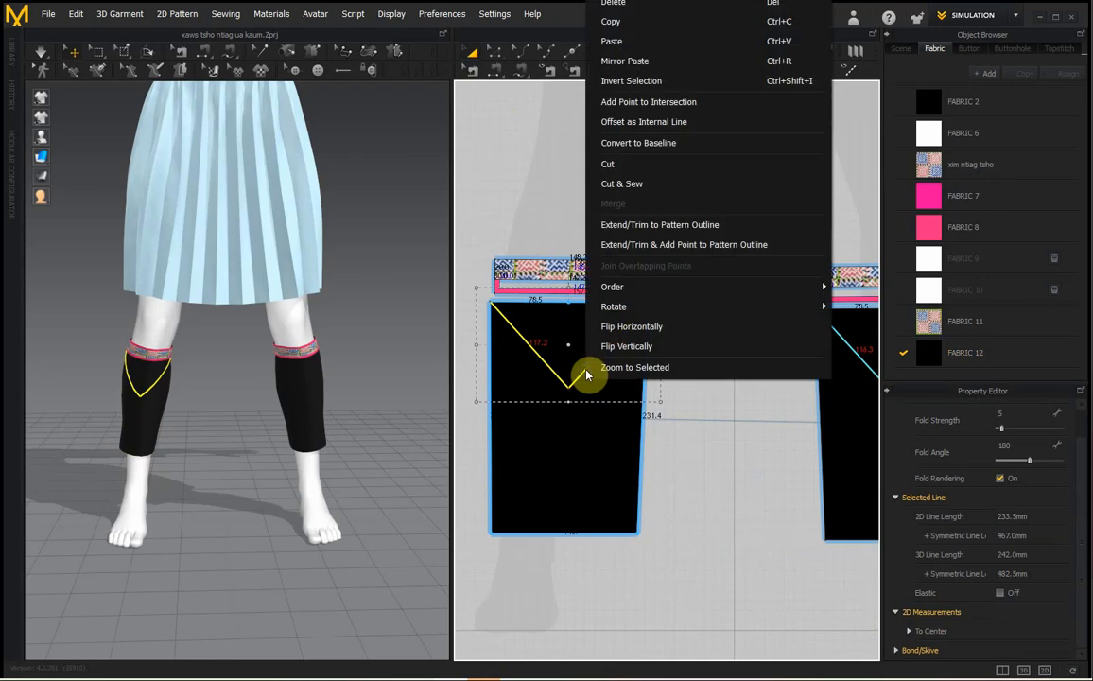
left_click(655, 192)
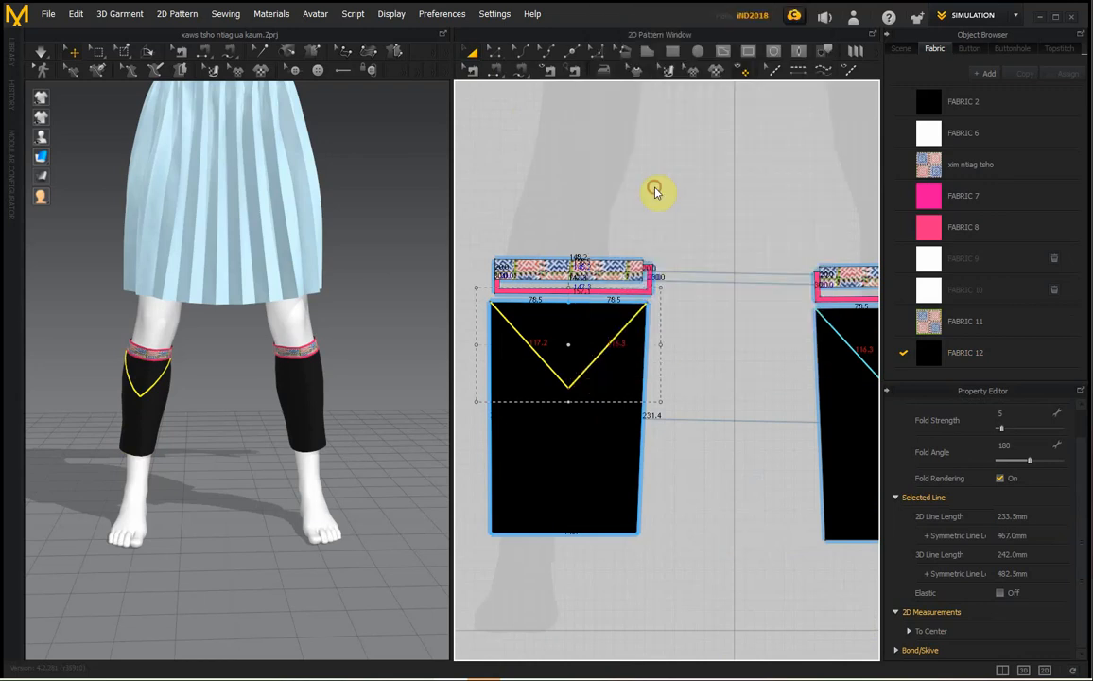
- Select both front triangular pieces and offset their outlines inward as internal lines at a distance of 5 mm
left_click(572, 333)
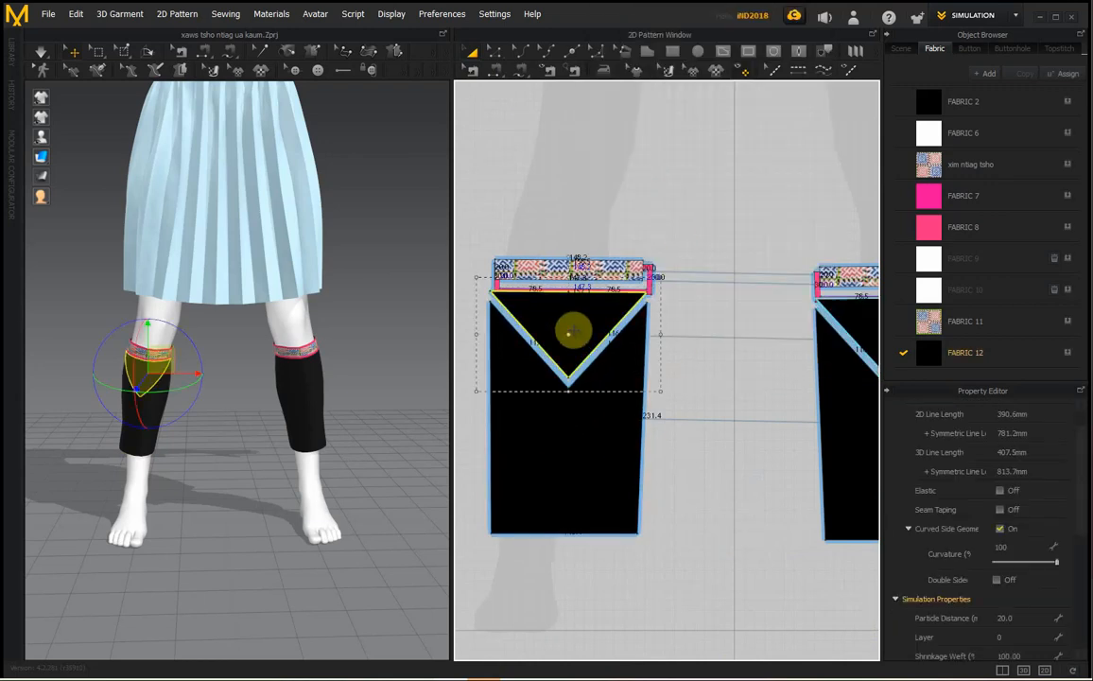
scroll(572, 333, "down", 2)
left_click(772, 326, "shift")
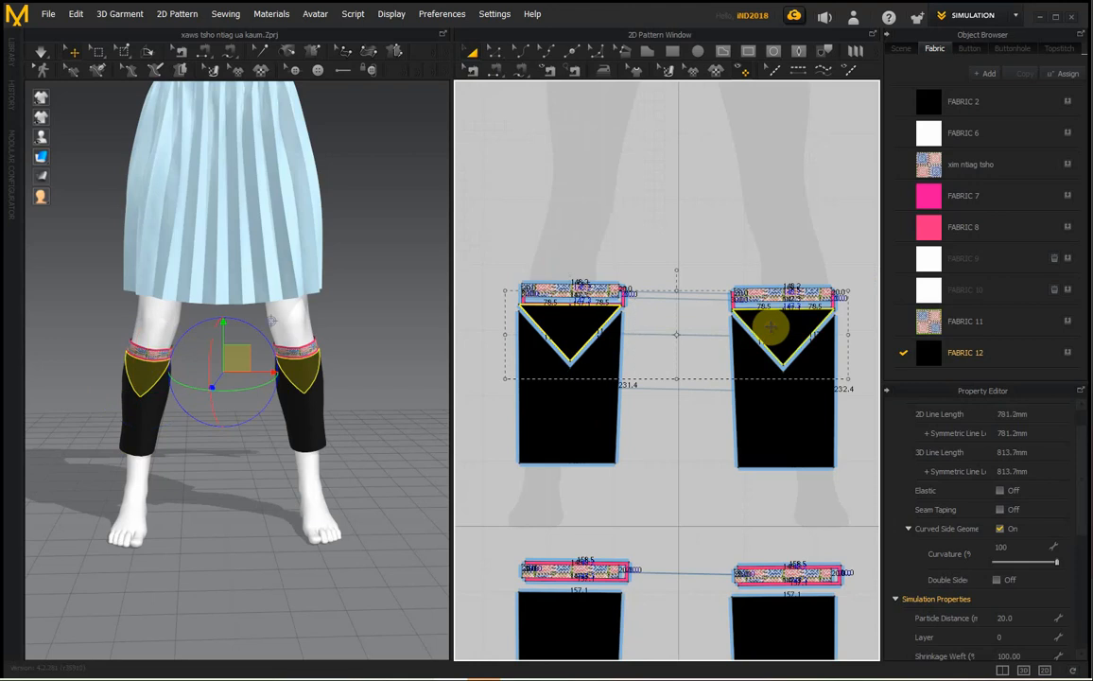
right_click(781, 329)
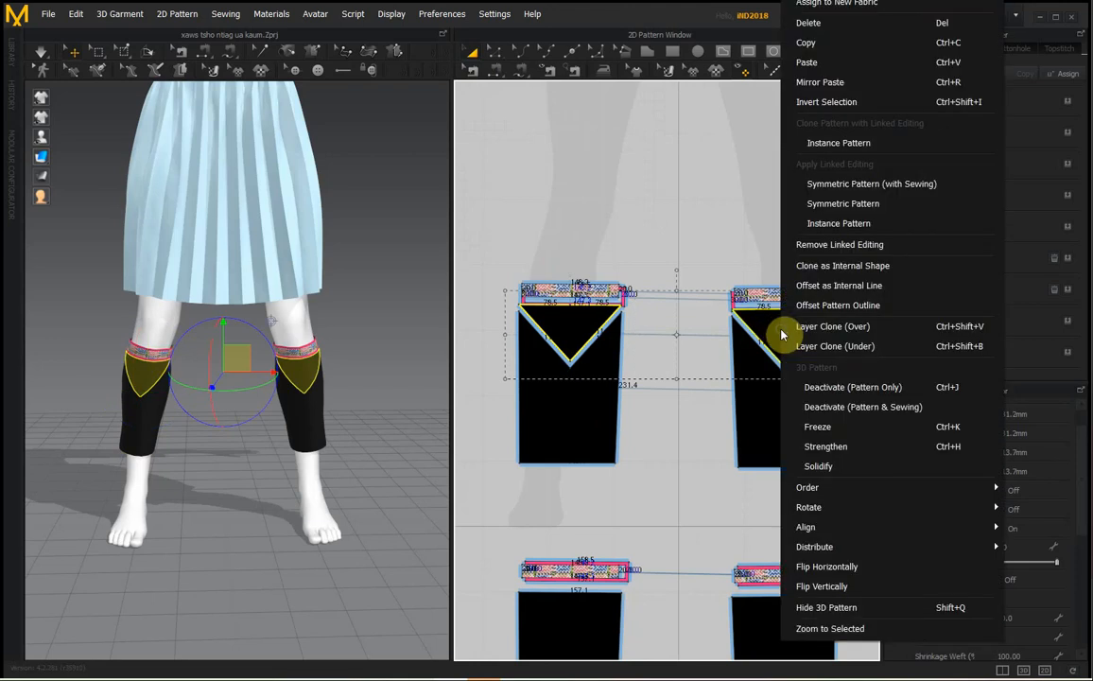
left_click(861, 285)
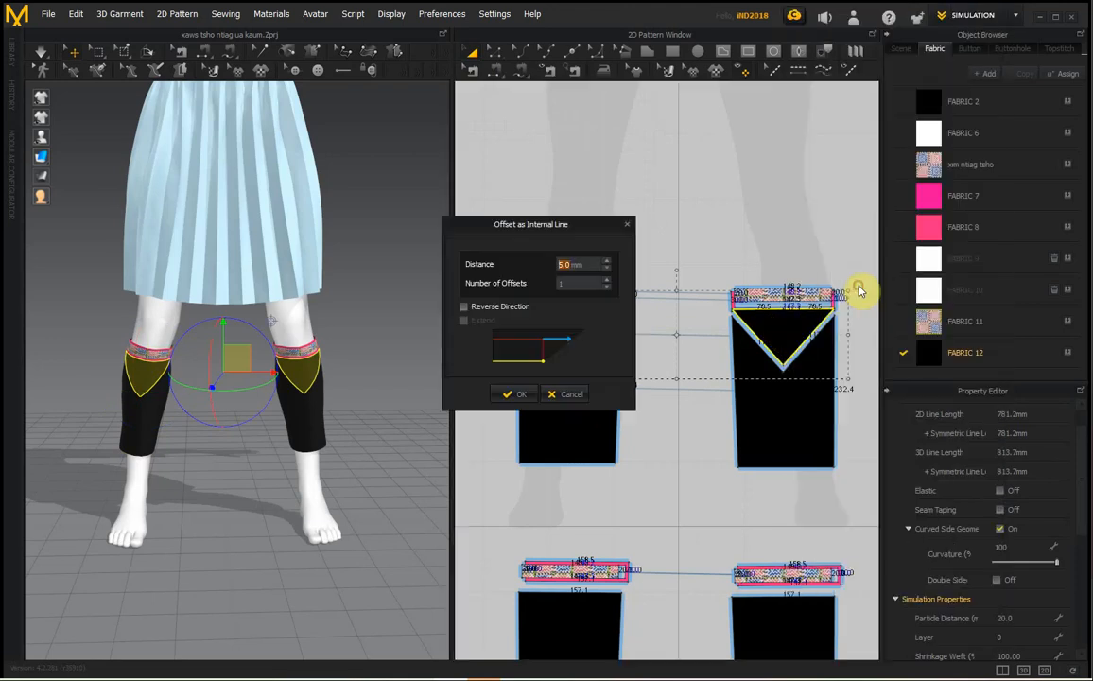
left_click(525, 396)
- Cut and sew the left front triangular piece along its inner offset outline to separate a border frame
left_click(586, 342)
scroll(591, 346, "up", 4)
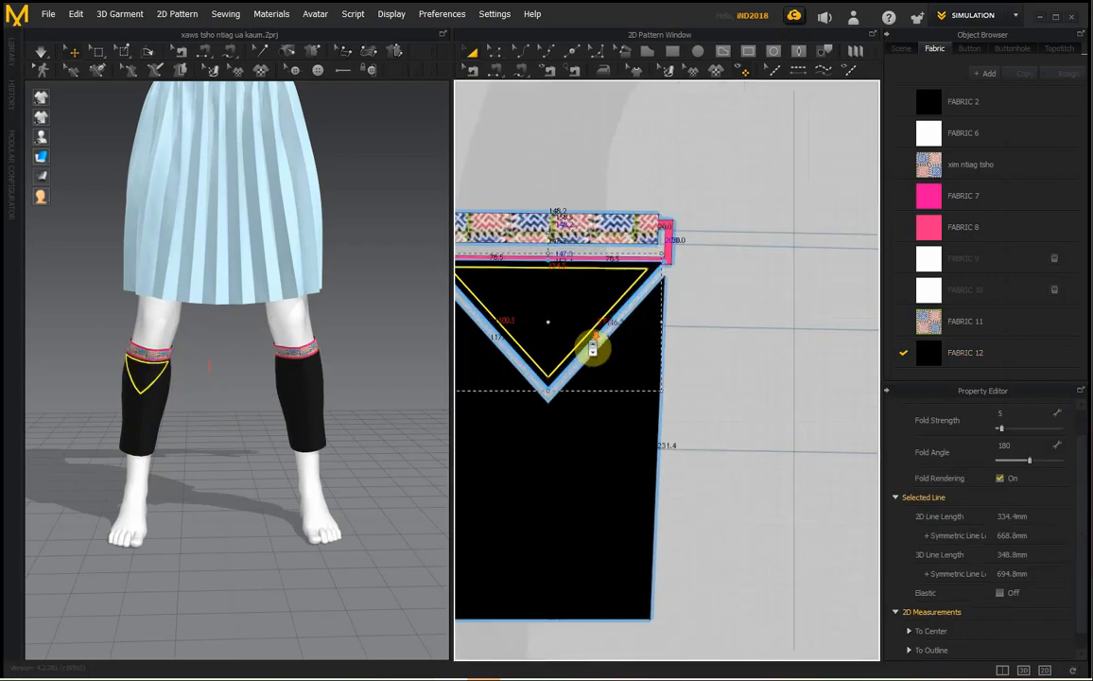
right_click(592, 349)
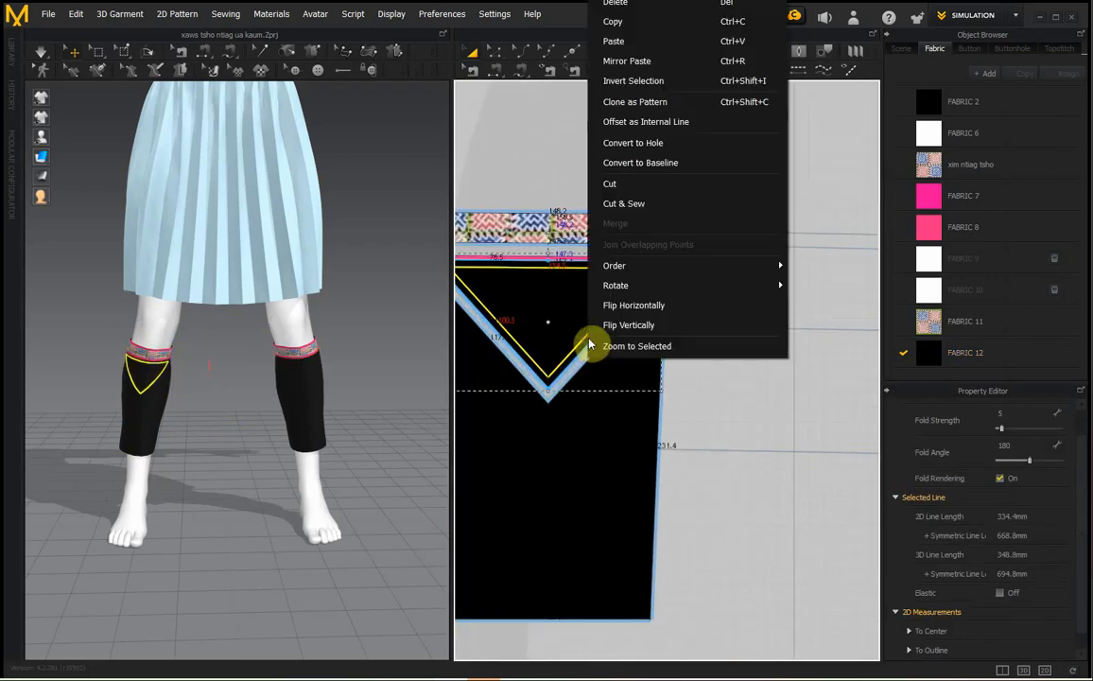
left_click(669, 203)
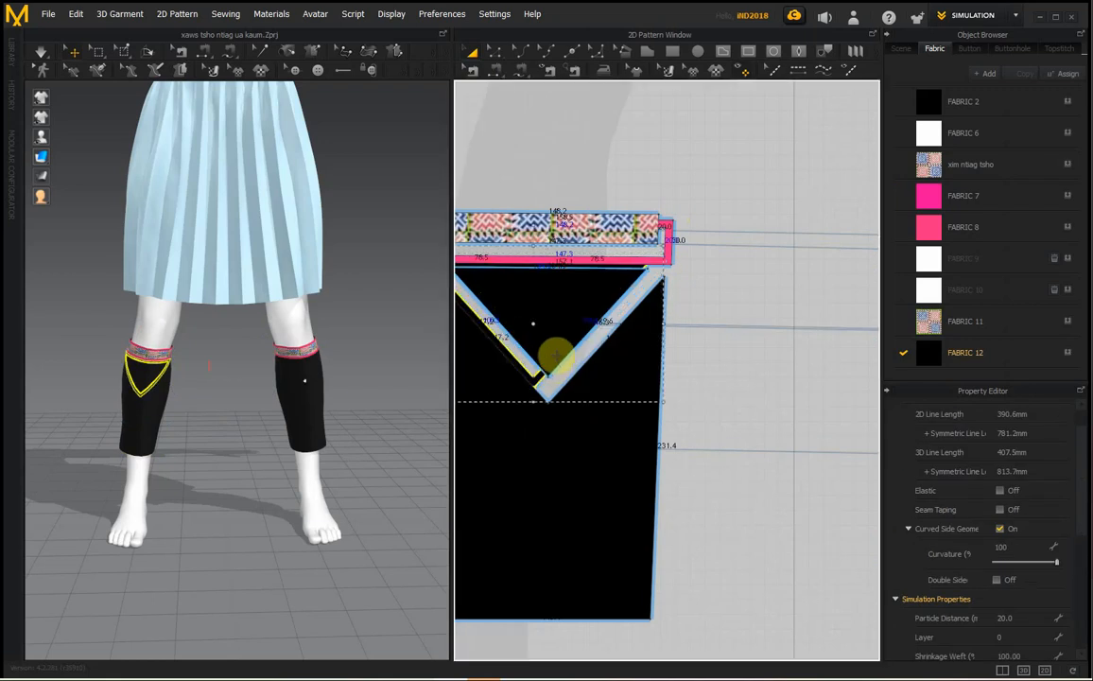
- Select the V-shaped border frames of both leg wraps and assign them FABRIC 8
left_click(716, 382)
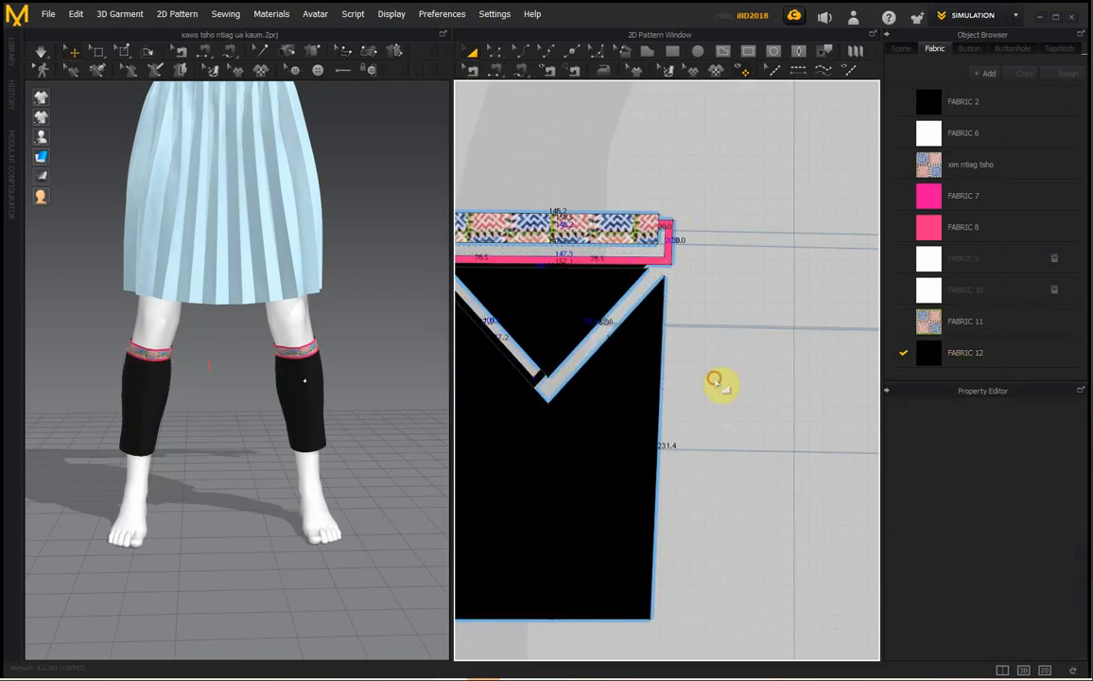
scroll(542, 383, "up", 3)
left_click(537, 382)
scroll(535, 382, "down", 3)
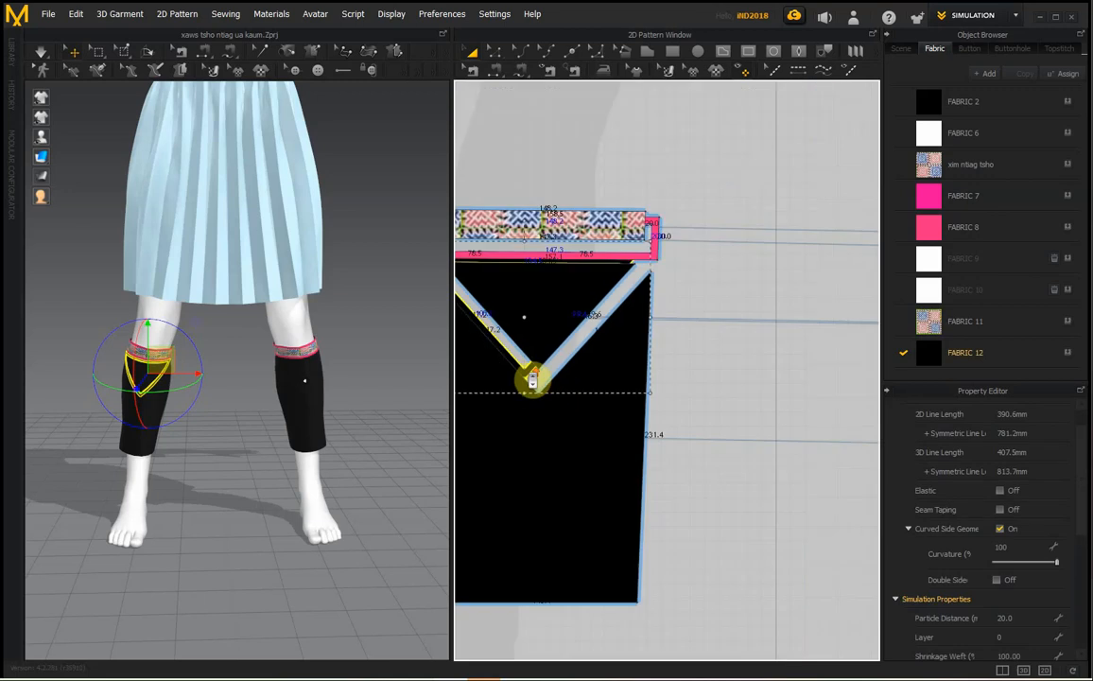
scroll(532, 380, "down", 3)
scroll(706, 354, "up", 3)
scroll(686, 369, "up", 2)
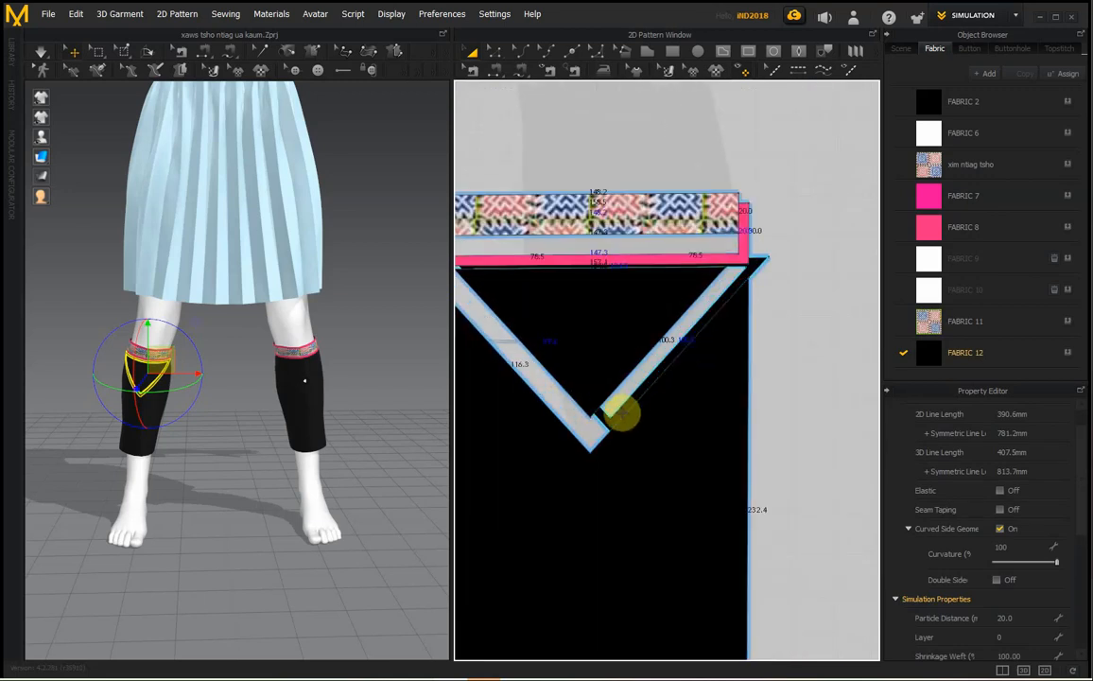
scroll(621, 410, "up", 2)
left_click(596, 419)
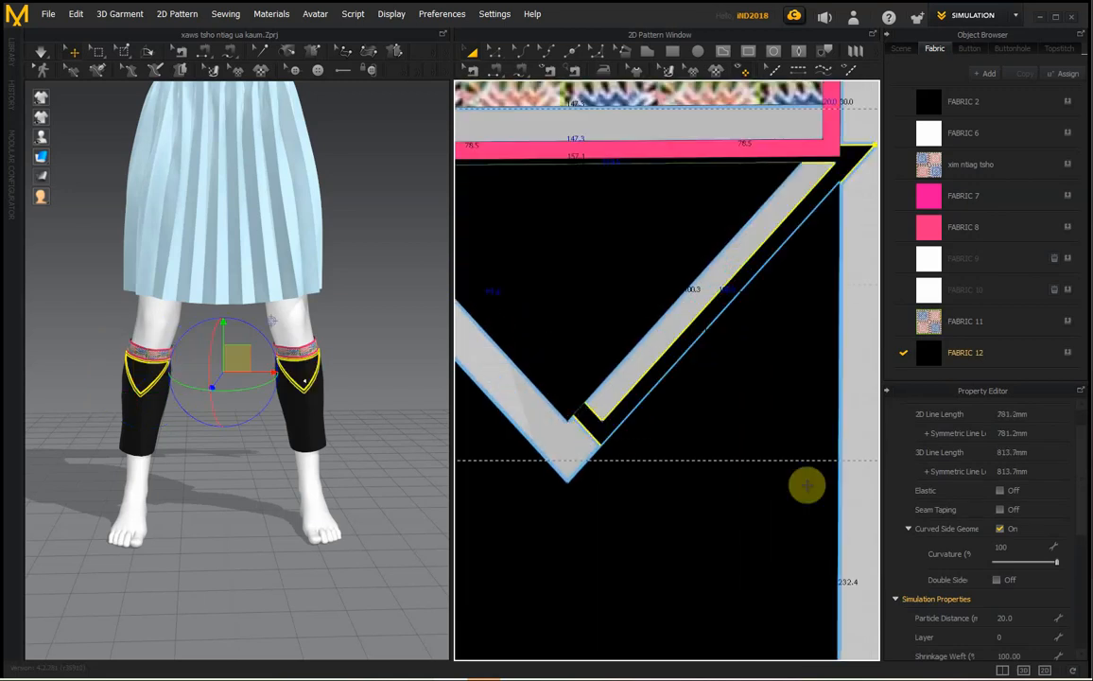
scroll(1022, 553, "down", 3)
scroll(1041, 558, "down", 2)
left_click(1053, 538)
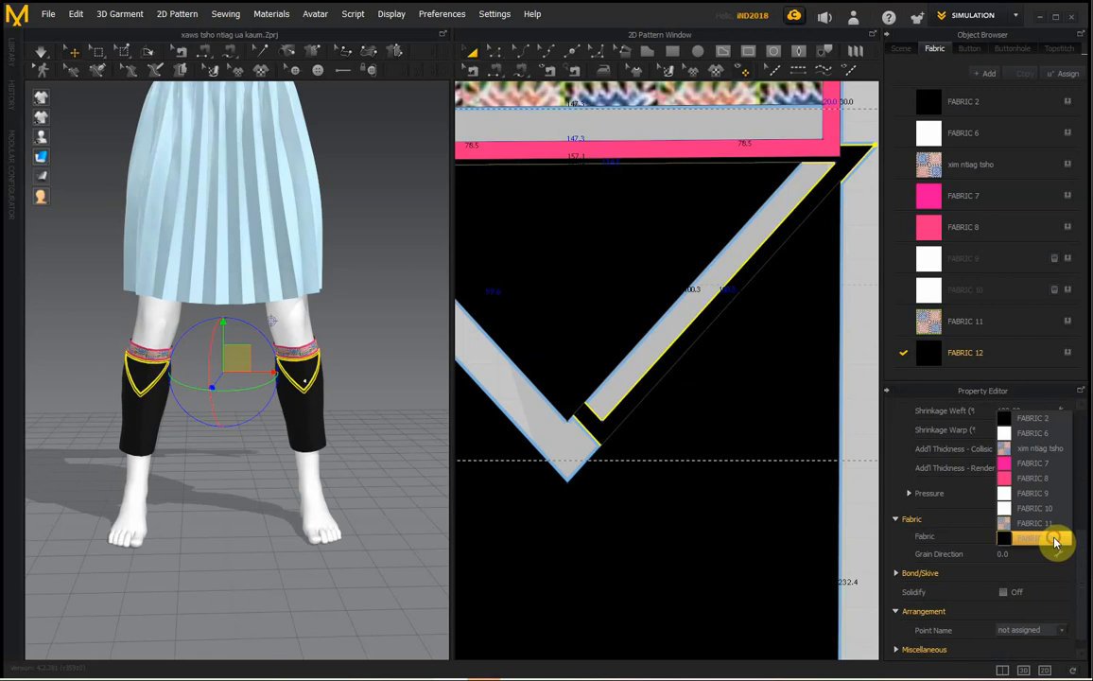
left_click(1031, 482)
- Select the inner triangles of both front leg wraps and assign them the fabric xim ntiag tsho
scroll(663, 406, "down", 6)
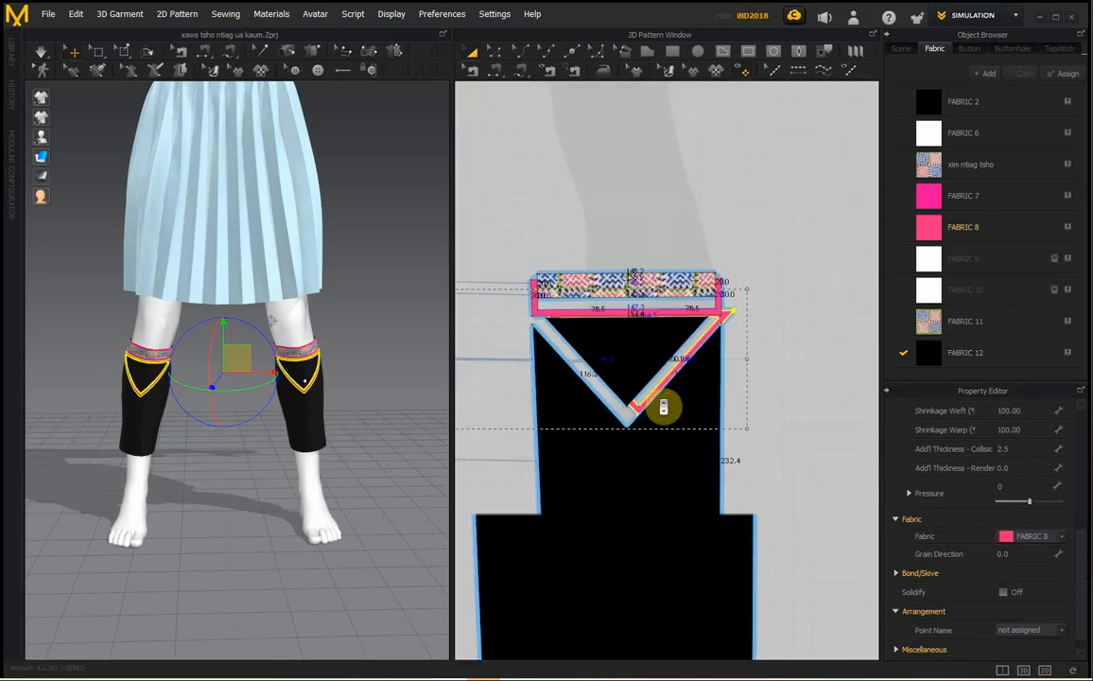
left_click(646, 380)
scroll(792, 416, "down", 1)
scroll(794, 417, "down", 1)
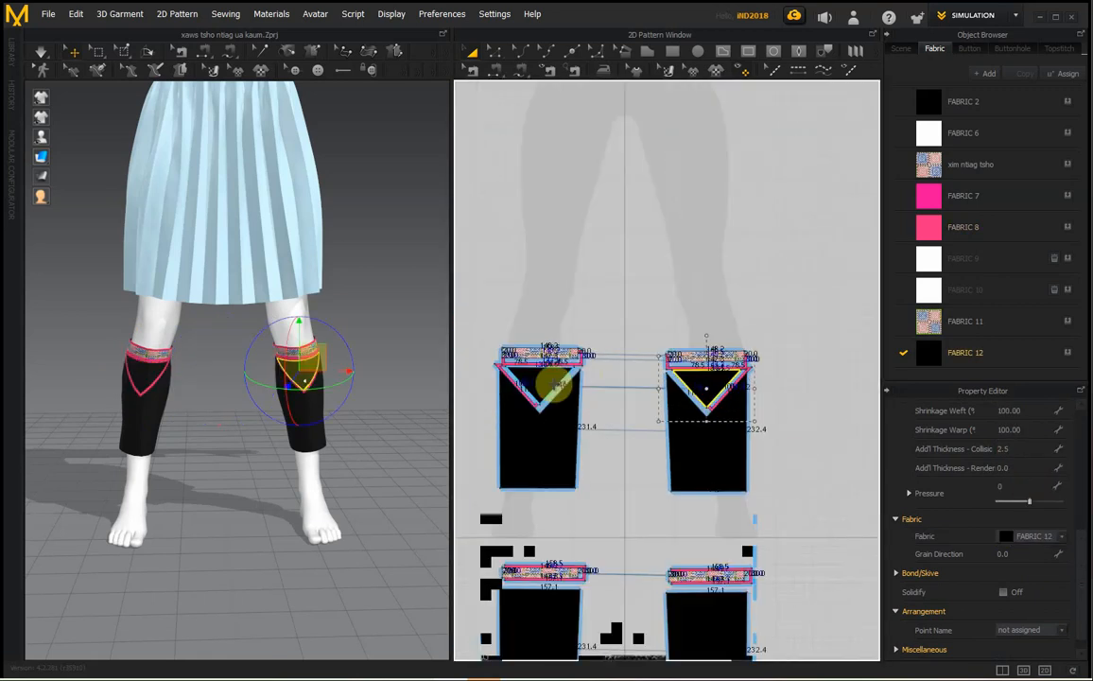
left_click(553, 383, "shift")
left_click(1061, 536)
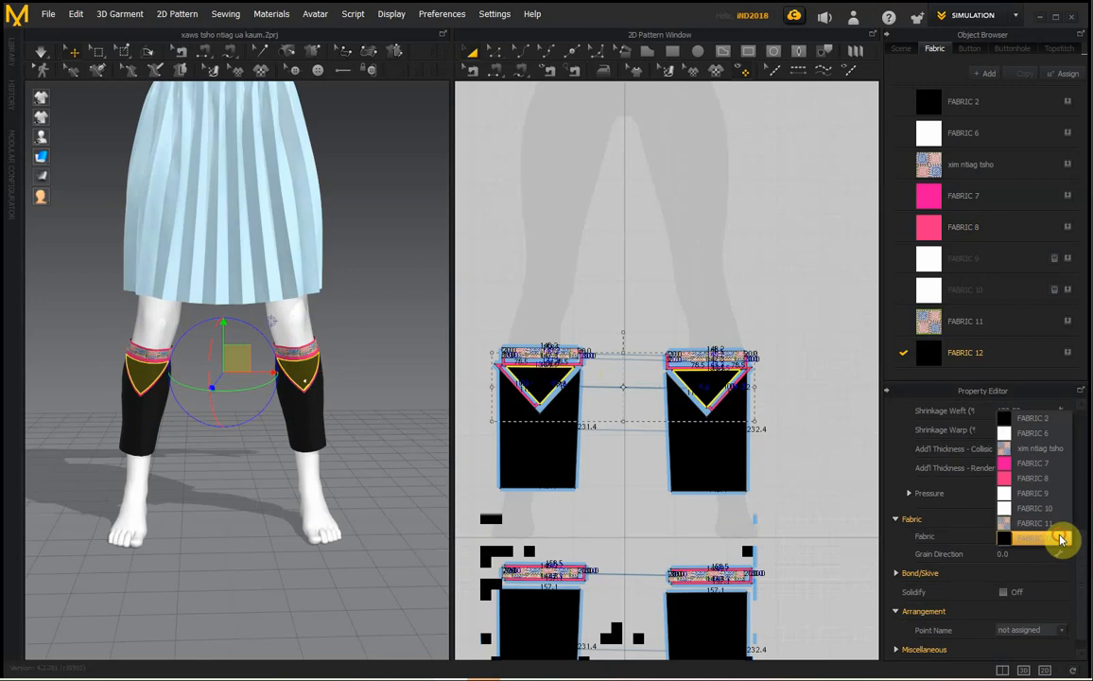
left_click(1040, 450)
left_click(814, 420)
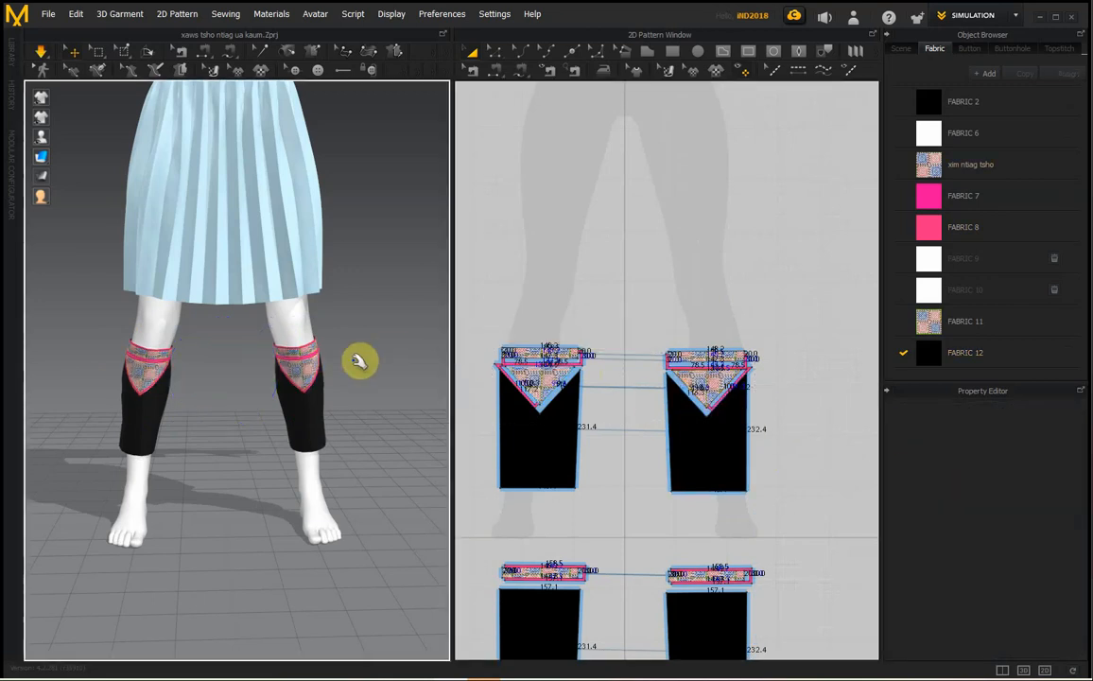
- Inspect the patterned V-shaped insets and top bands of the leg wraps on the avatar from several angles
right_click_drag(357, 360, 408, 383)
scroll(315, 434, "down", 3)
scroll(308, 386, "up", 3)
scroll(307, 386, "up", 3)
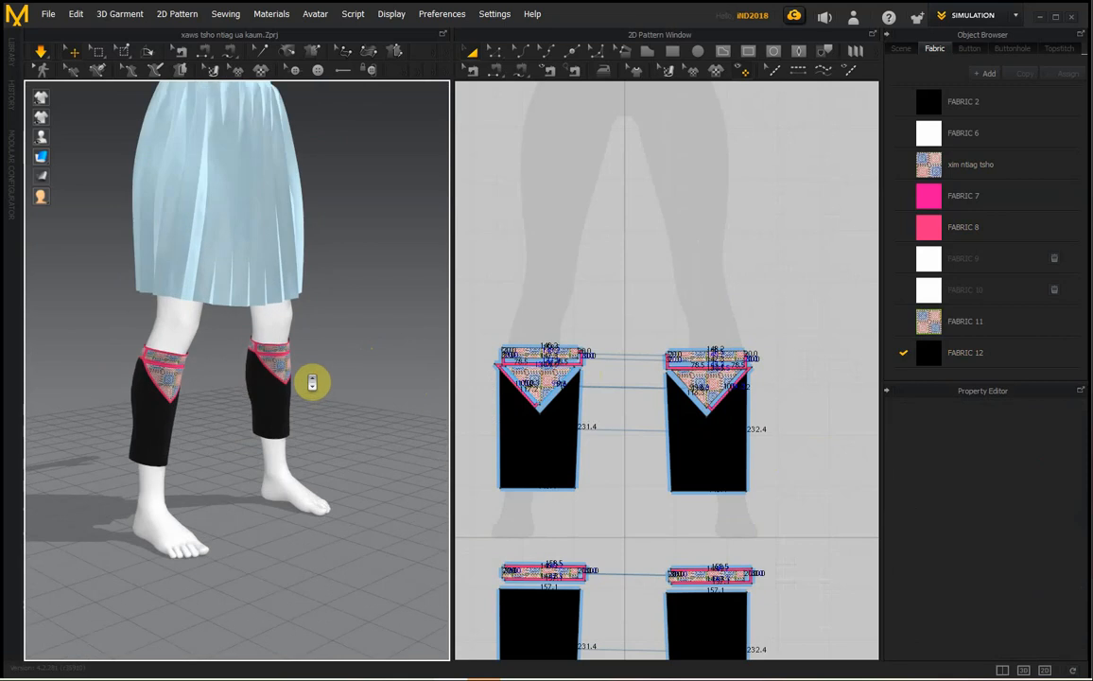
right_click_drag(313, 381, 266, 355)
scroll(265, 362, "down", 6)
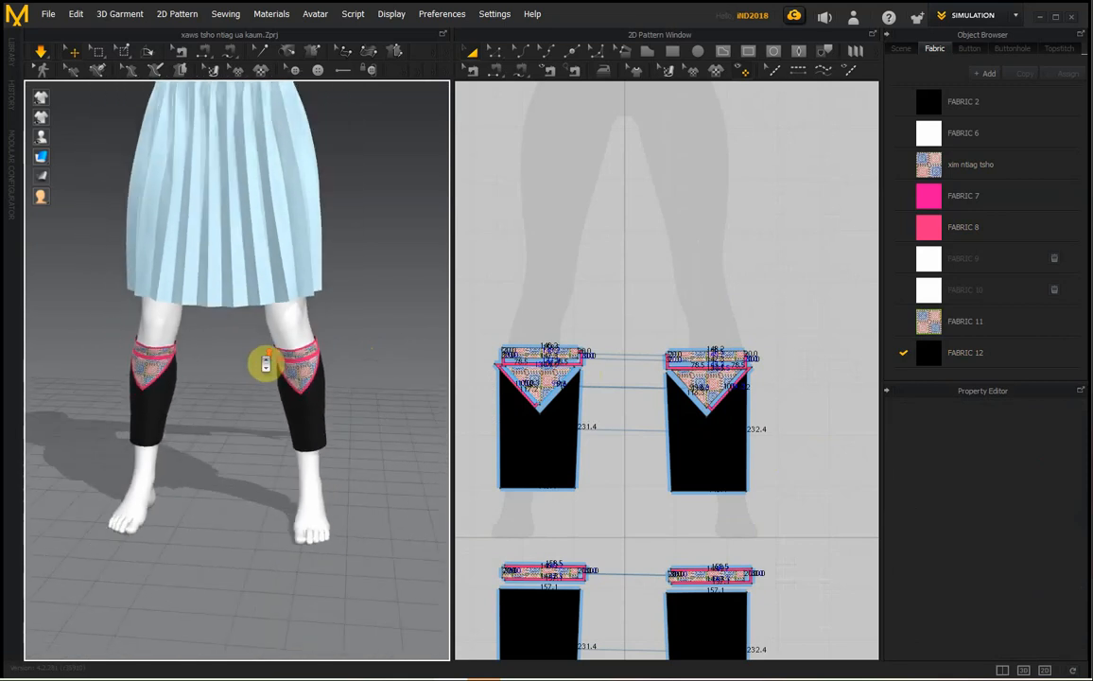
- Select all the jacket and pleated skirt patterns and unfreeze them
scroll(635, 305, "down", 6)
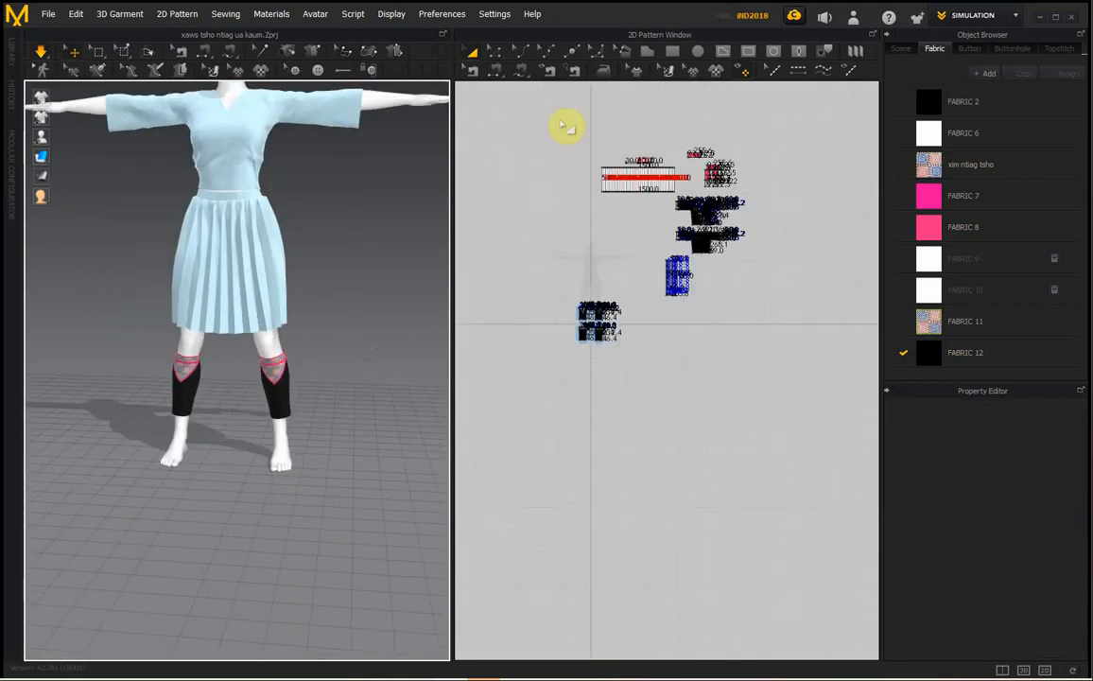
left_click_drag(558, 118, 784, 324)
left_click_drag(809, 282, 806, 281)
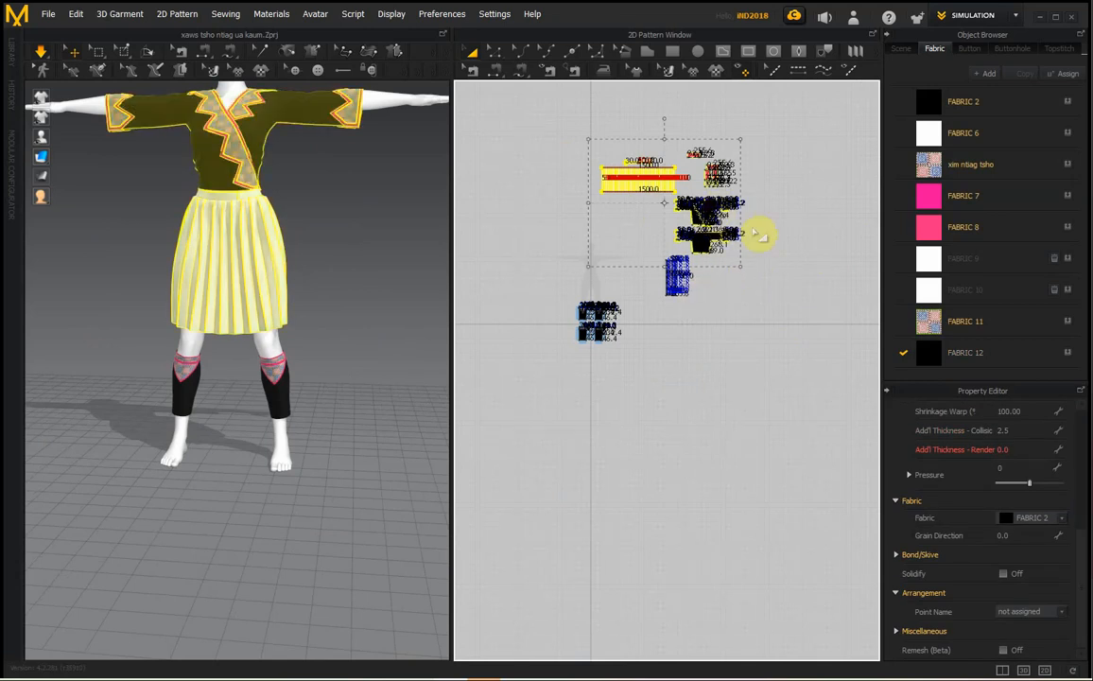
scroll(756, 236, "up", 3)
left_click(645, 328)
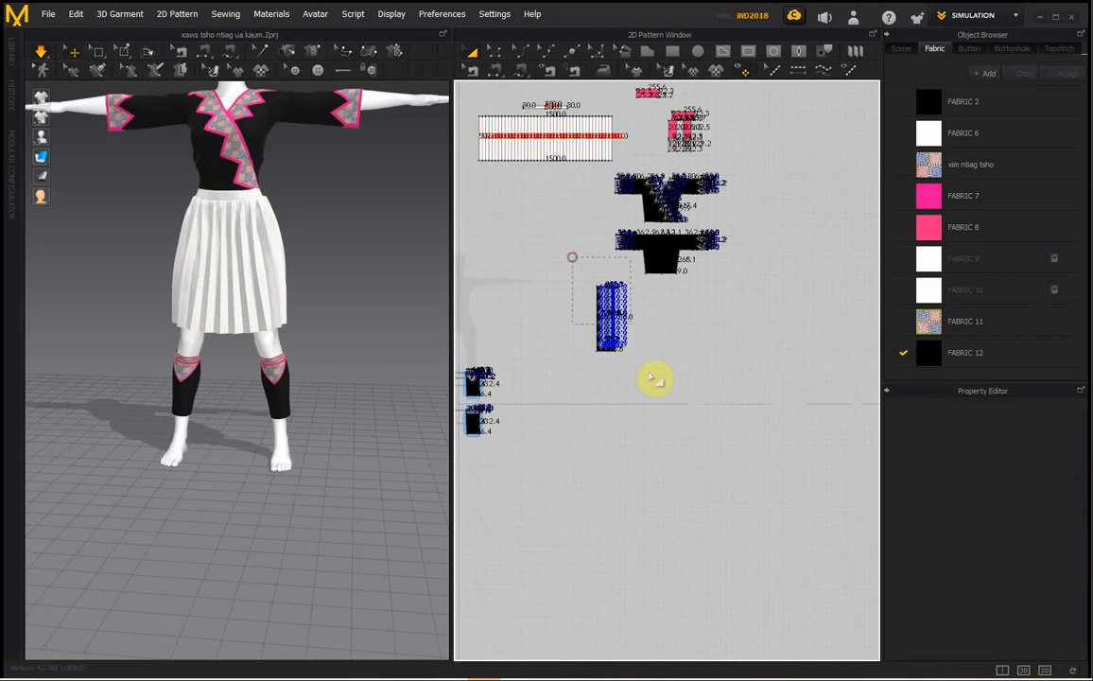
- Show the long front apron's patterns on the avatar in 3D and unfreeze them
left_click_drag(650, 416, 650, 415)
right_click(636, 326)
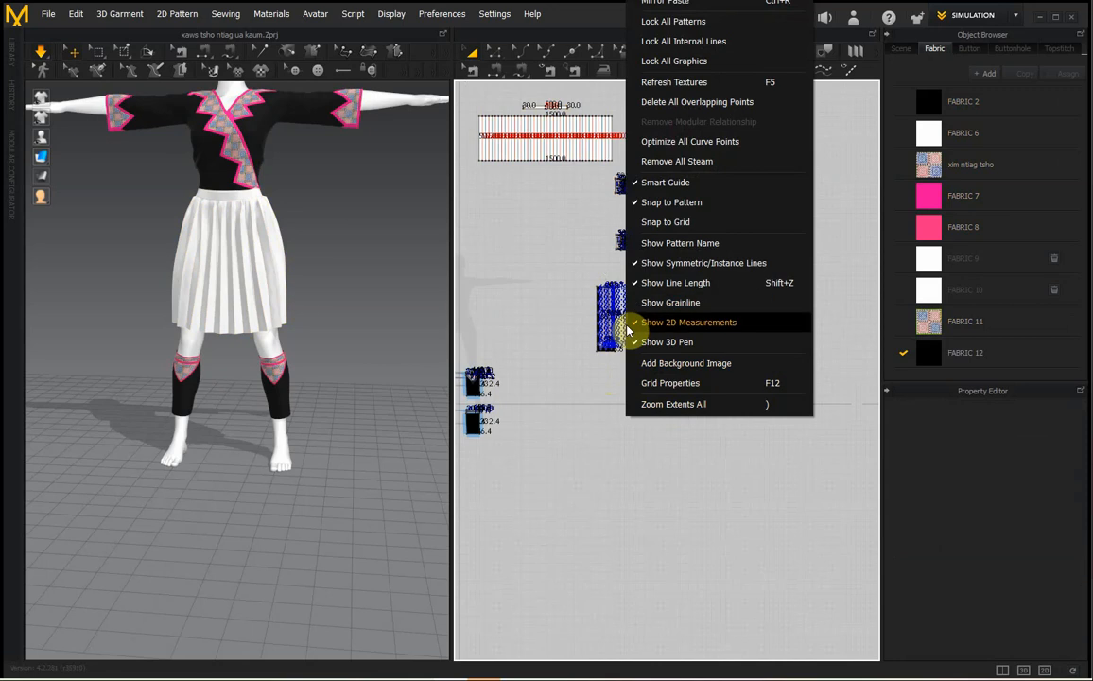
left_click(592, 362)
left_click_drag(631, 377, 634, 383)
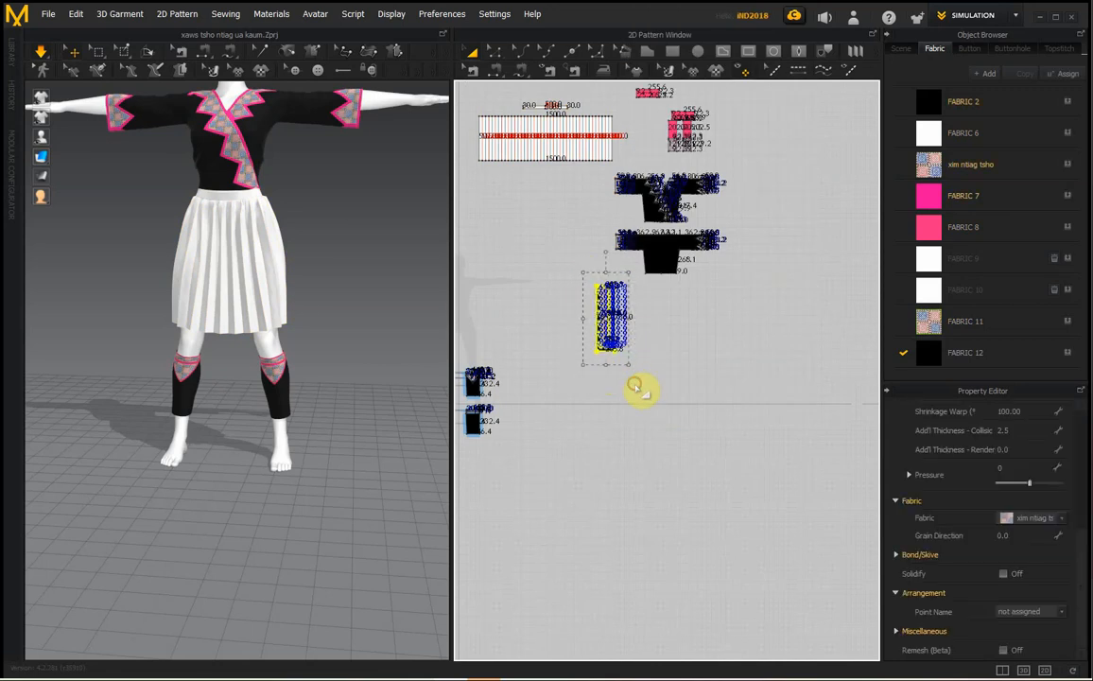
right_click(610, 320)
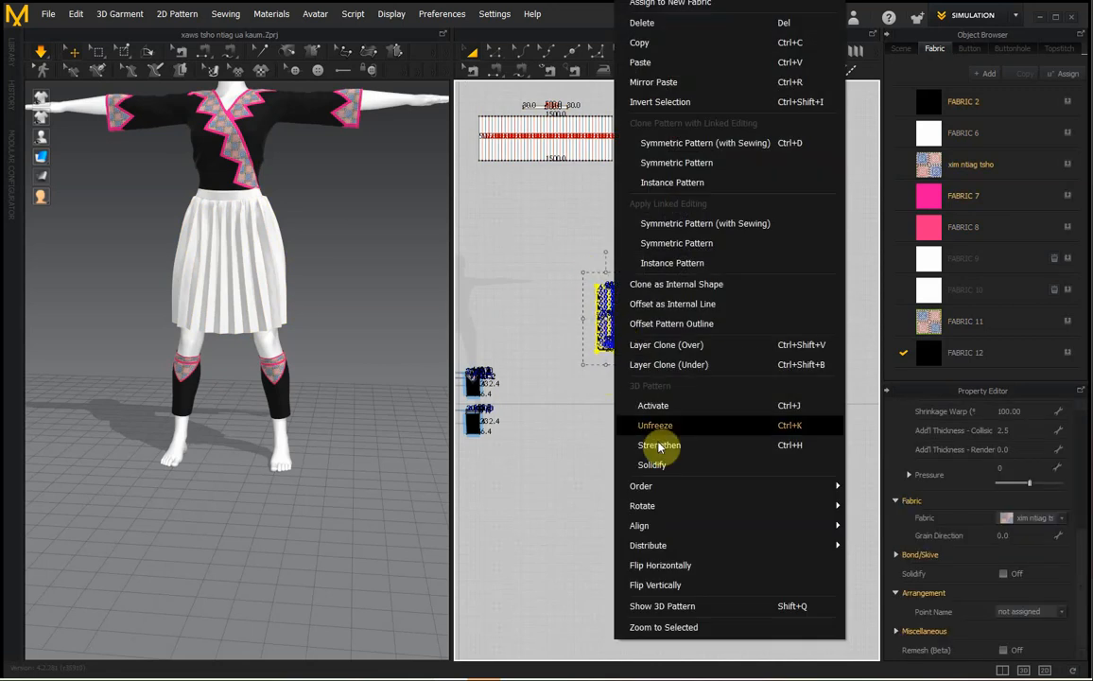
left_click(705, 605)
left_click(667, 486)
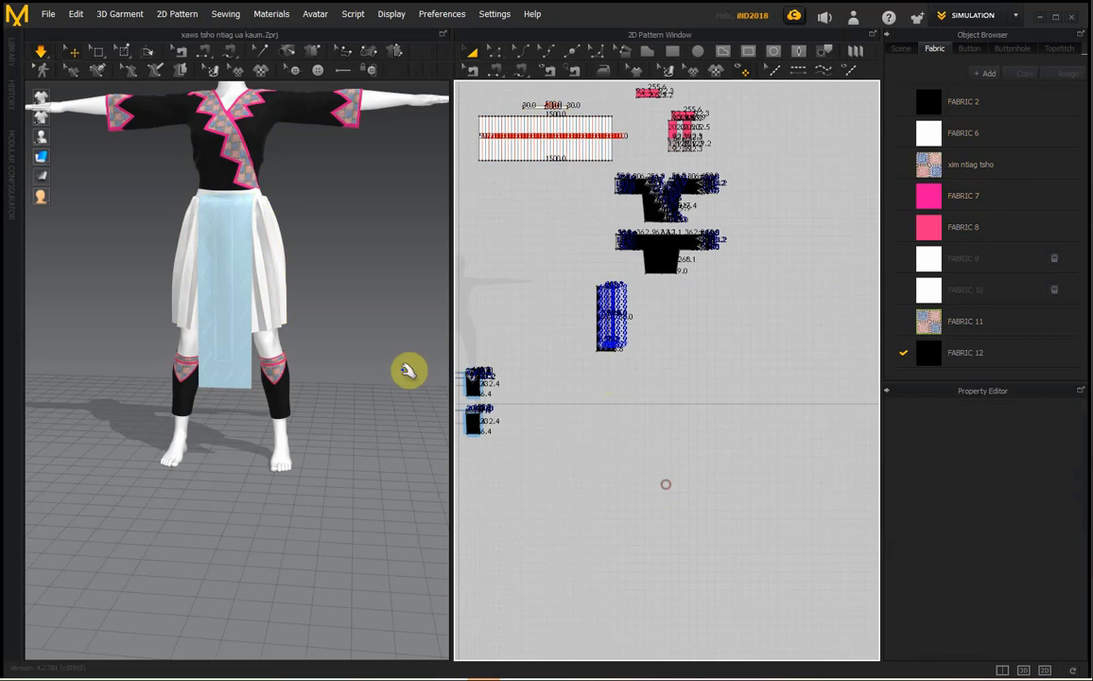
left_click_drag(647, 390, 651, 398)
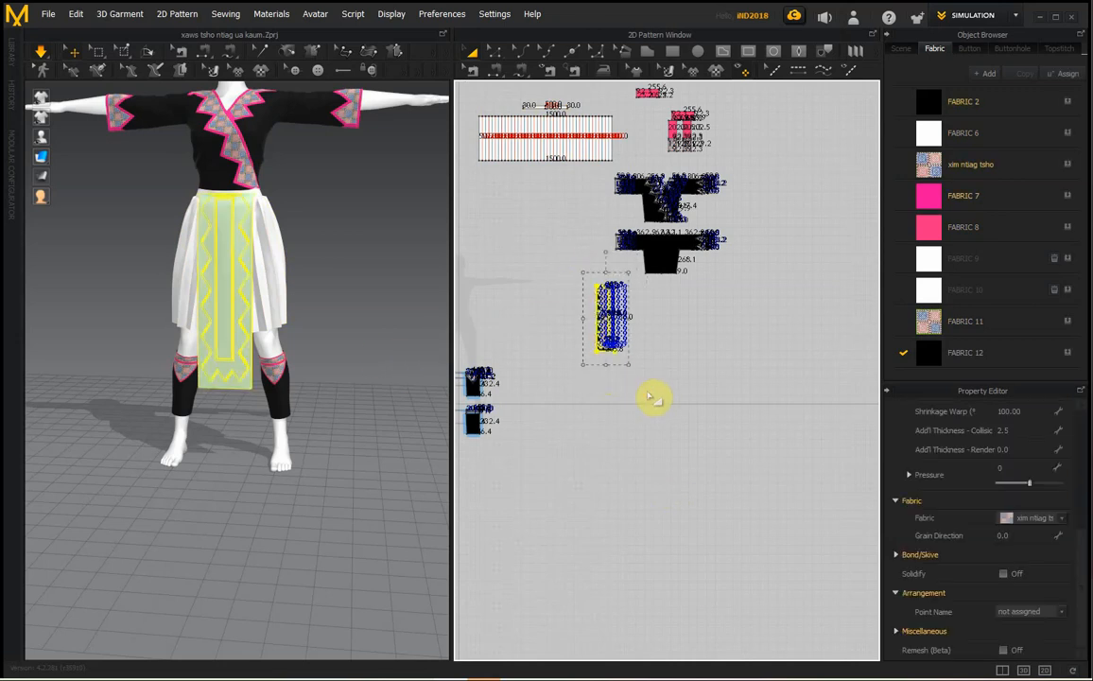
left_click(405, 308)
- Select all the pink waist sash patterns and show them on the avatar in 3D
scroll(749, 176, "up", 3)
middle_click_drag(742, 152, 689, 320)
scroll(680, 293, "down", 3)
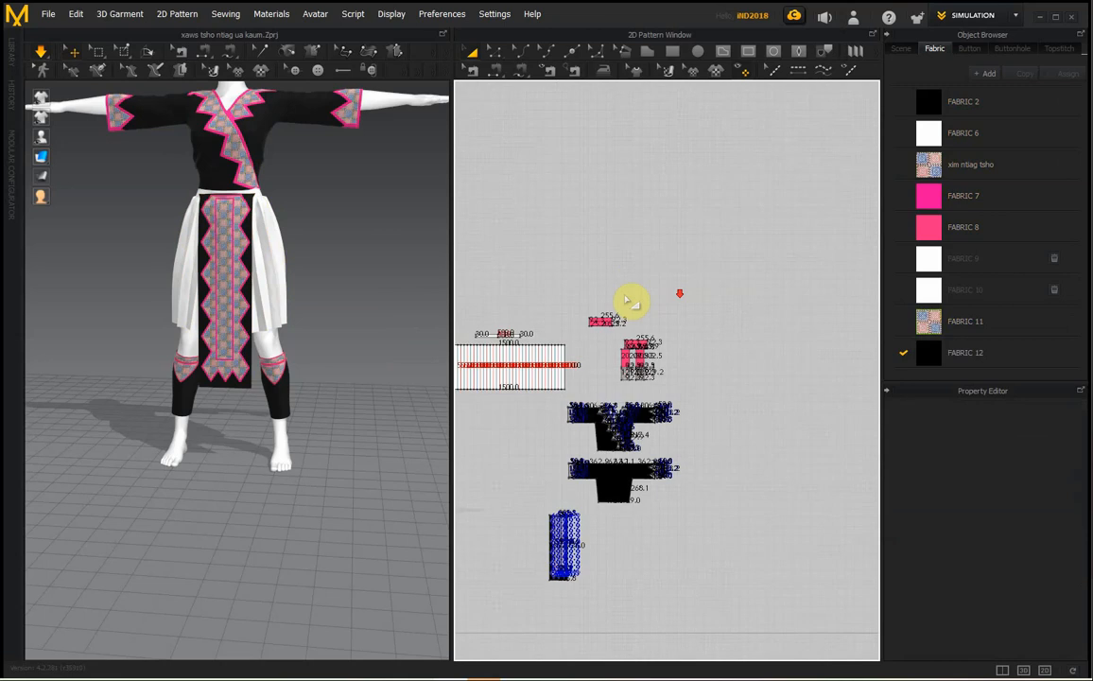
left_click_drag(677, 388, 667, 387)
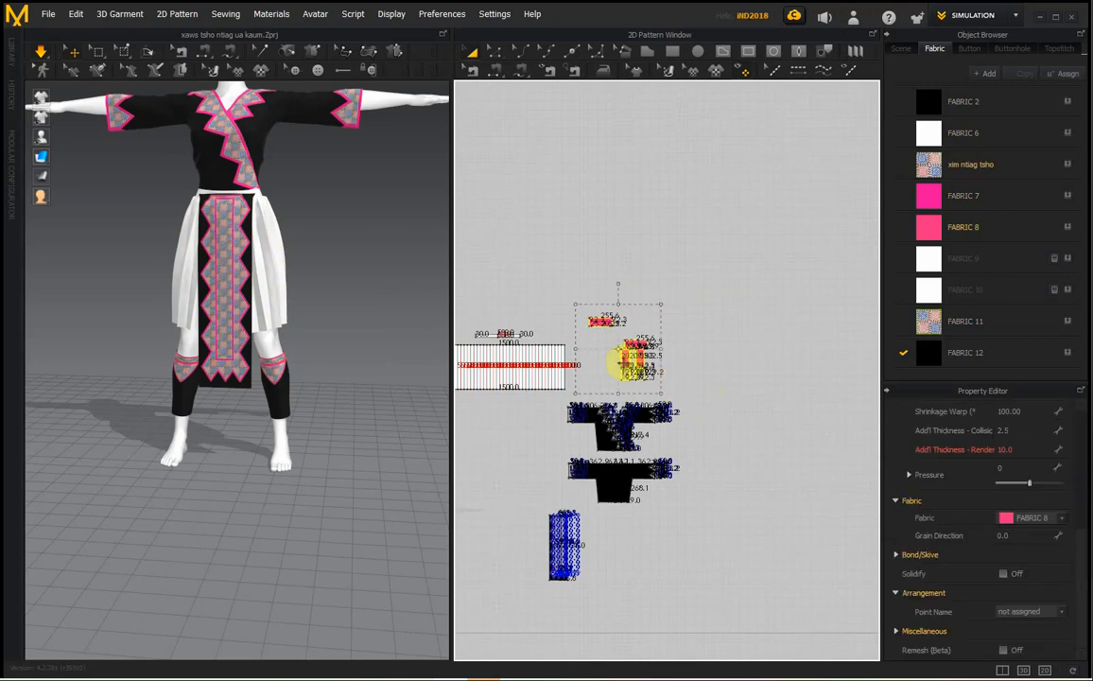
right_click(662, 378)
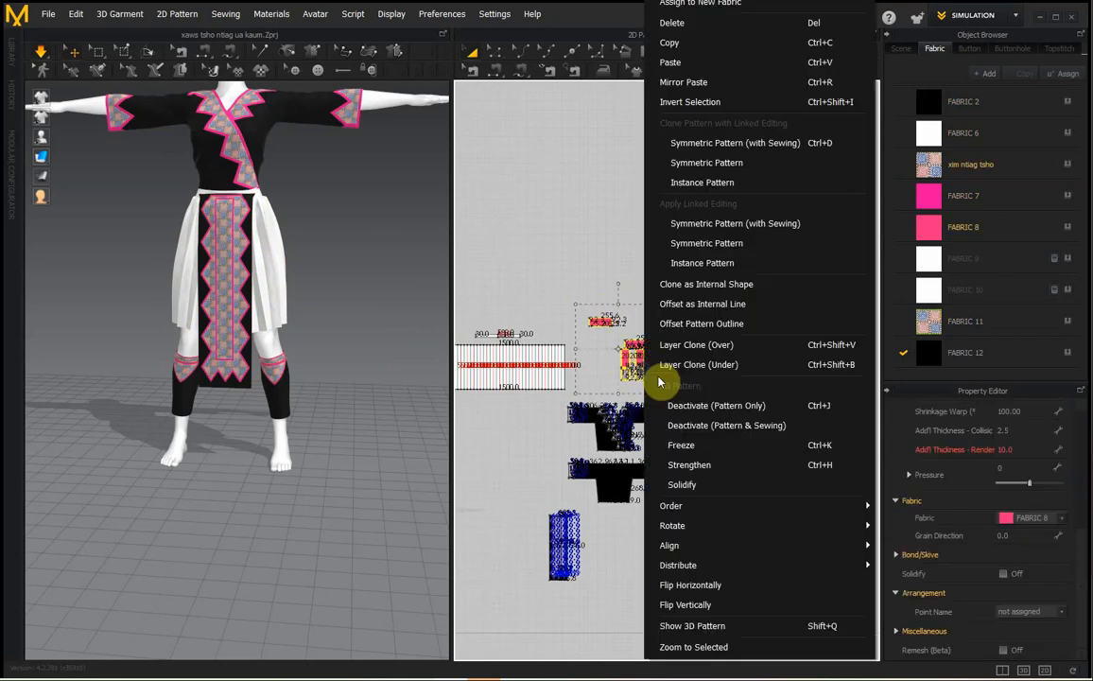
left_click(769, 626)
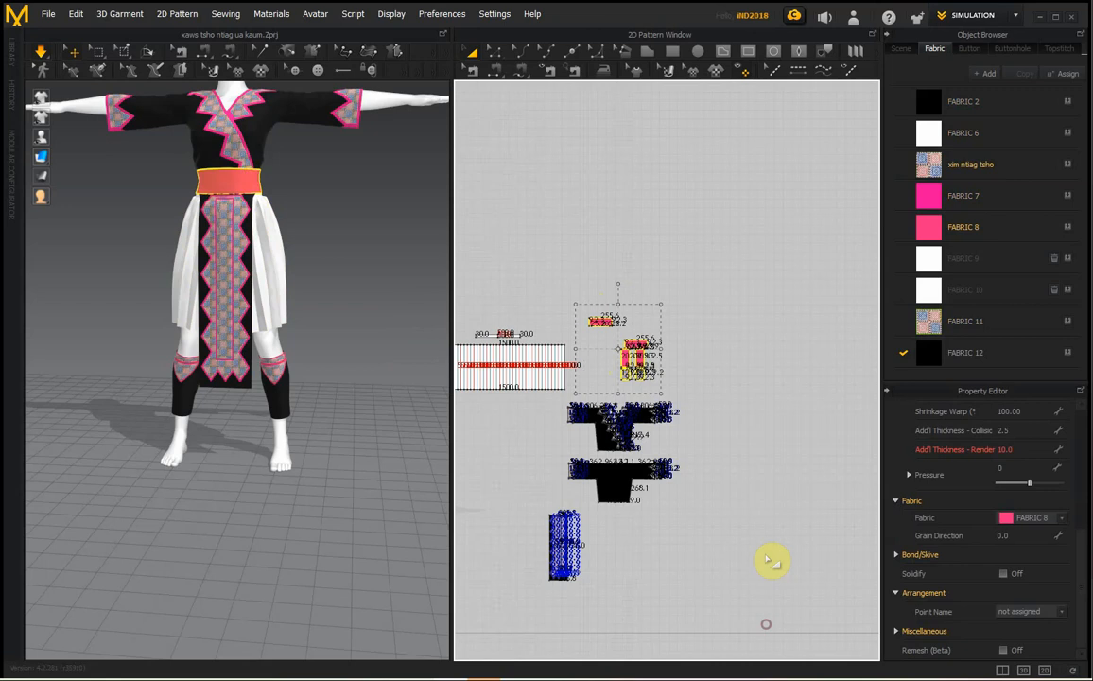
left_click(764, 414)
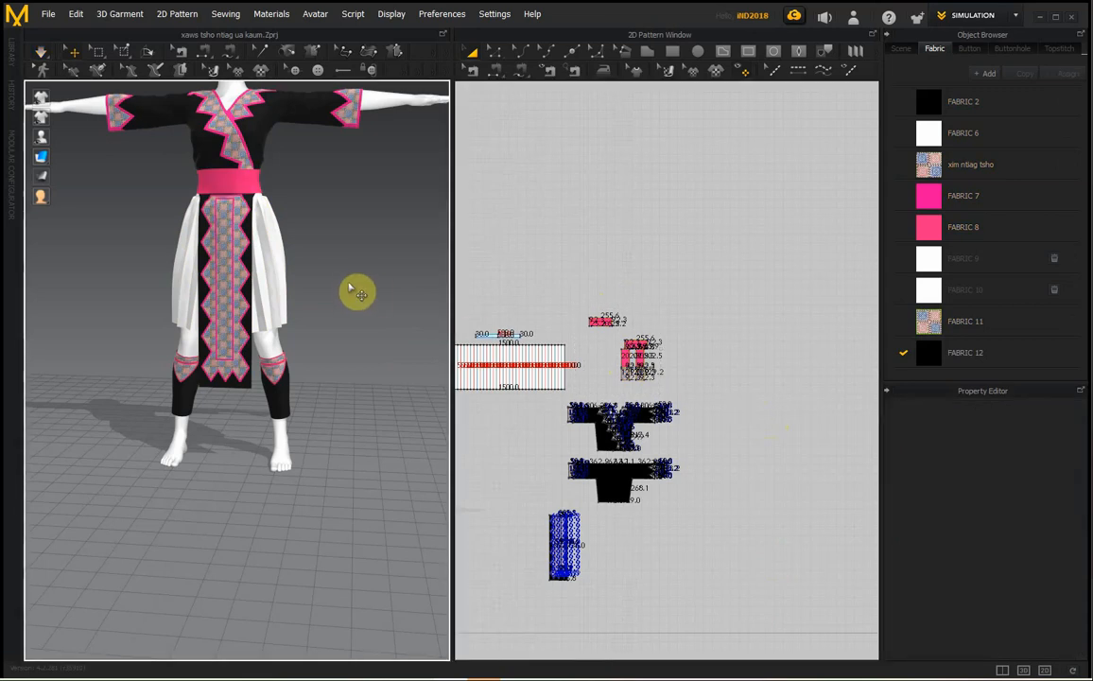
- Examine the complete outfit on the avatar from the front, back and sides
right_click_drag(348, 279, 113, 309)
scroll(276, 325, "down", 5)
right_click_drag(276, 325, 252, 329)
scroll(320, 264, "up", 6)
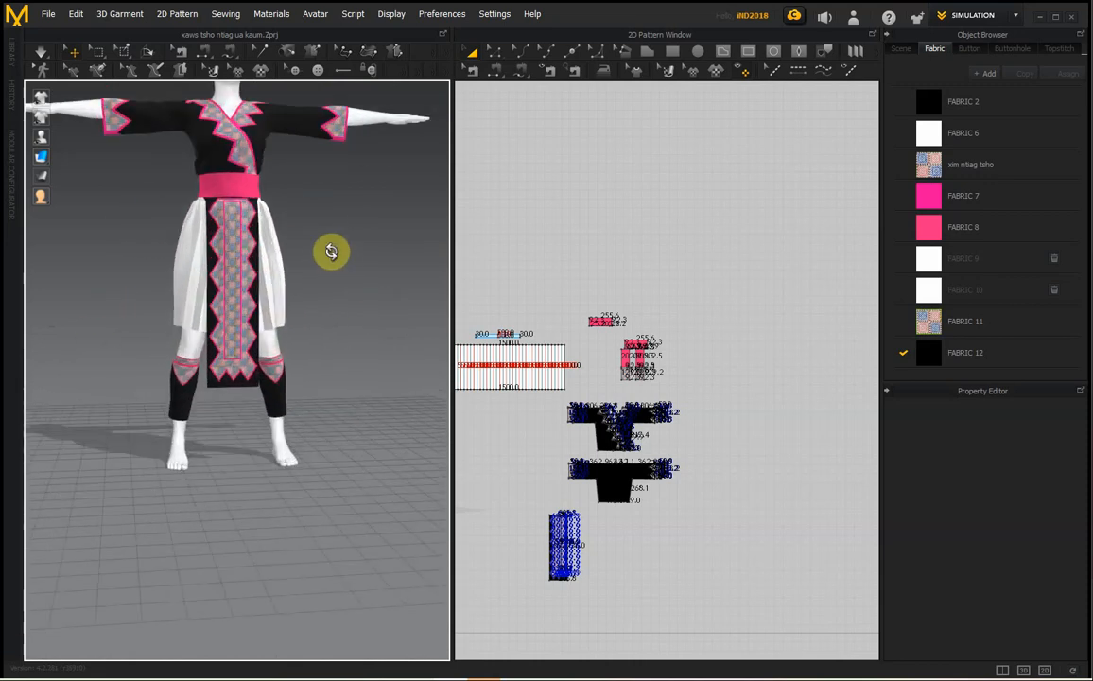
scroll(290, 381, "down", 4)
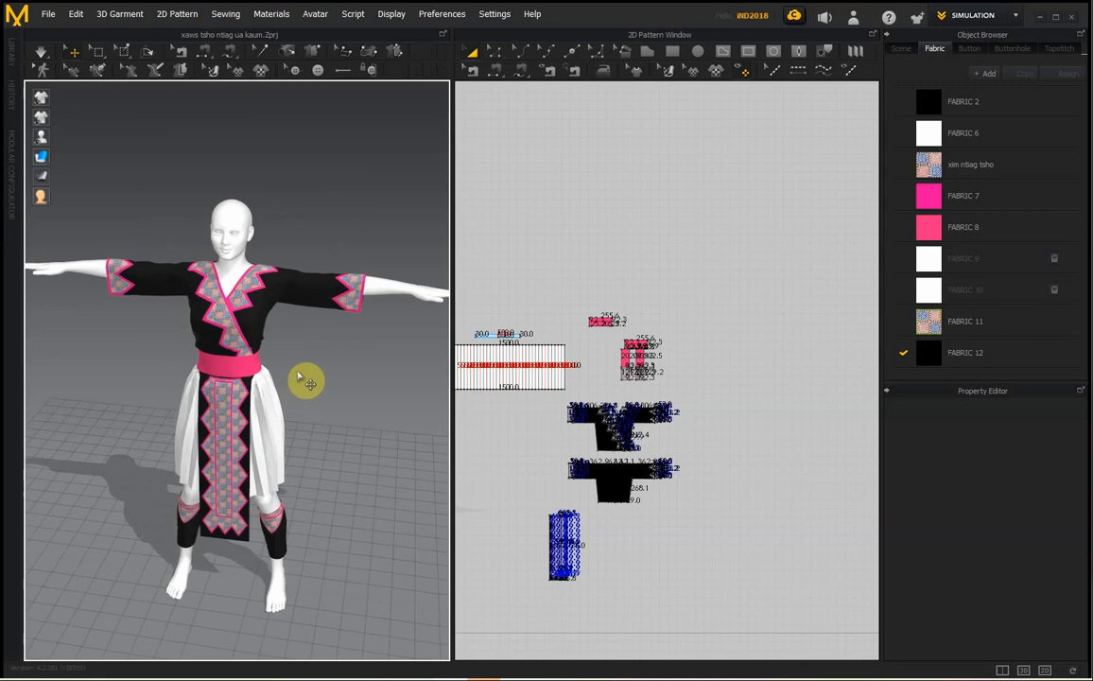
right_click_drag(303, 381, 231, 309)
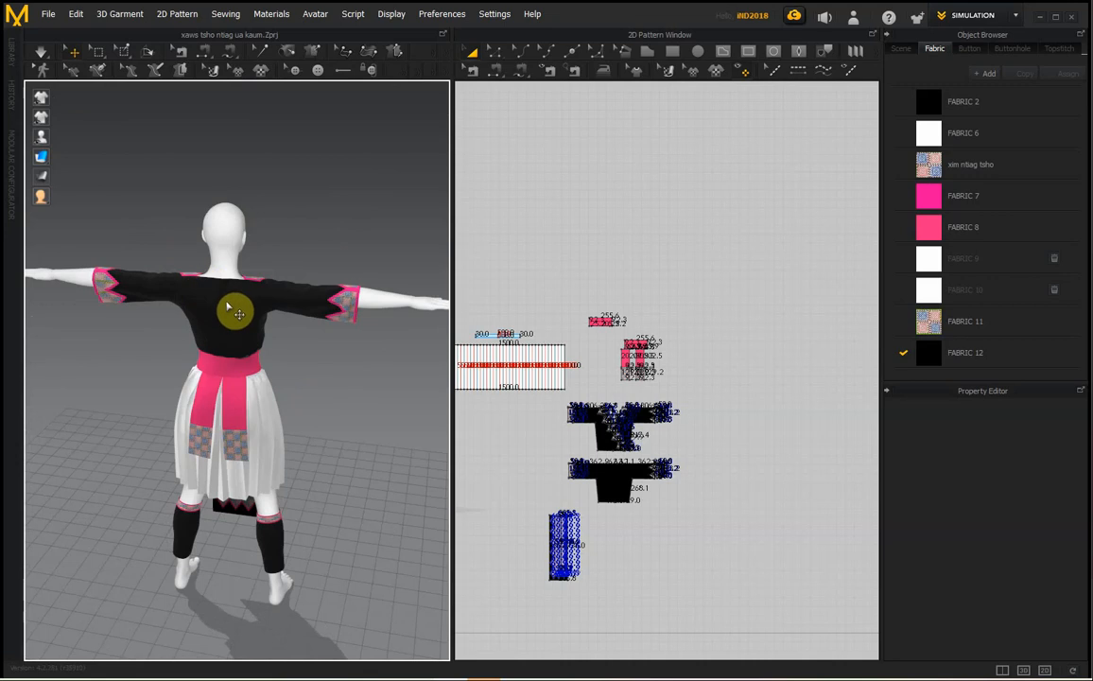
right_click_drag(246, 302, 272, 325)
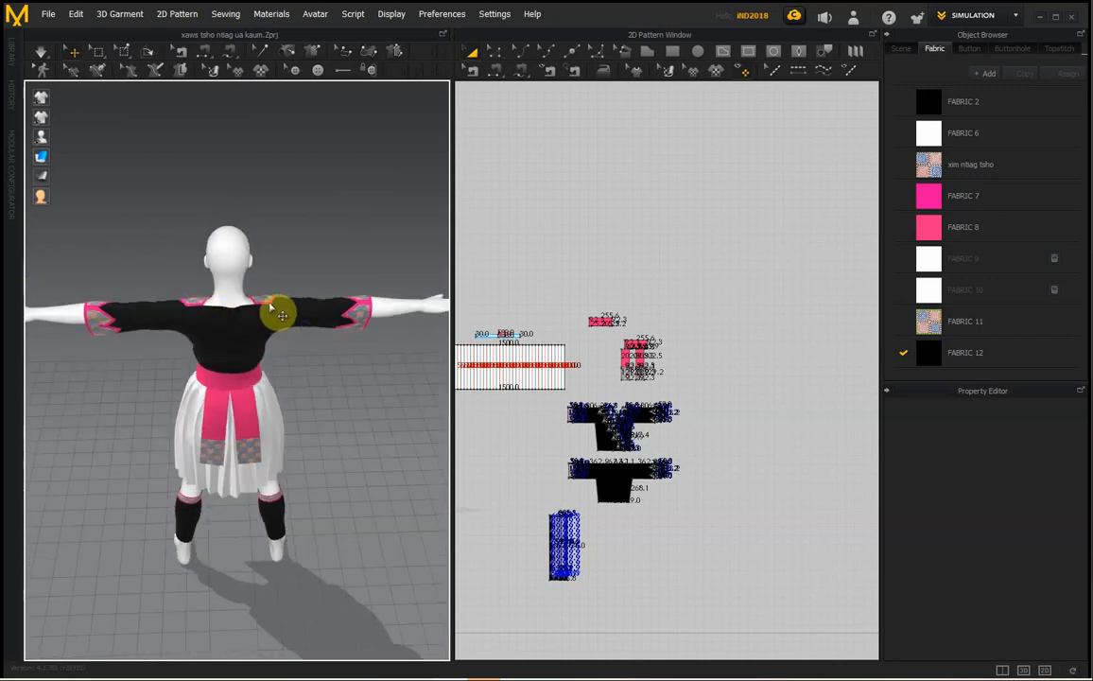
right_click_drag(156, 383, 392, 366)
right_click_drag(250, 341, 456, 566)
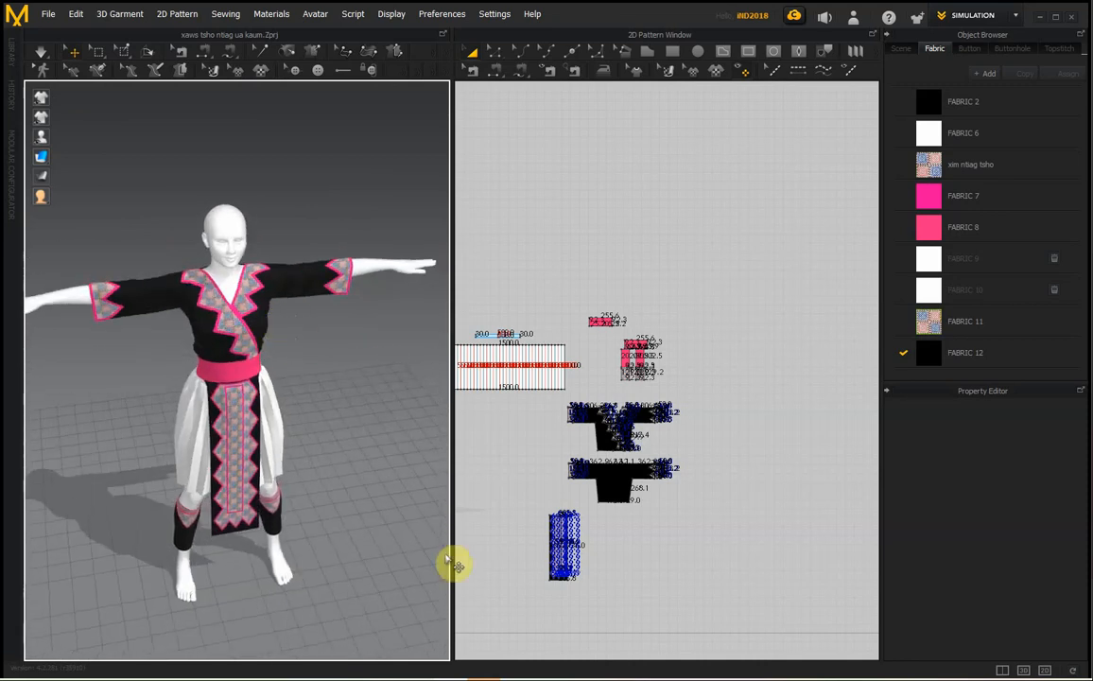
left_click(486, 678)
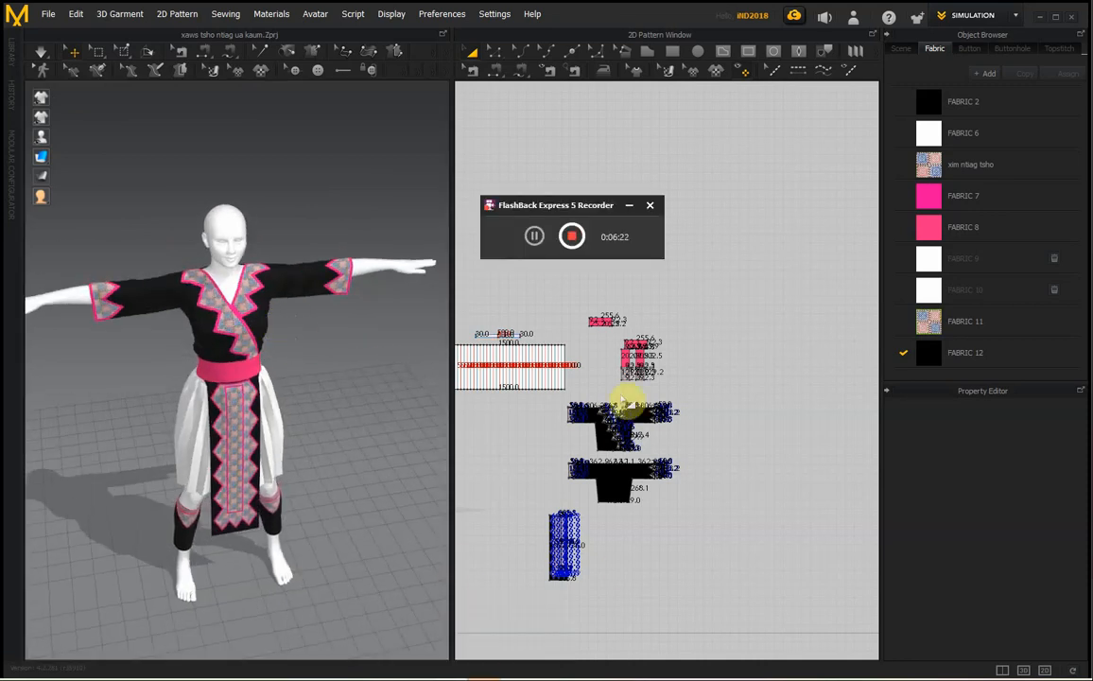